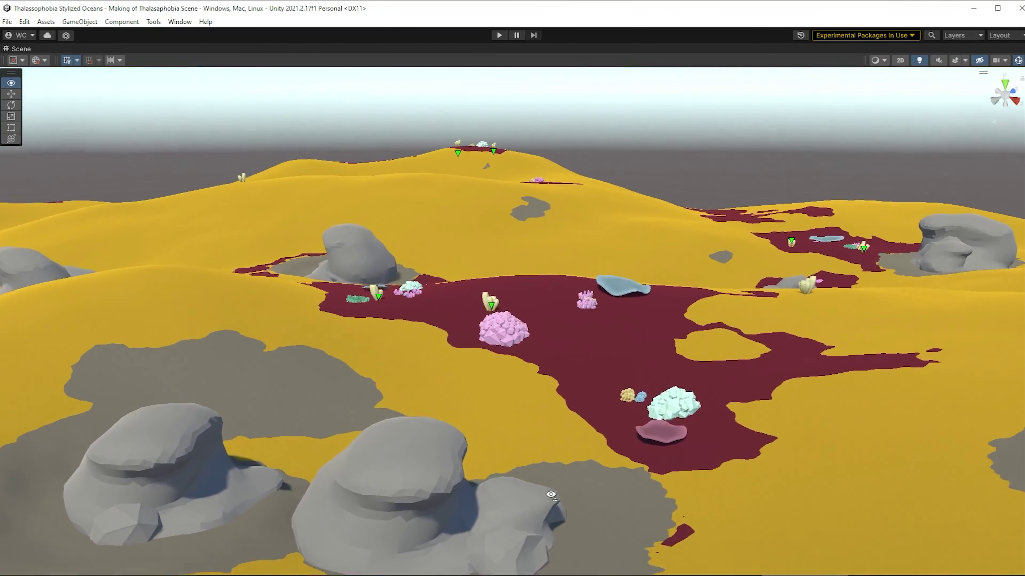
key(w)
right_drag(550, 494, 332, 464)
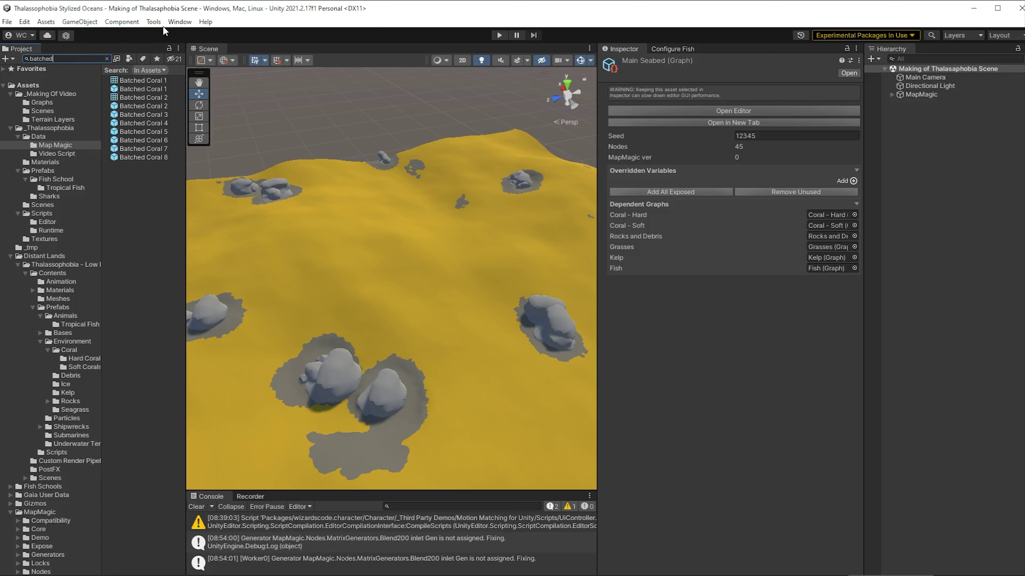
Inspect the Batched Coral 1, 2, 3 and 4 prefabs one after another and return to the main scene.
double_click(136, 89)
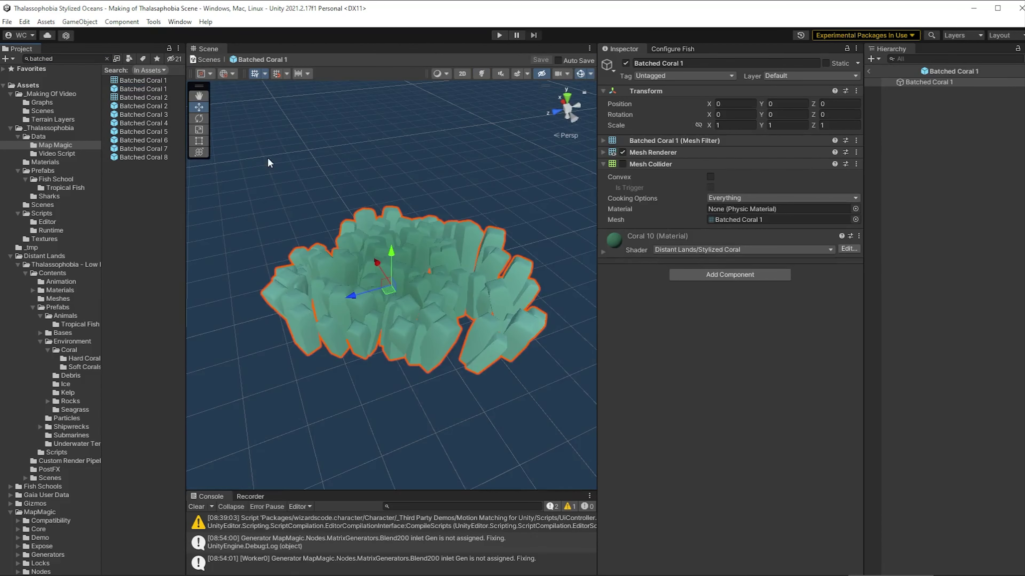
double_click(155, 105)
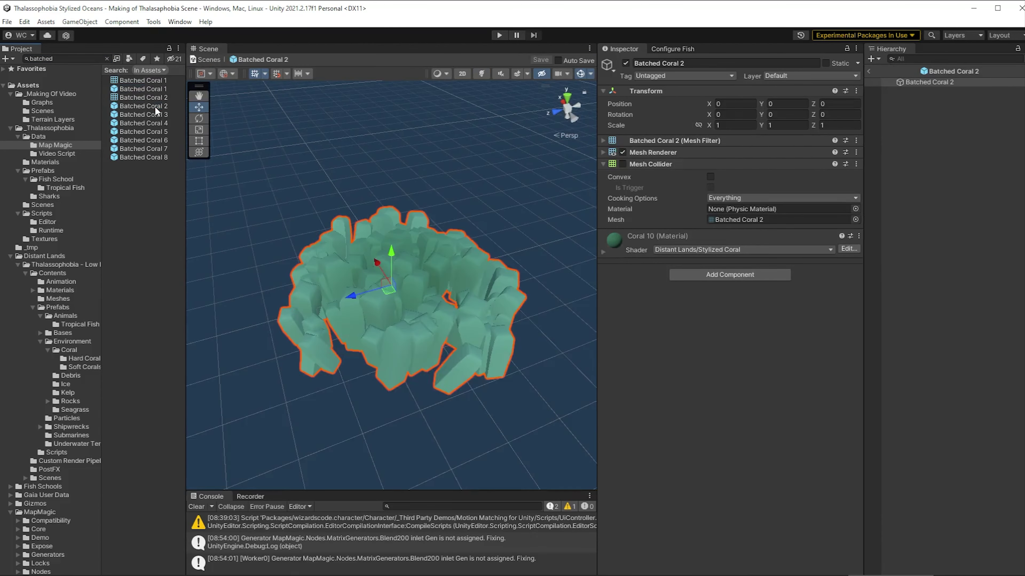
double_click(150, 116)
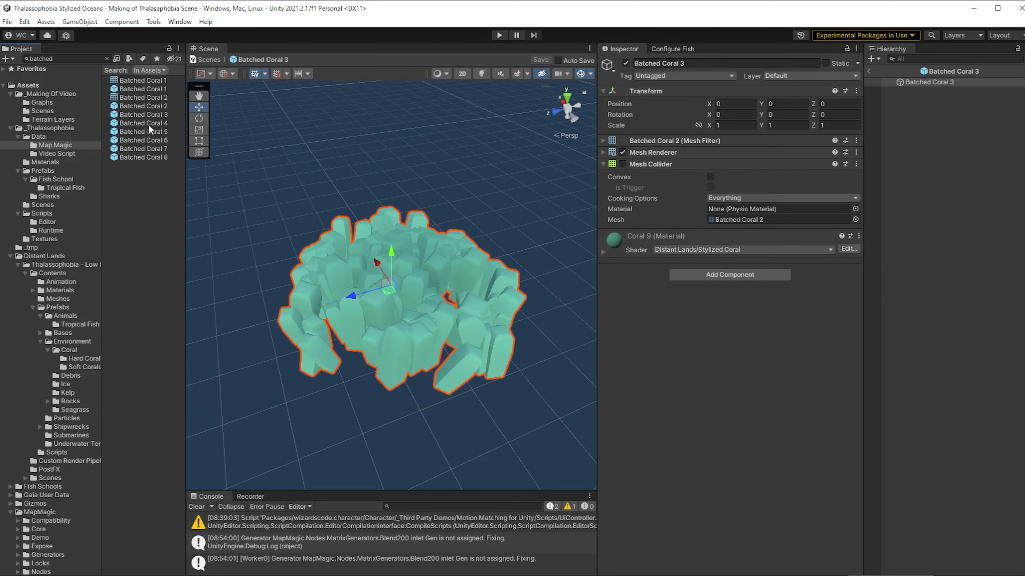
double_click(148, 125)
click(869, 71)
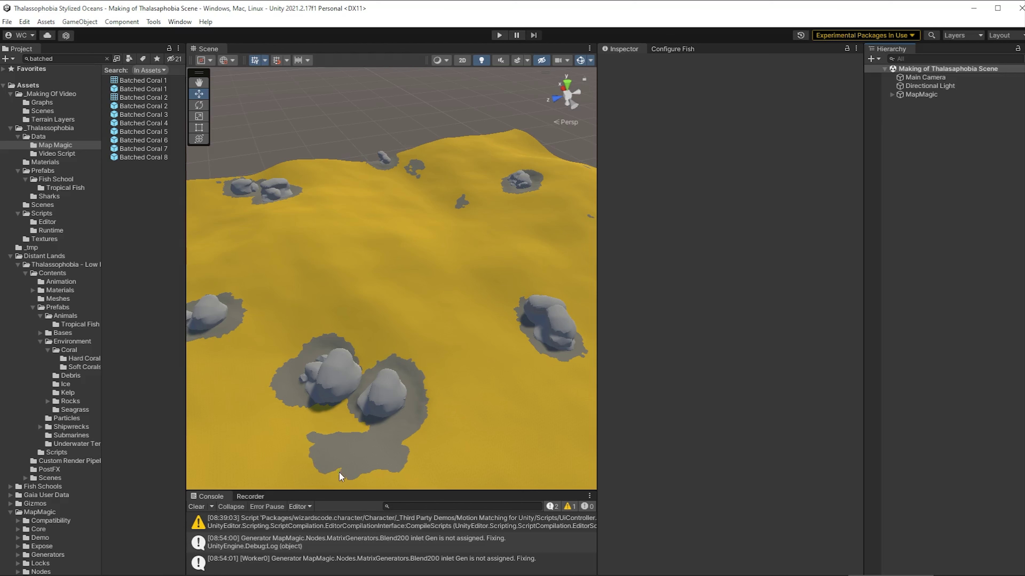
Open the Main graph from the Graphs folder and group the Noise, Function, Height, Heightmap and Tex: Rock output nodes under the name Heightmap.
click(42, 102)
double_click(128, 81)
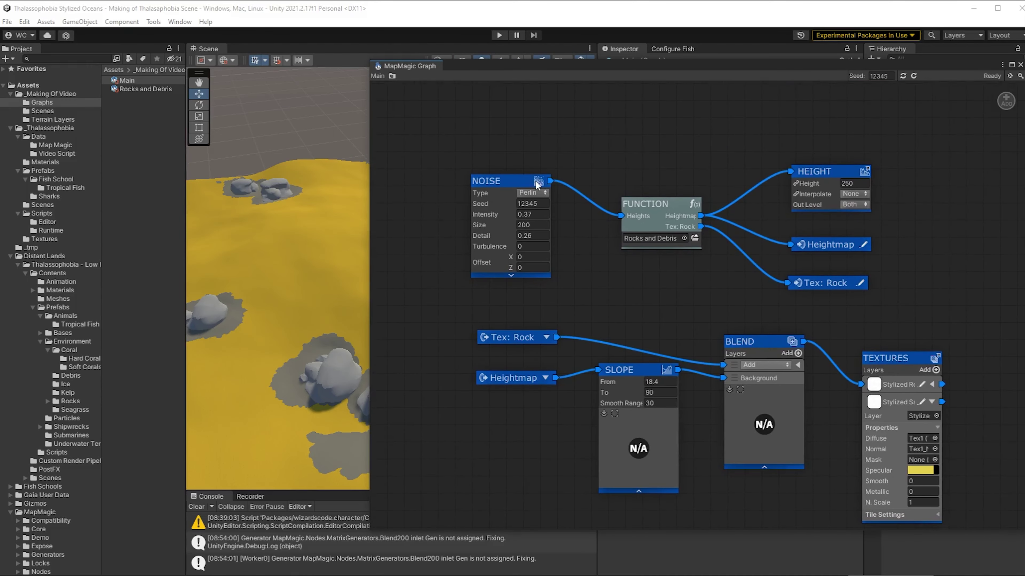
drag(430, 115, 917, 320)
right_click(640, 203)
click(633, 231)
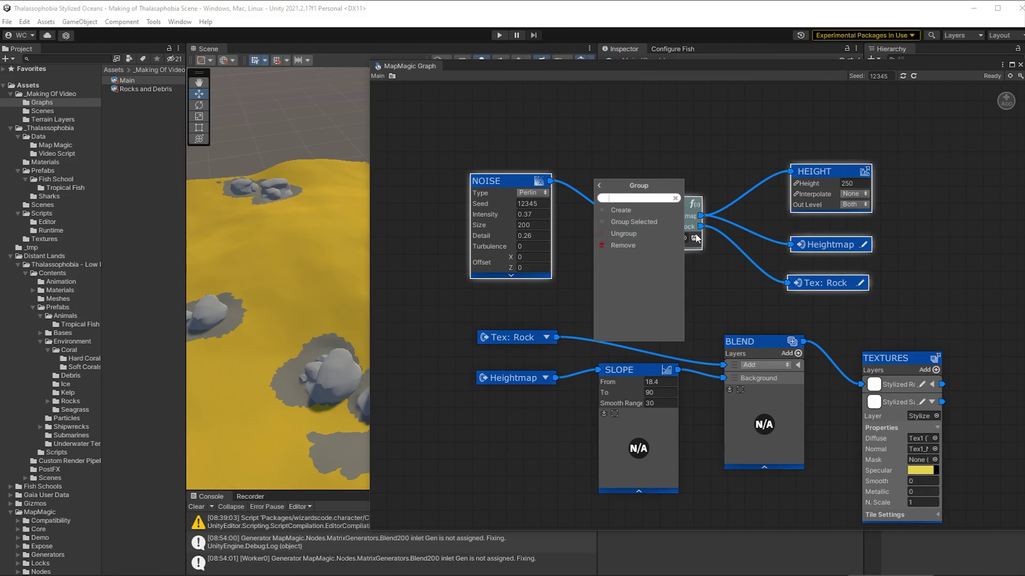
click(602, 220)
click(468, 141)
text(Heightmap)
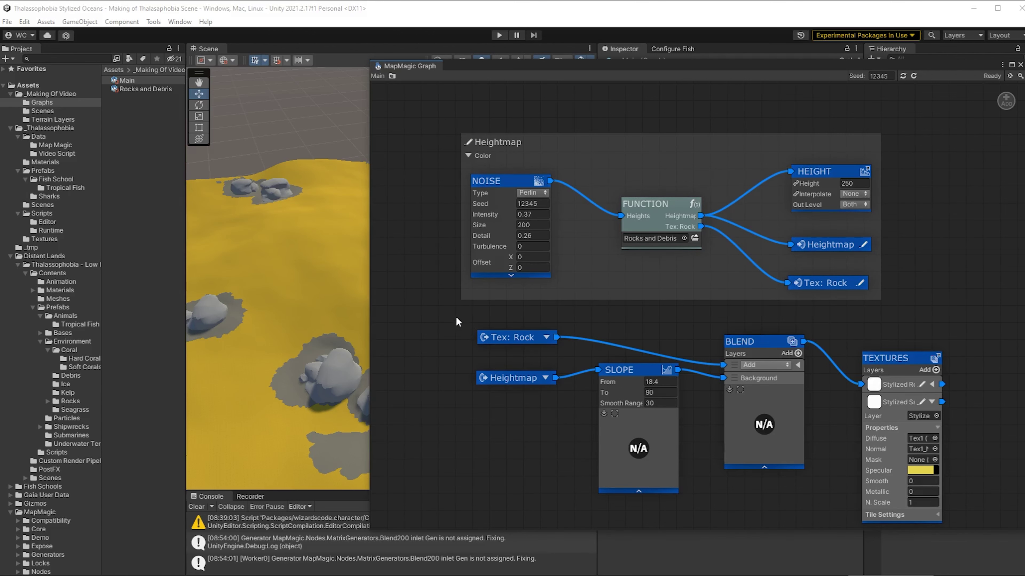
Group the Tex: Rock, Heightmap, Slope, Blend and Textures nodes, name the group Textures and colour it dark blue.
drag(454, 315, 983, 538)
right_click(631, 381)
click(627, 424)
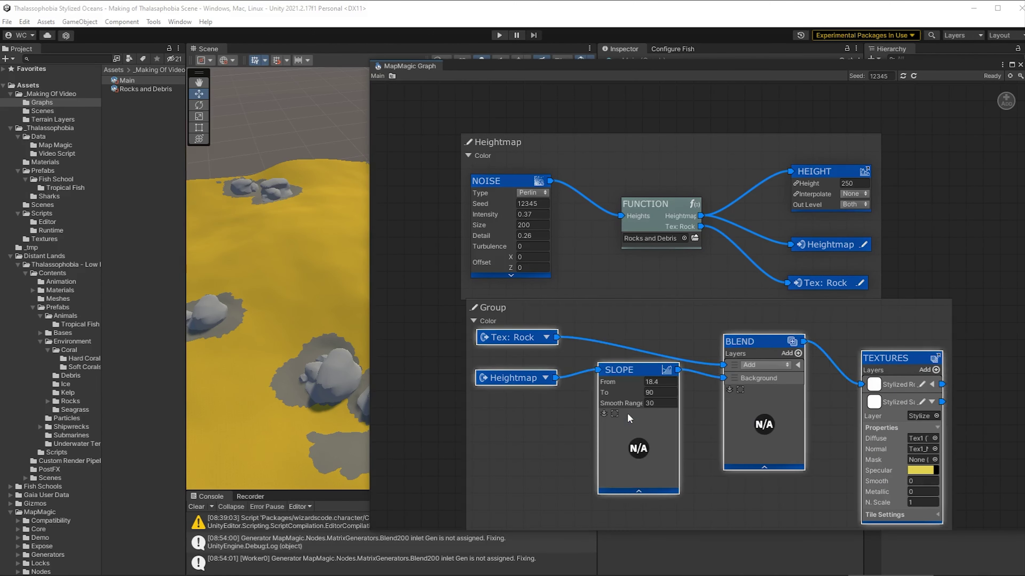
text(Textures)
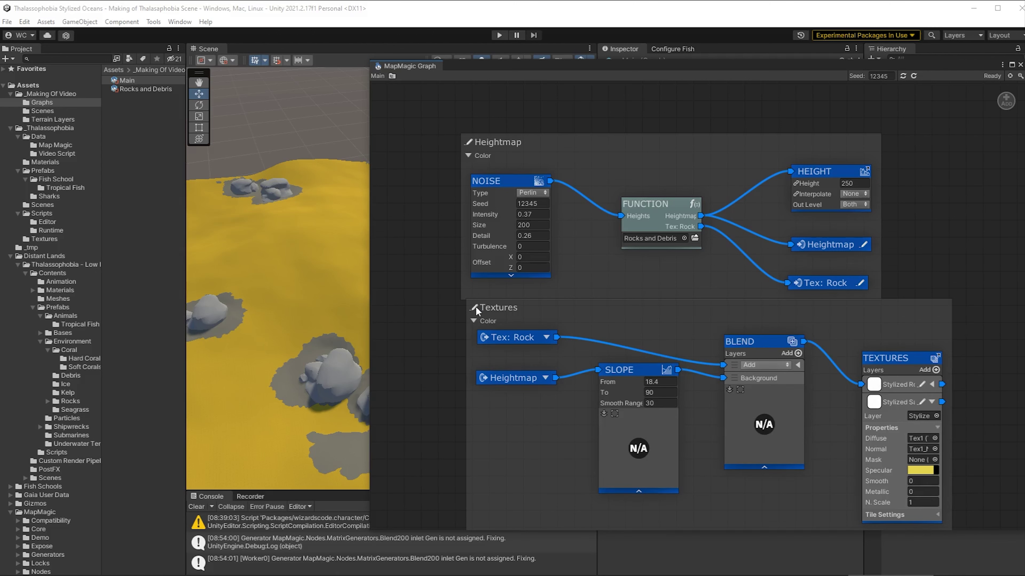
click(484, 321)
click(501, 540)
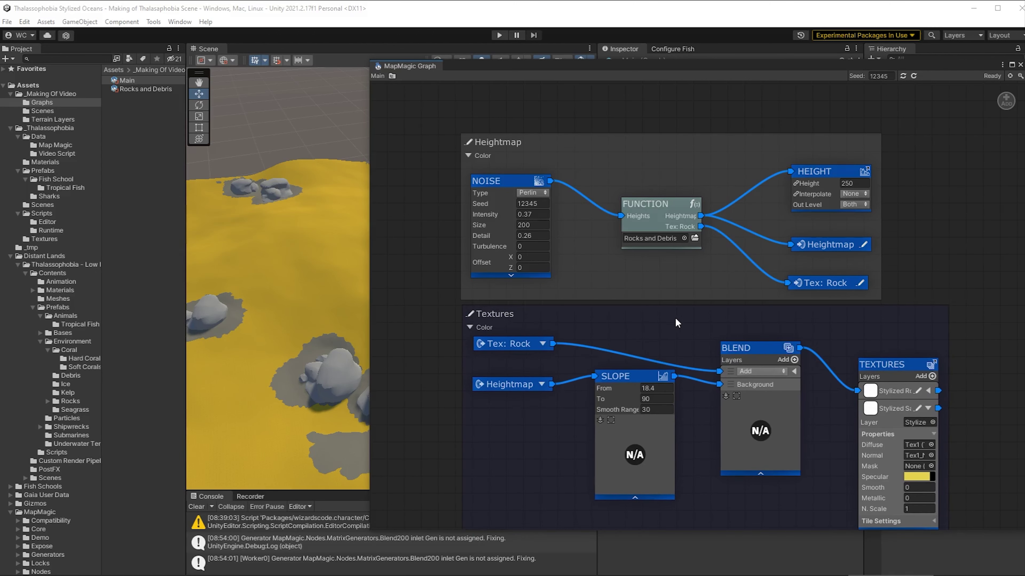
Collapse the previews of the Slope and Blend nodes and place a new Slope node below the existing one in the Textures group.
middle_drag(972, 386, 975, 286)
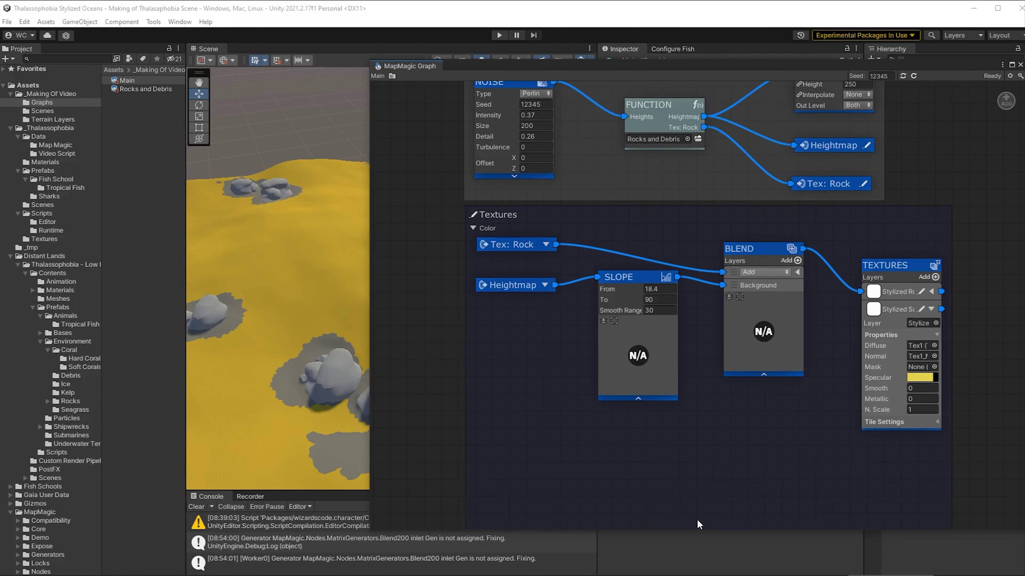
click(637, 399)
click(763, 375)
right_click(591, 379)
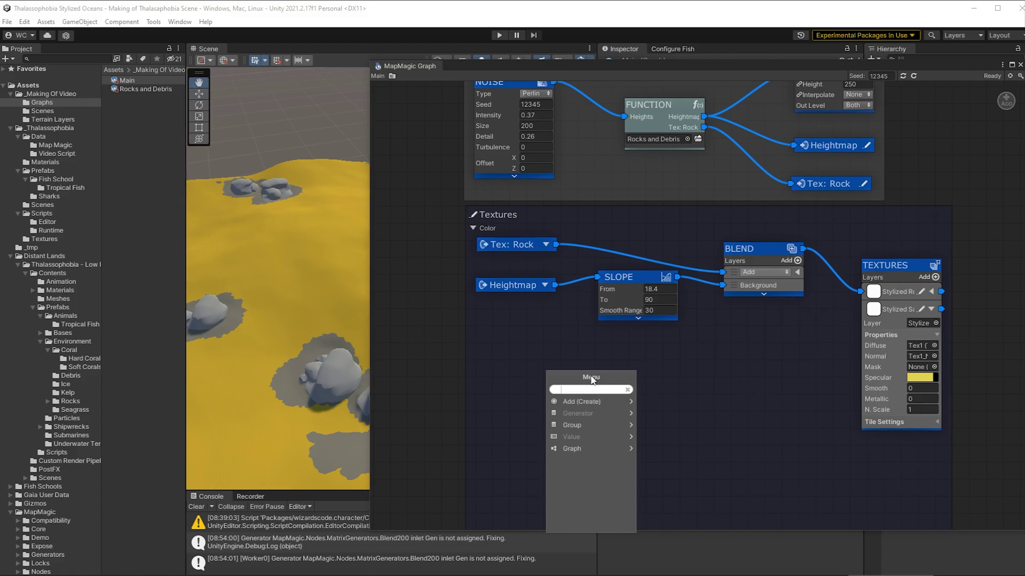
text(w)
text(slope)
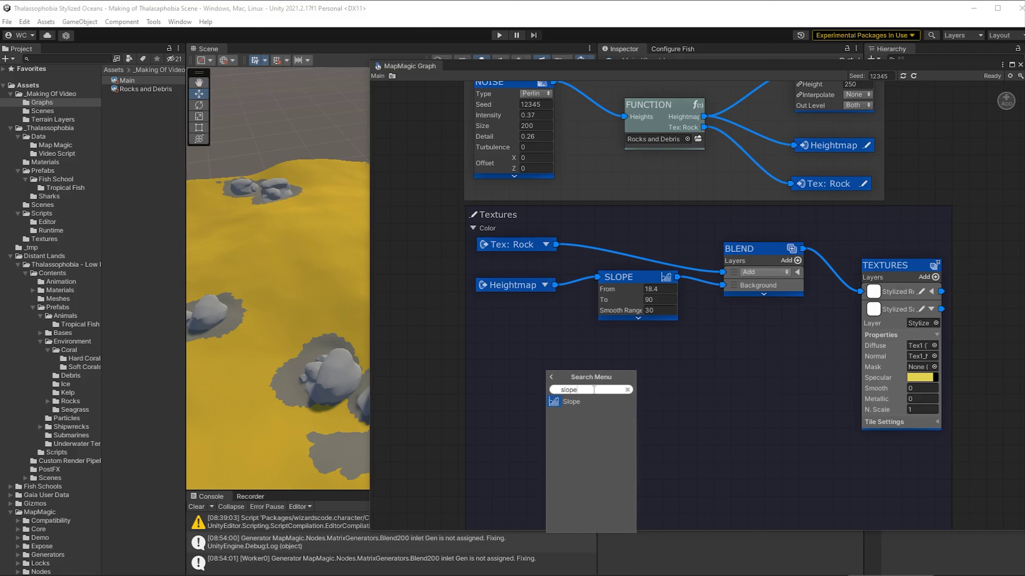
click(573, 402)
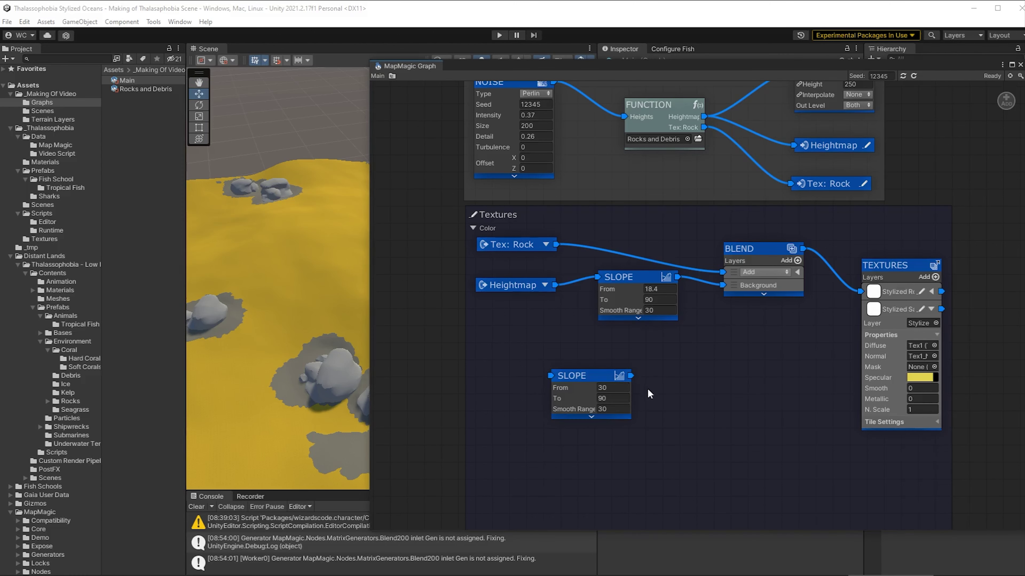
drag(587, 377, 641, 377)
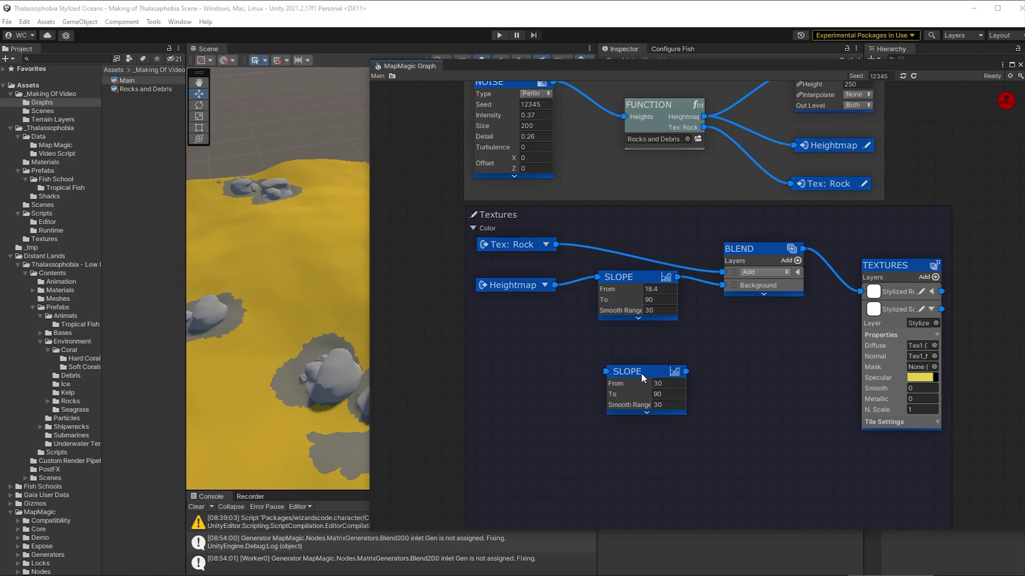
Preview the new Slope node on the whole terrain and connect the Heightmap node to its input.
click(645, 413)
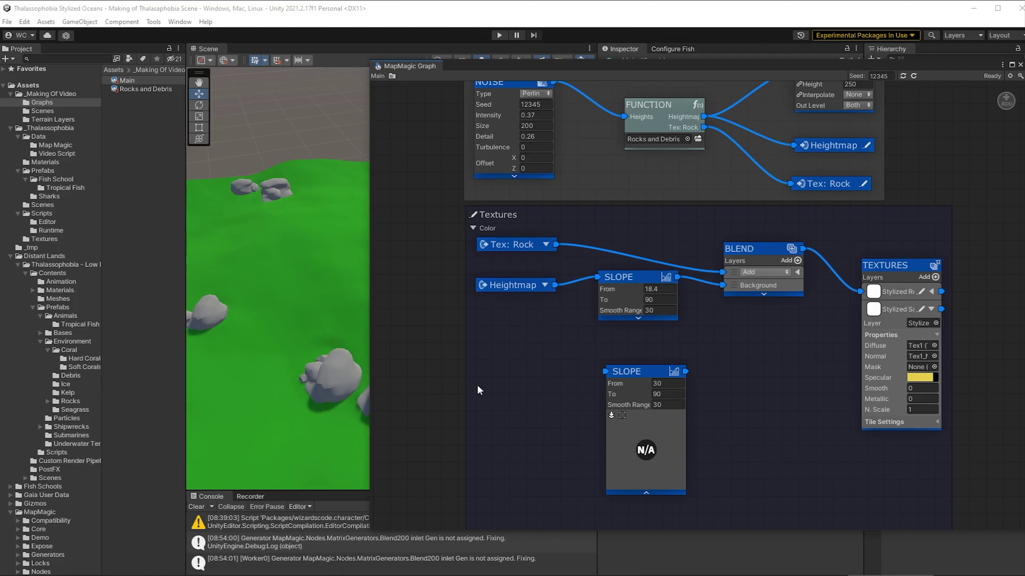
drag(372, 533, 540, 469)
alt+drag(456, 298, 401, 369)
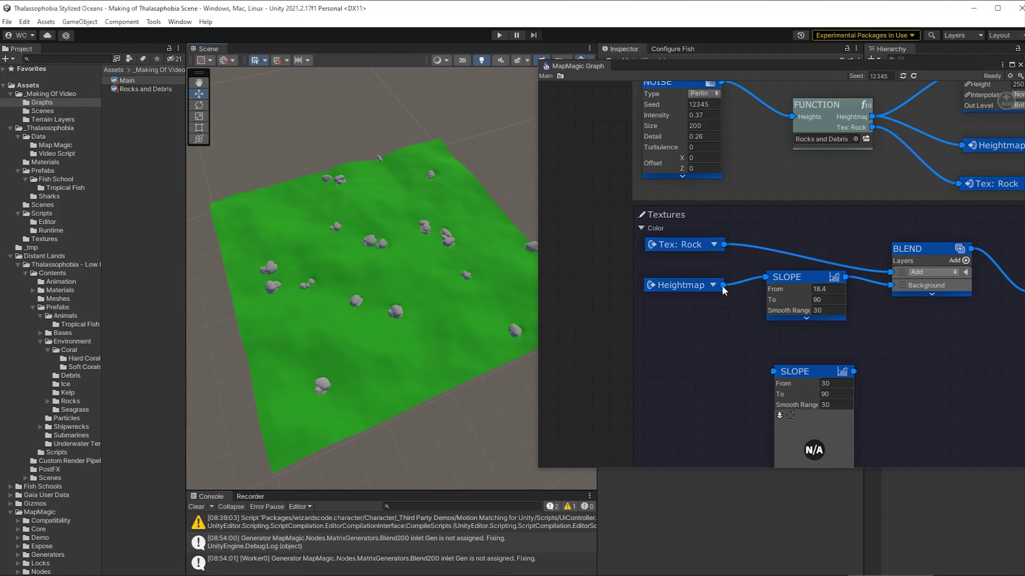
drag(722, 285, 796, 343)
click(768, 388)
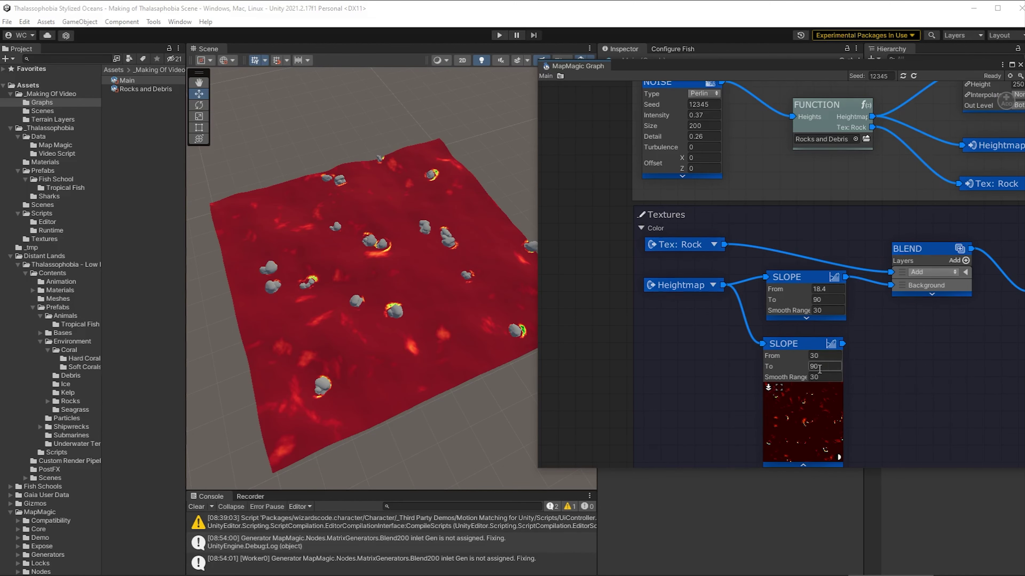
Set the new Slope node's From value to 0 and its To value to 10, after trying 20.
click(822, 357)
text(0)
key(Tab)
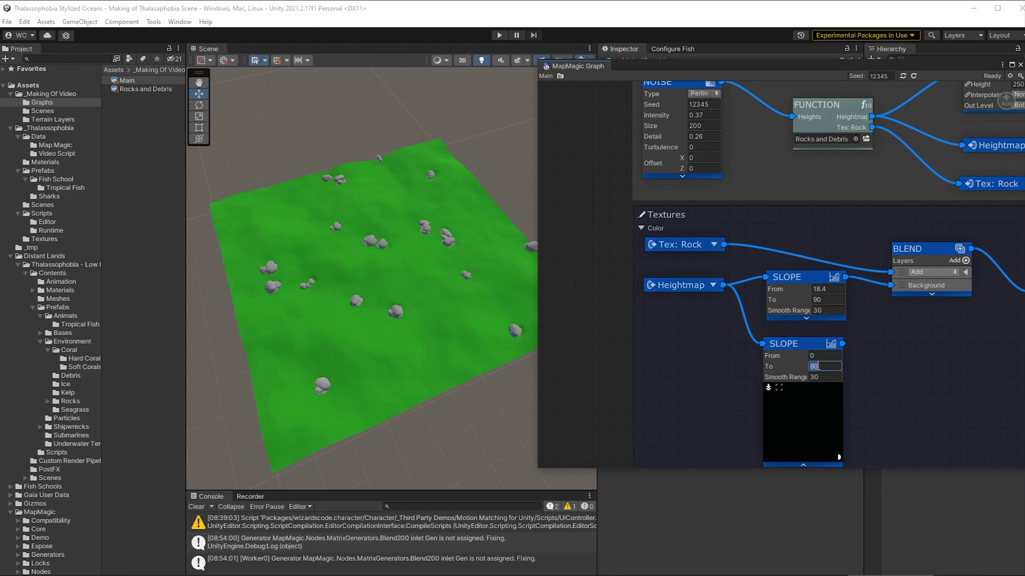
text(20)
key(Return)
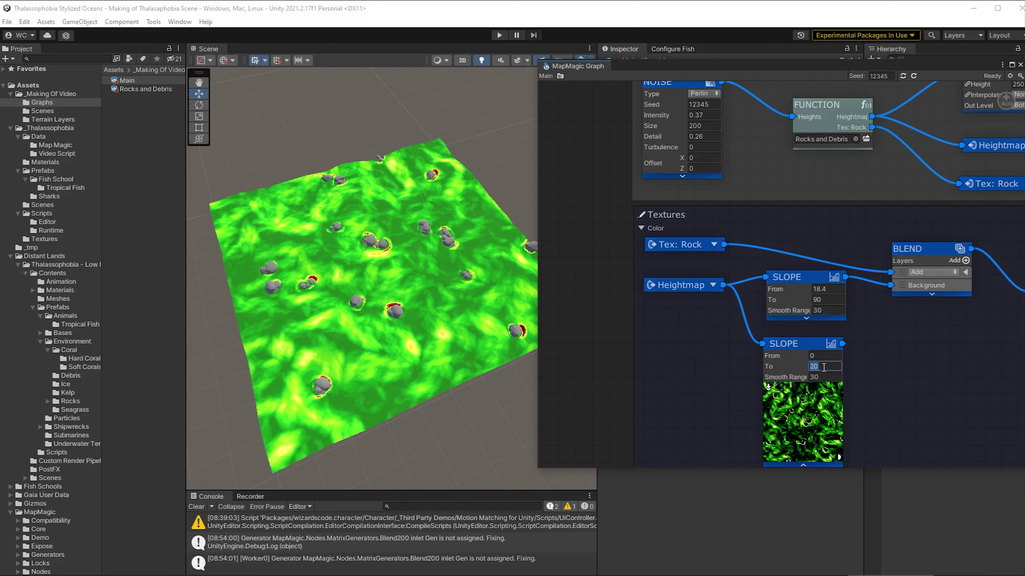
text(10)
key(Tab)
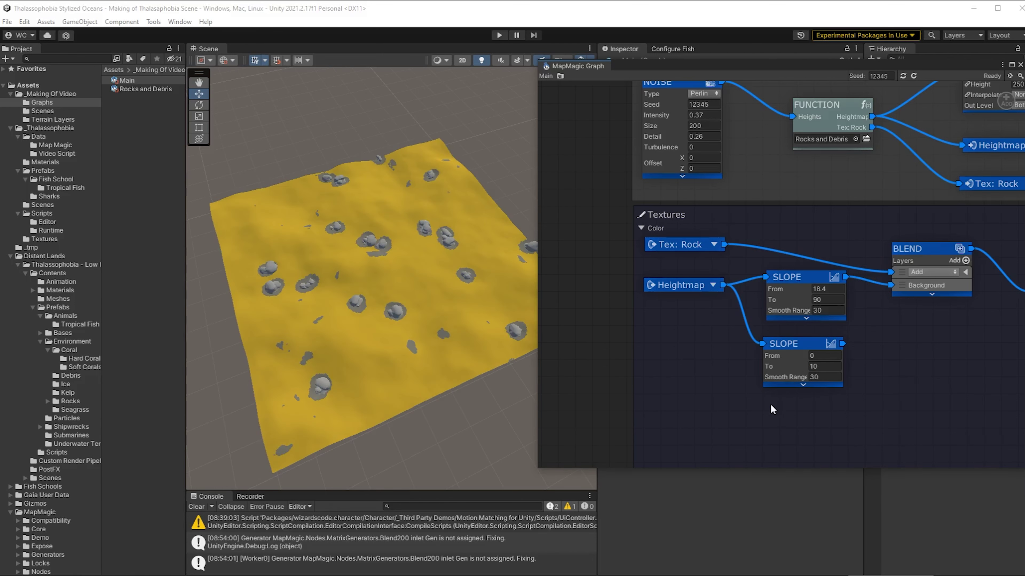
Add a Voronoi node beneath the lower Slope node and turn on its preview on the terrain.
right_click(758, 417)
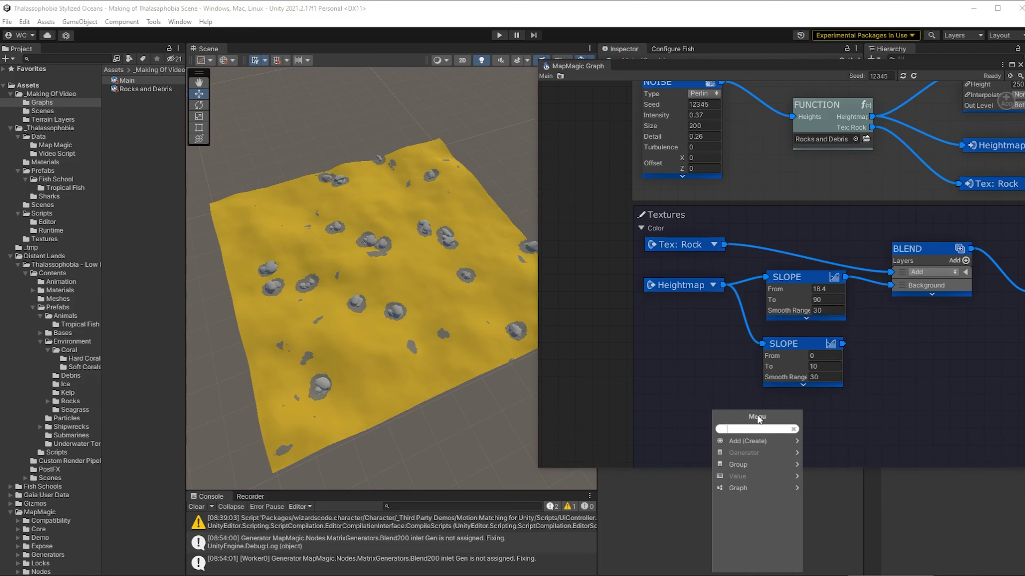
text(vor)
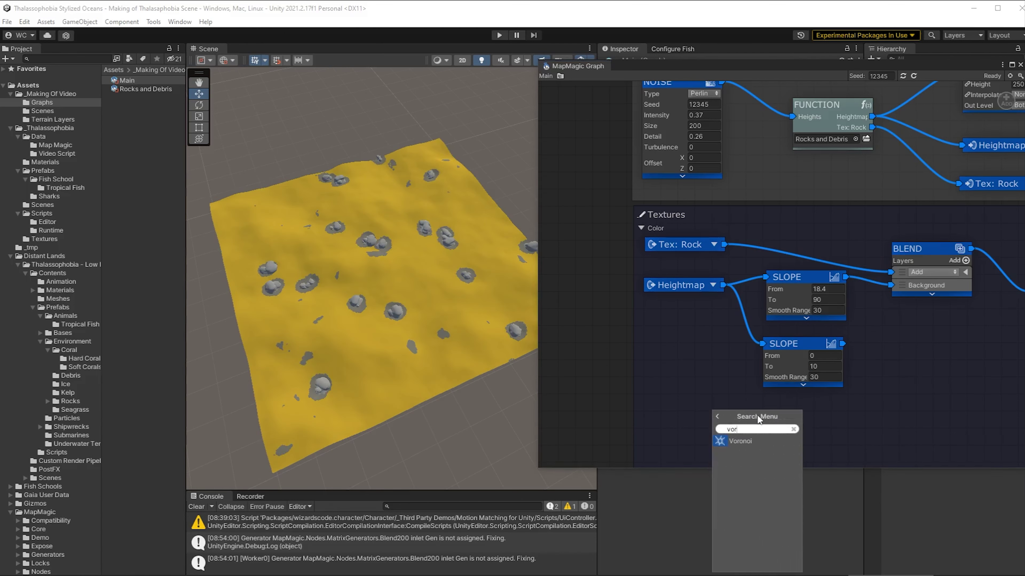
click(742, 441)
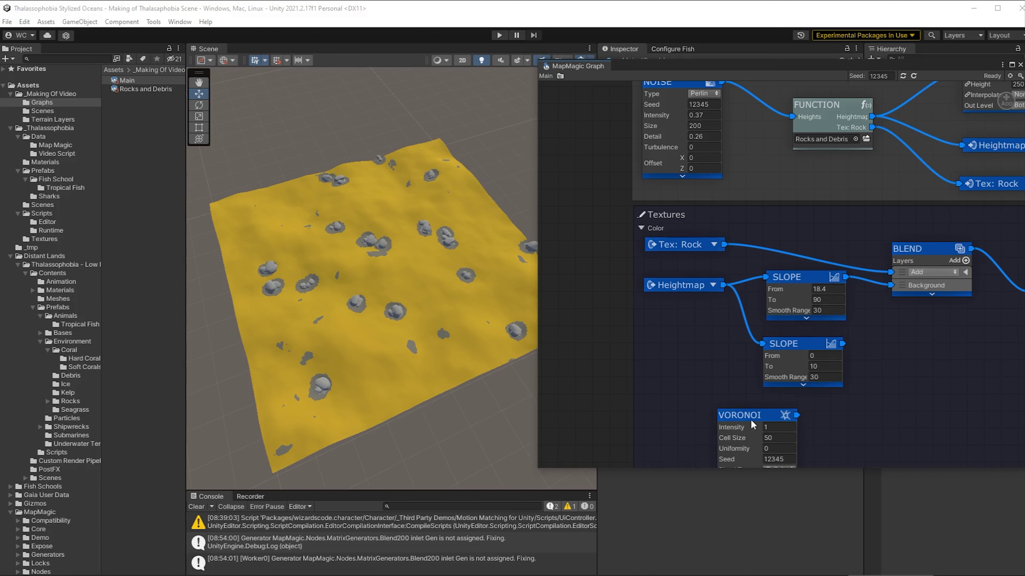
drag(763, 415, 788, 412)
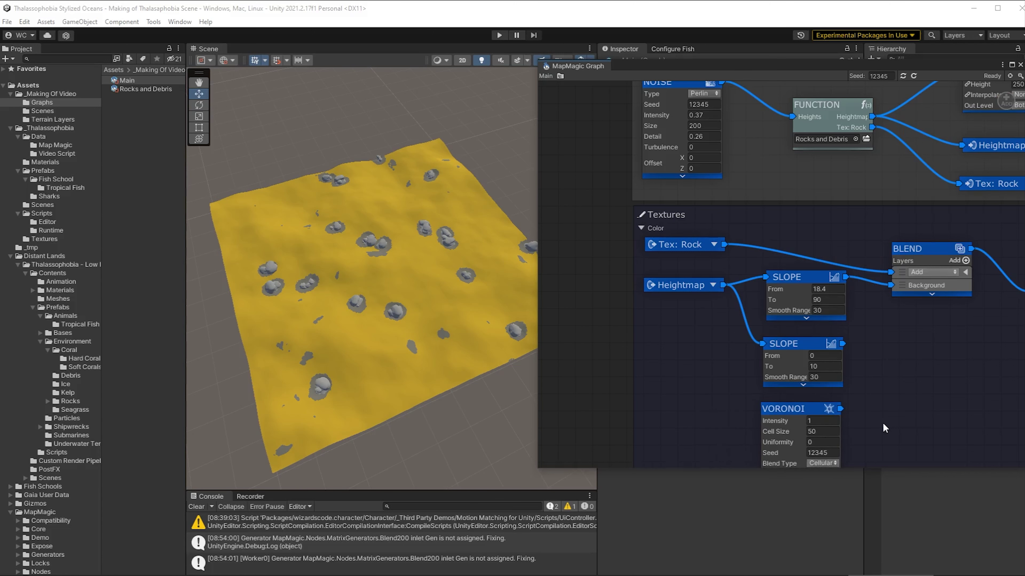
middle_drag(883, 428, 875, 337)
click(794, 376)
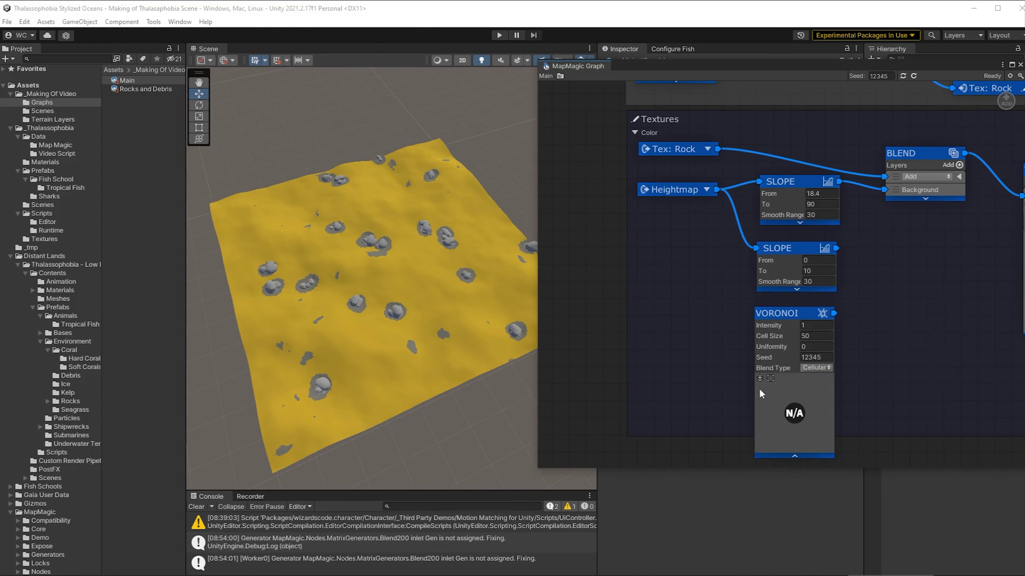
click(760, 379)
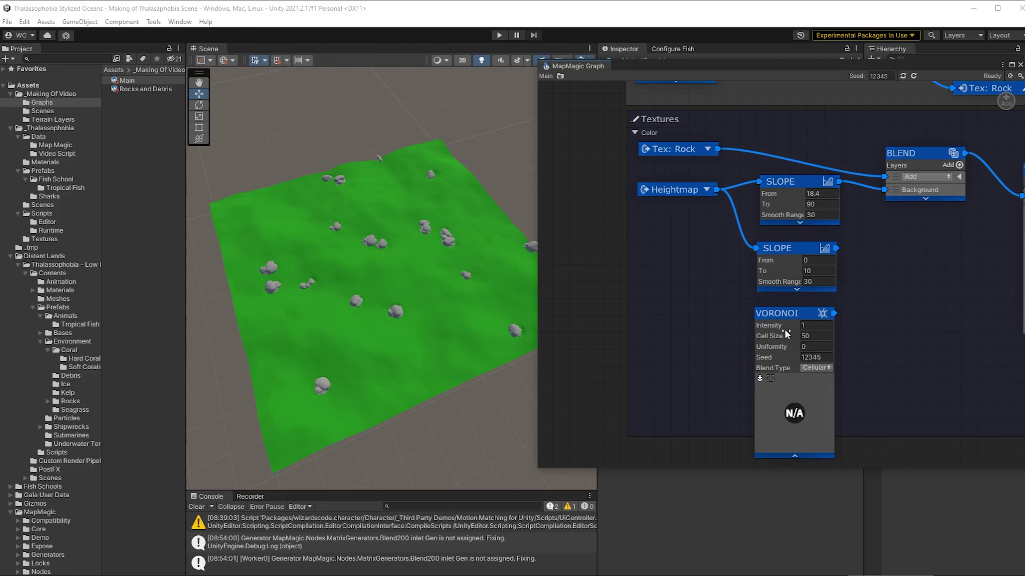
Adjust the Voronoi node to an intensity of 1.01, a cell size of 139 and the Organic blend type.
drag(769, 325, 787, 324)
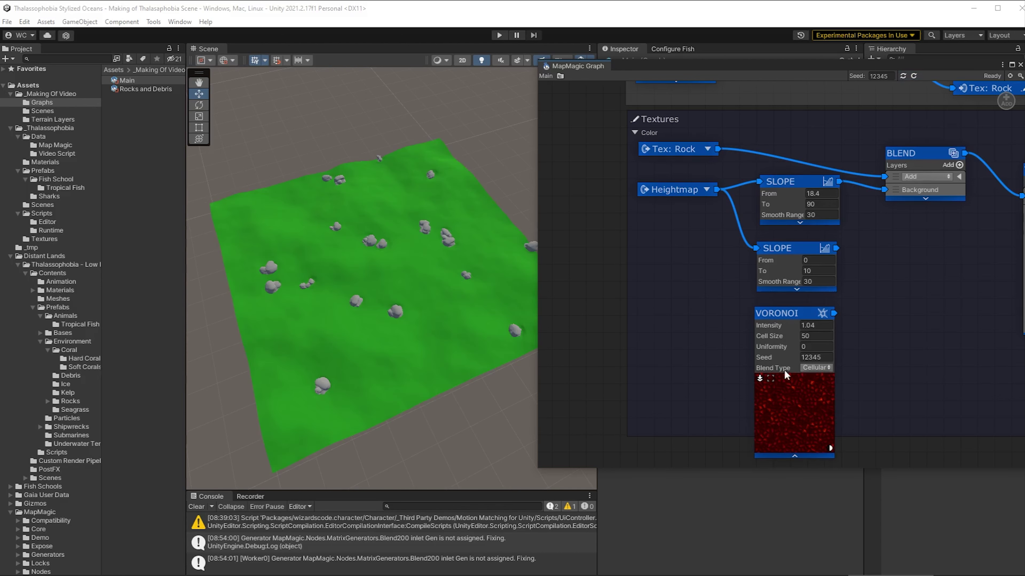
click(760, 381)
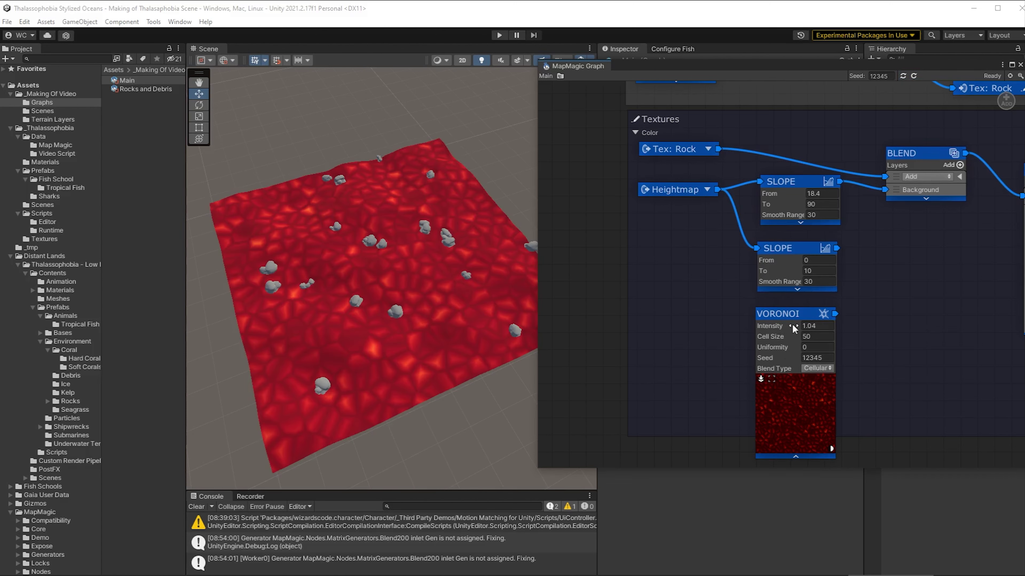
drag(772, 325, 858, 337)
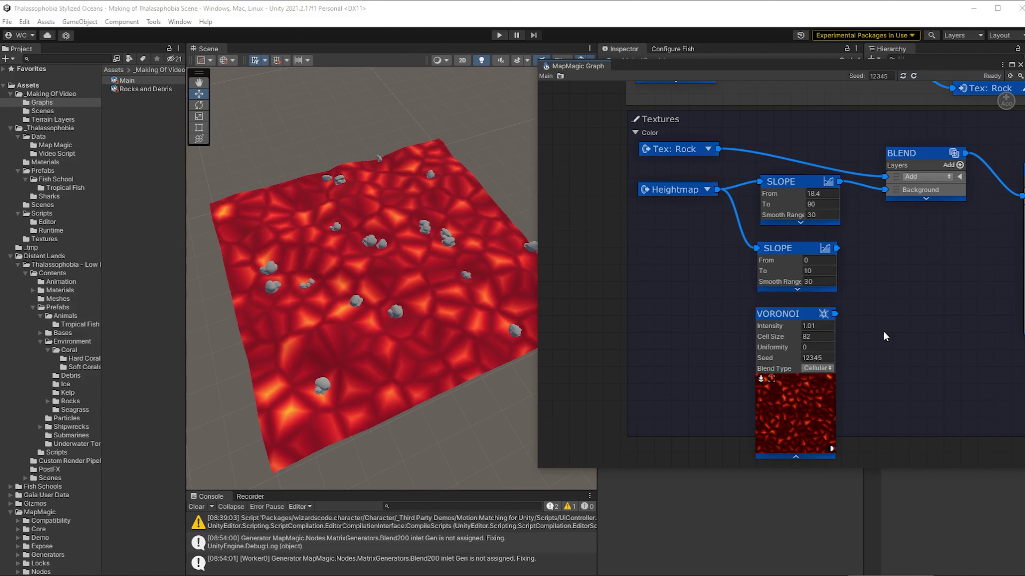
drag(773, 338, 855, 341)
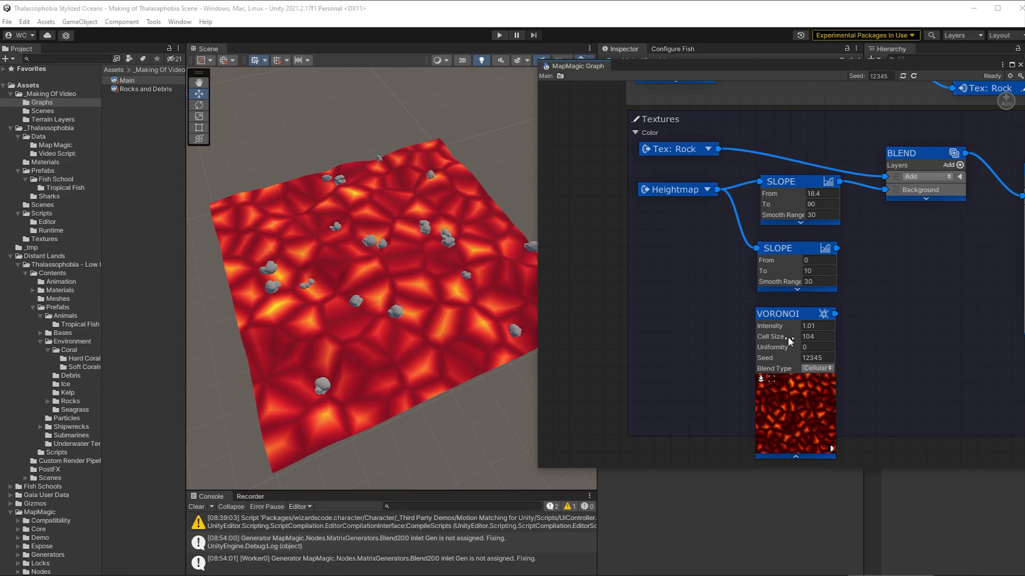
drag(775, 339, 895, 338)
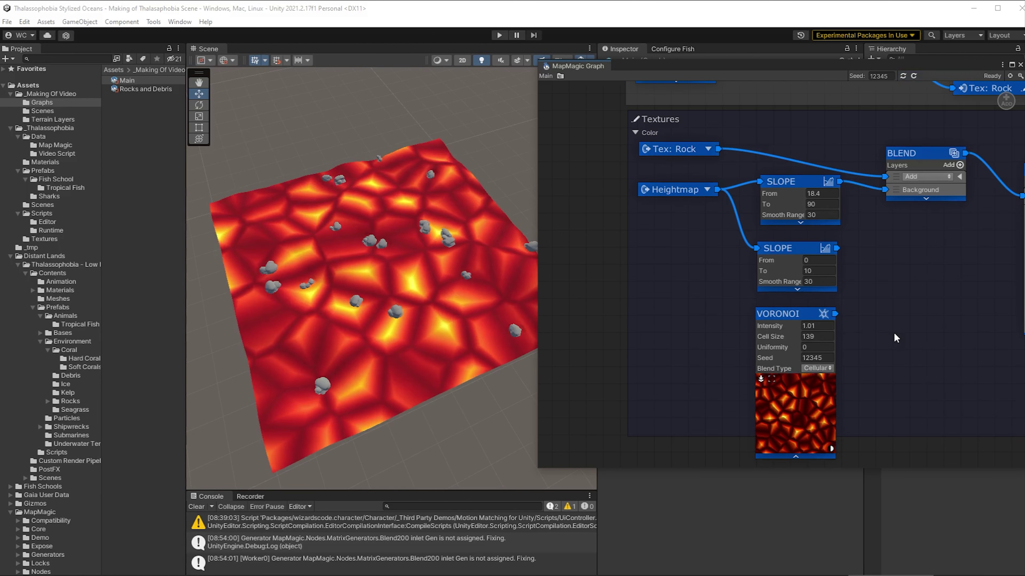
click(826, 368)
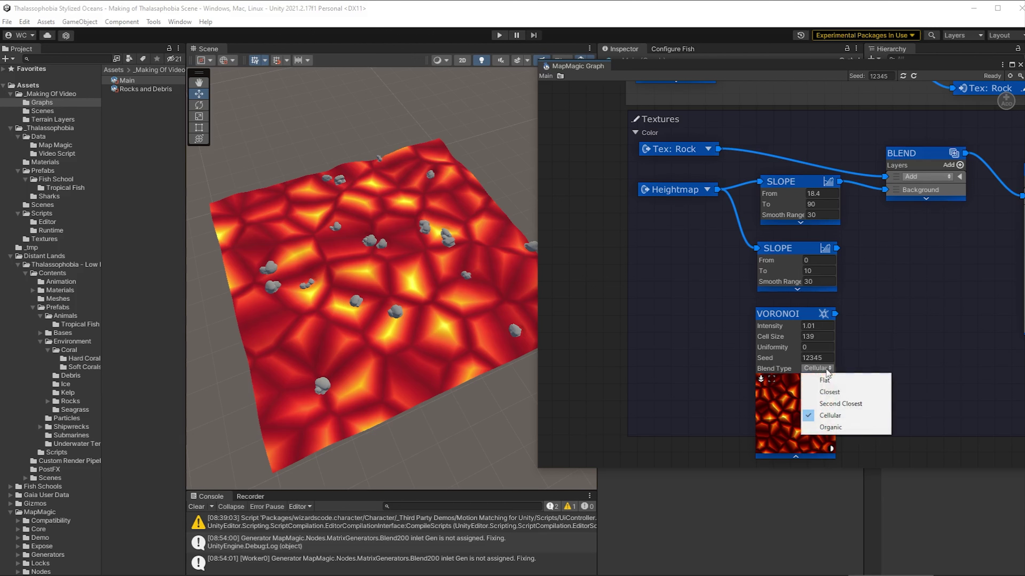
click(835, 428)
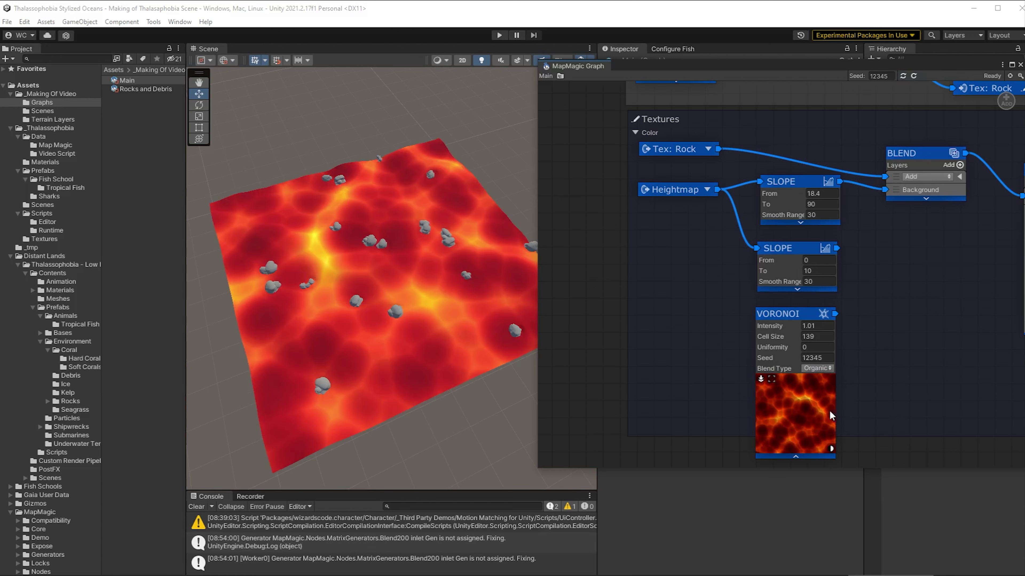
Adjust the Voronoi node to an intensity of 4.09 and a cell size of 121.
drag(765, 336, 1024, 329)
drag(769, 326, 853, 324)
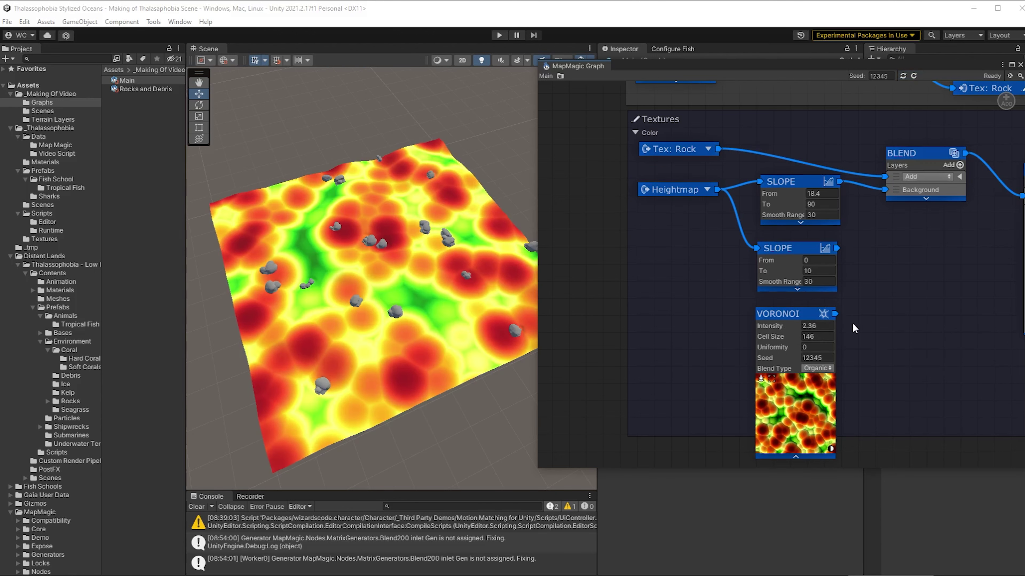
drag(770, 336, 691, 340)
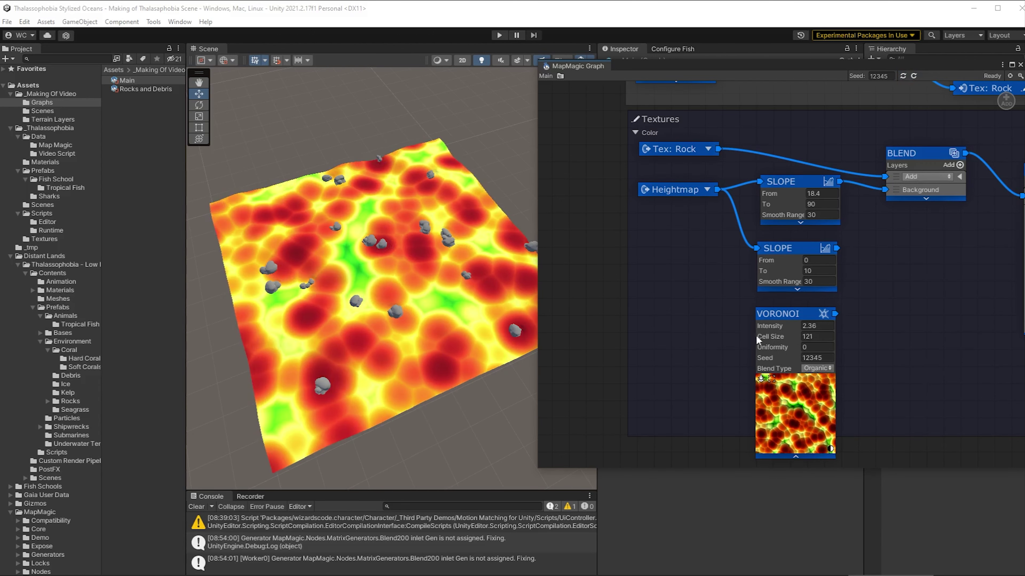
drag(770, 326, 876, 329)
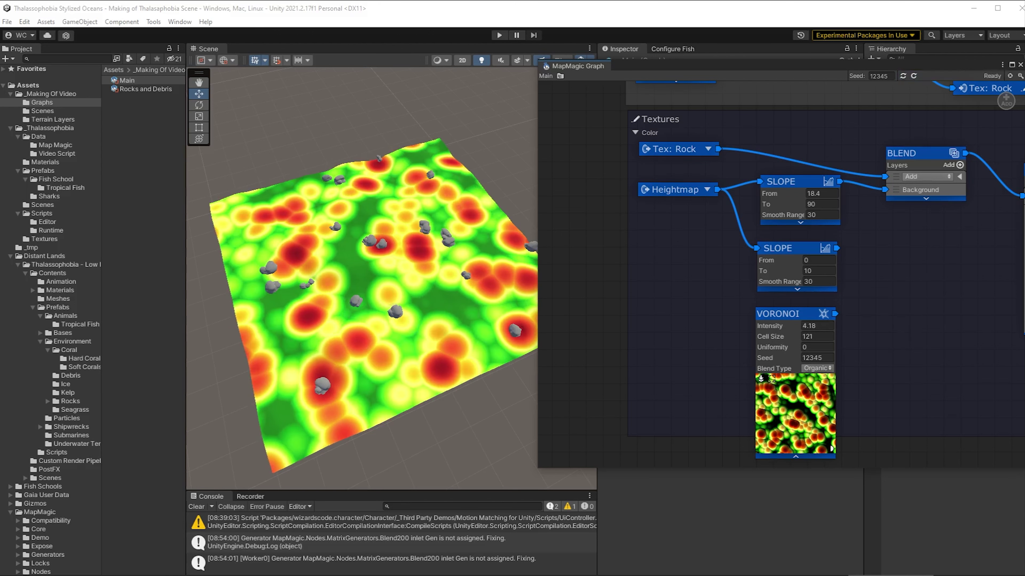
Add a Blend node beside the lower Slope and Voronoi nodes, beneath the existing Blend node.
right_click(884, 287)
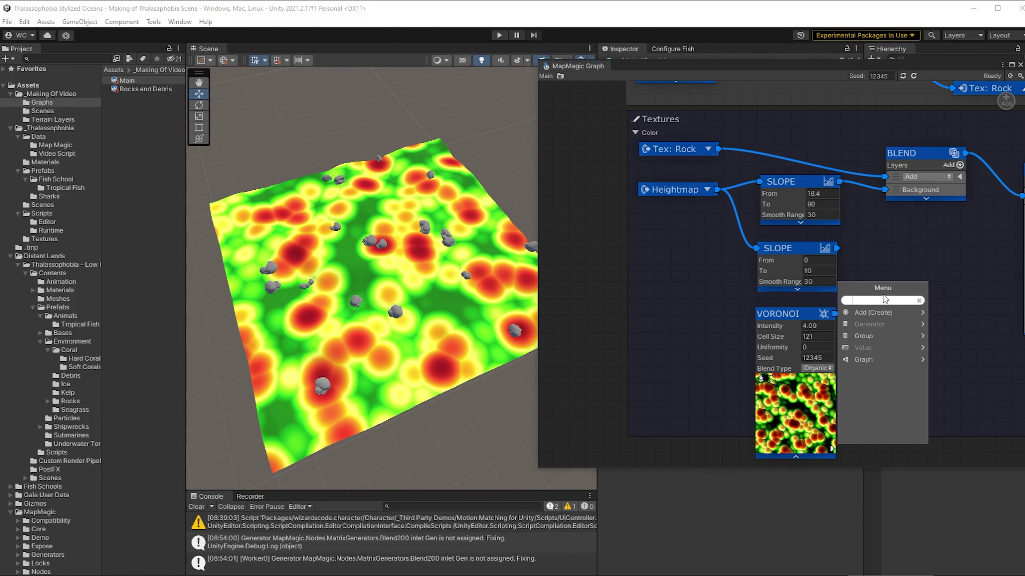
text(bklend)
key(BackSpace)
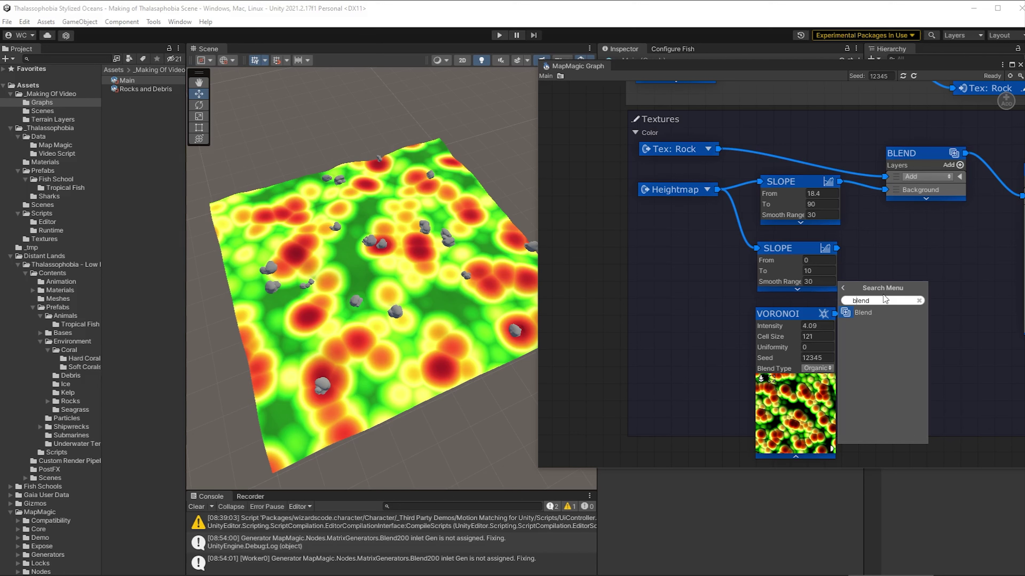
click(859, 312)
drag(850, 288, 889, 267)
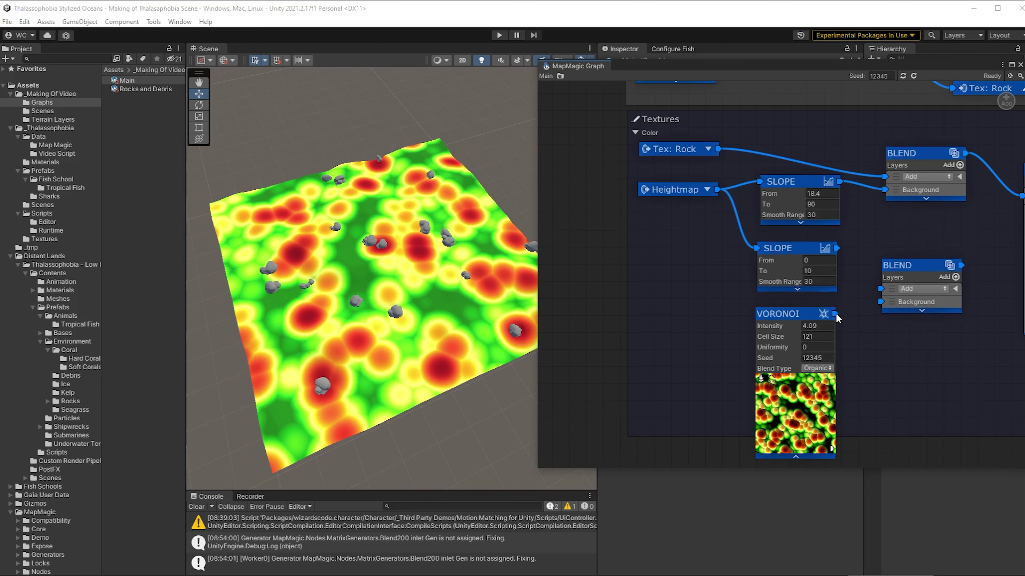
Connect Voronoi to the new Blend node's Background and the lower Slope to its upper layer, and set that layer to Multiply.
drag(835, 314, 881, 302)
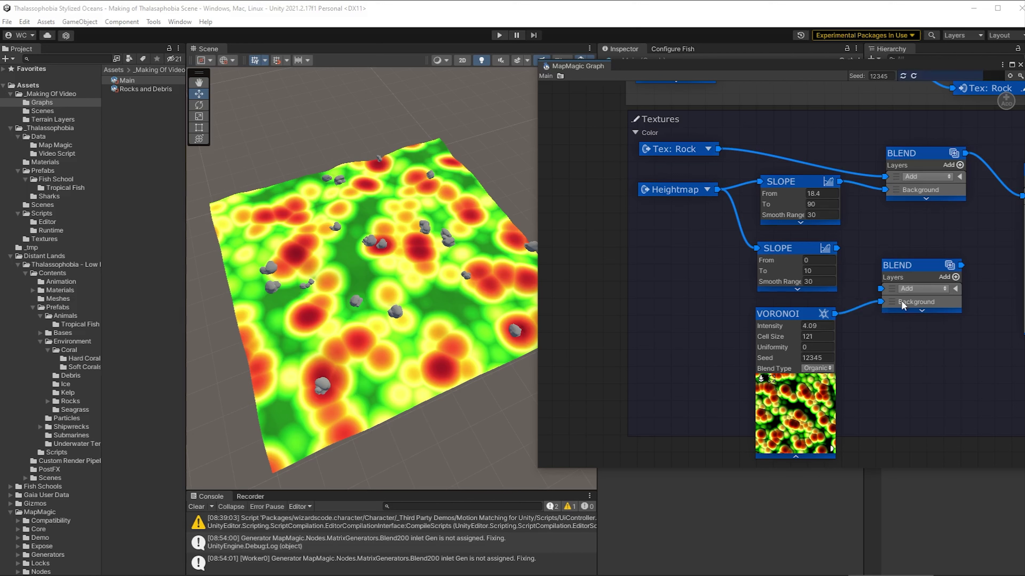
drag(837, 252, 881, 289)
click(921, 288)
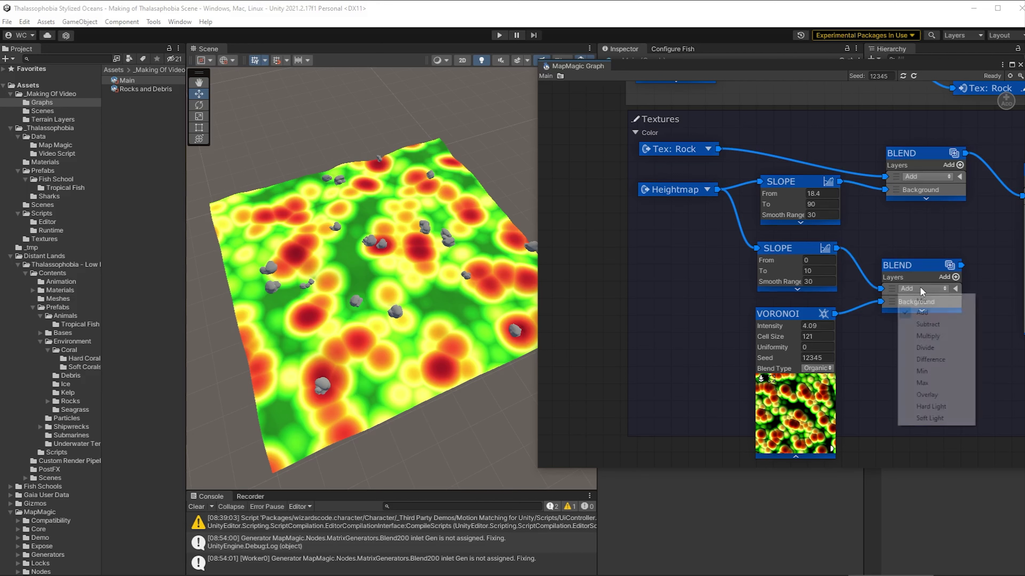
click(922, 338)
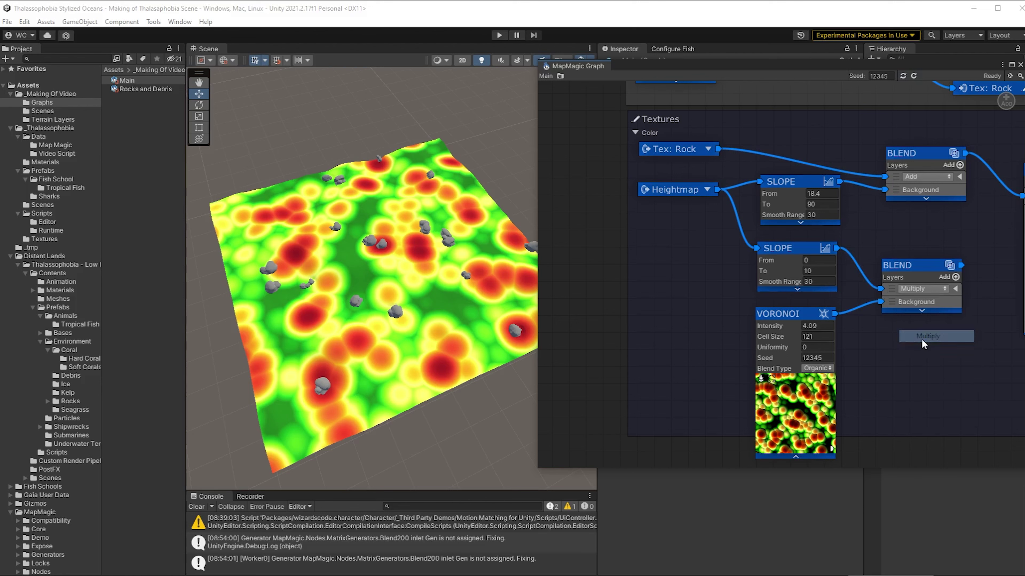
Switch the terrain preview from the Voronoi node to the Multiply Blend node and set the Voronoi cell size to 120.
click(761, 379)
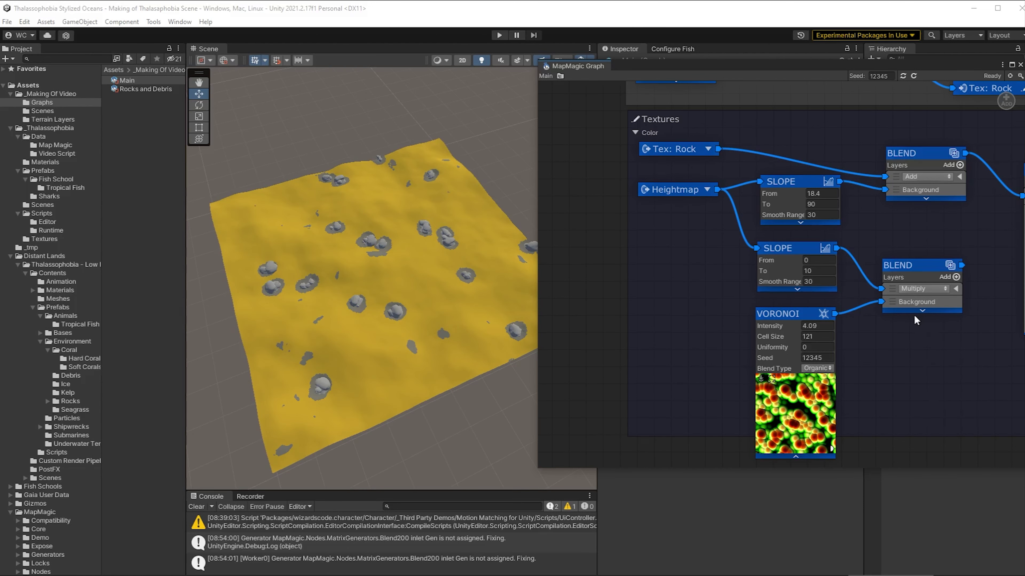
click(920, 311)
click(888, 314)
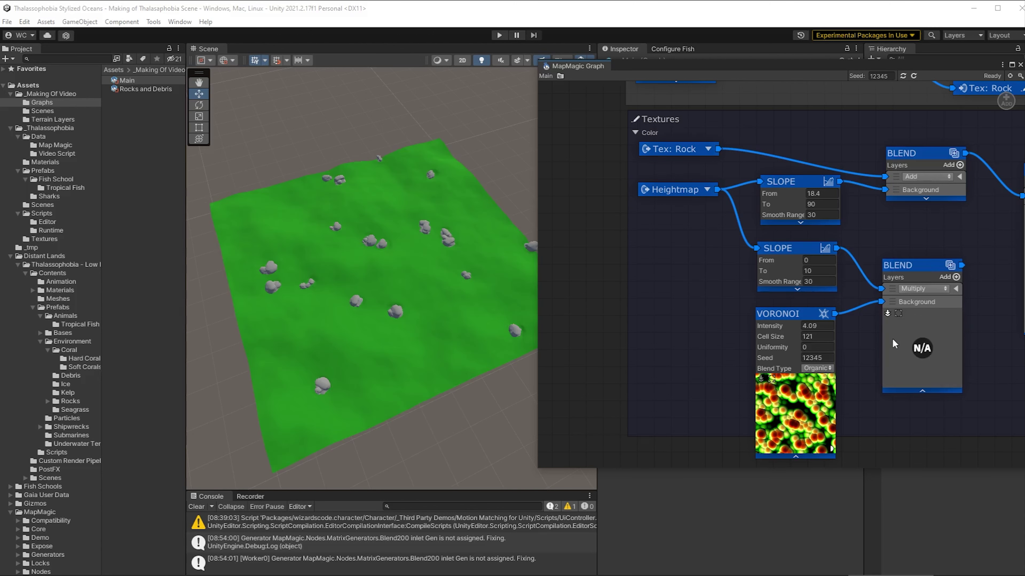
click(887, 316)
click(887, 315)
drag(773, 340, 771, 340)
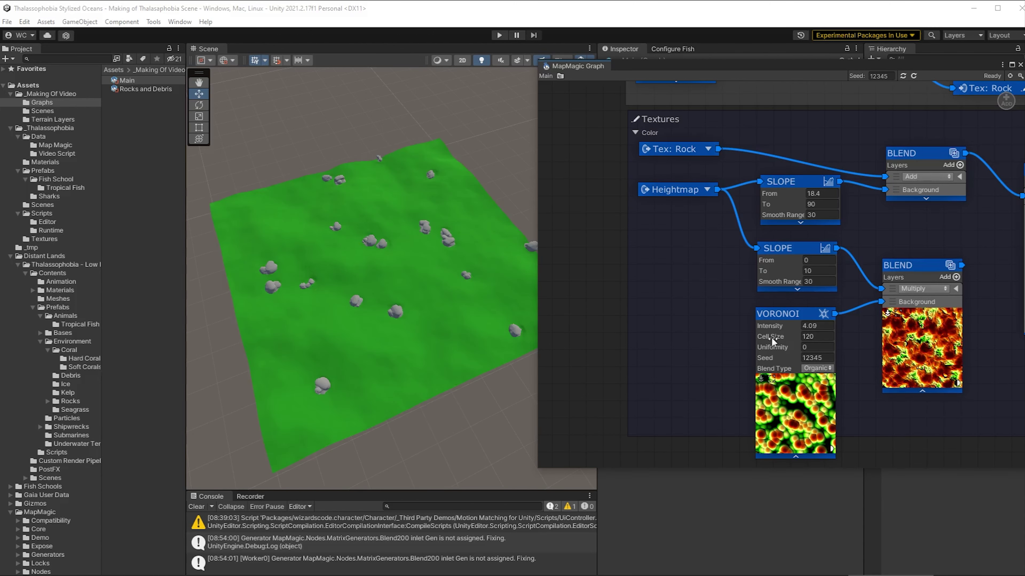
click(887, 314)
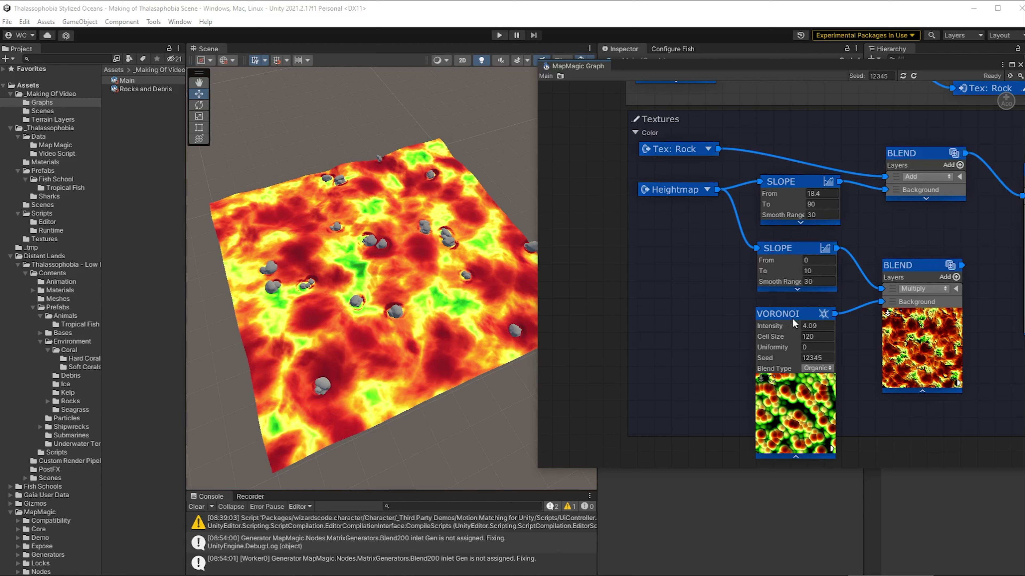
Set the lower Slope node's To value to 15 and collapse the Voronoi node's preview.
text(15)
key(Tab)
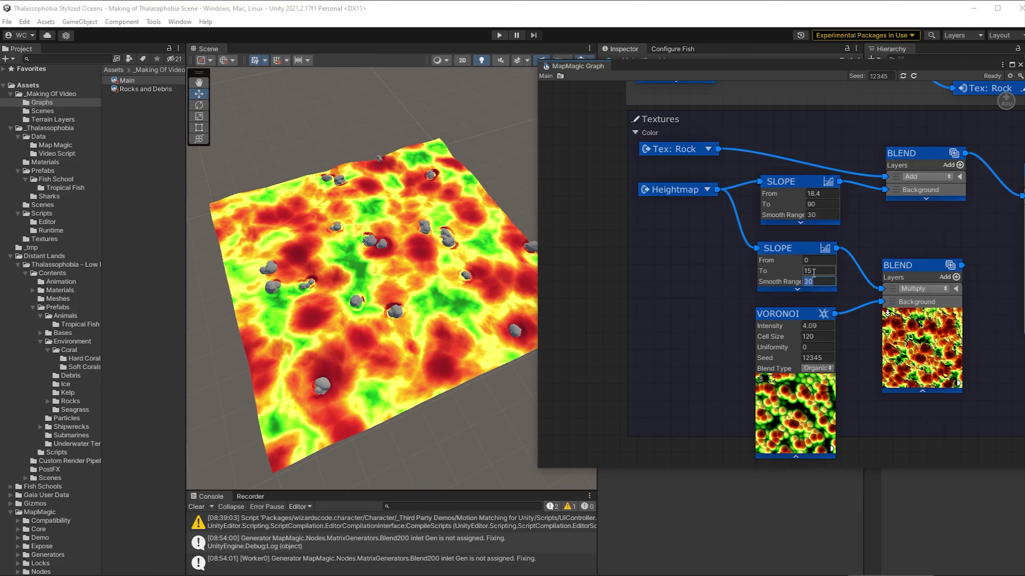
middle_drag(996, 409, 883, 404)
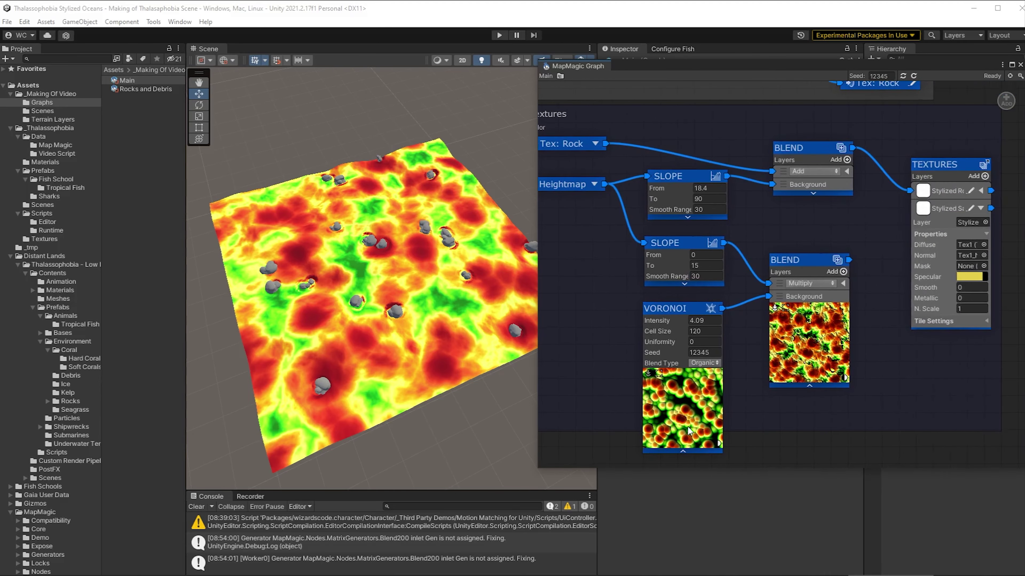
click(681, 451)
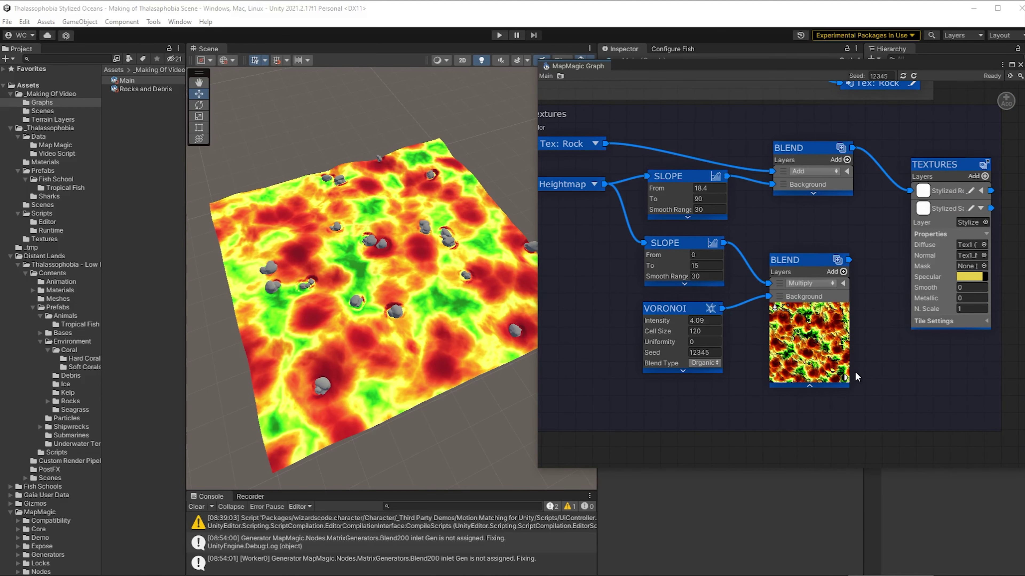
Add a new layer to the Textures node and expand its settings.
click(985, 177)
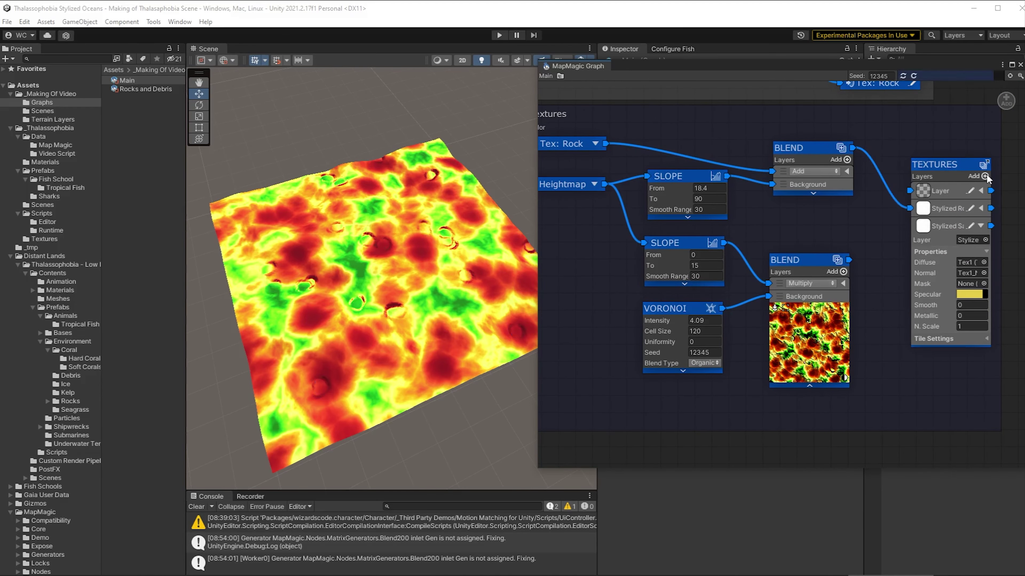
click(946, 193)
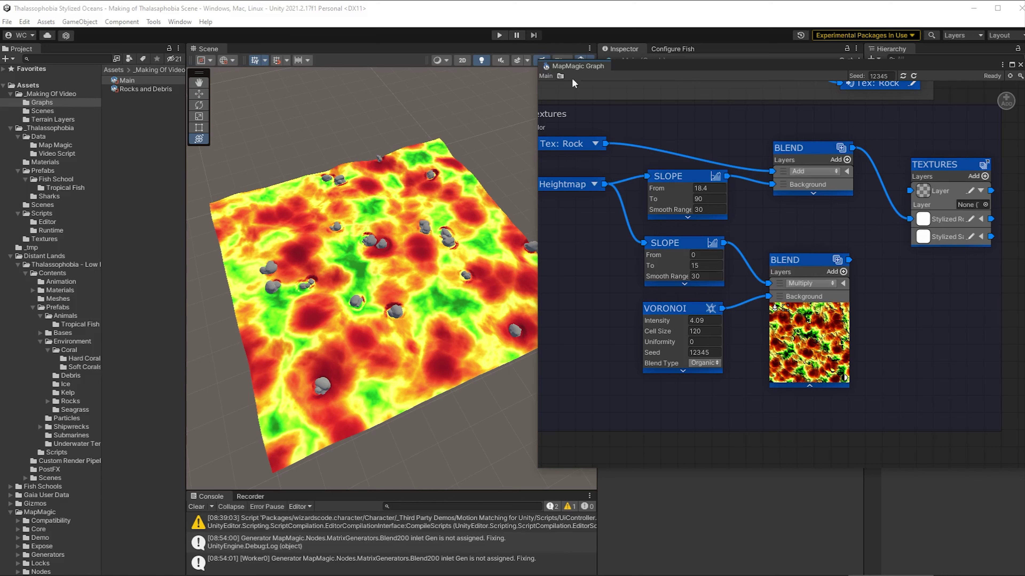
Rename the Stylized Sand 1 asset in the Terrain Layers folder to Stylized Coral.
click(48, 119)
click(138, 88)
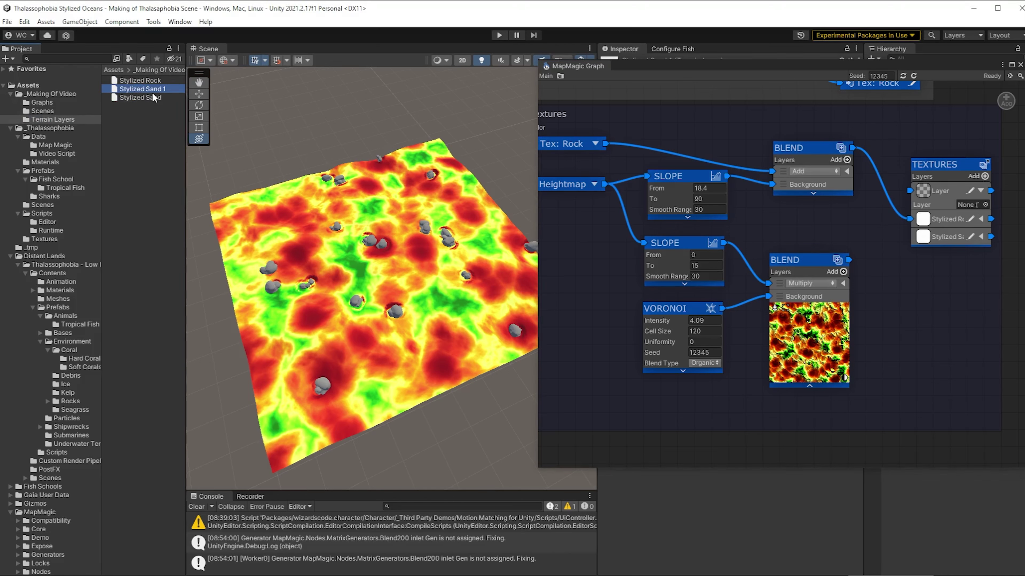
key(F2)
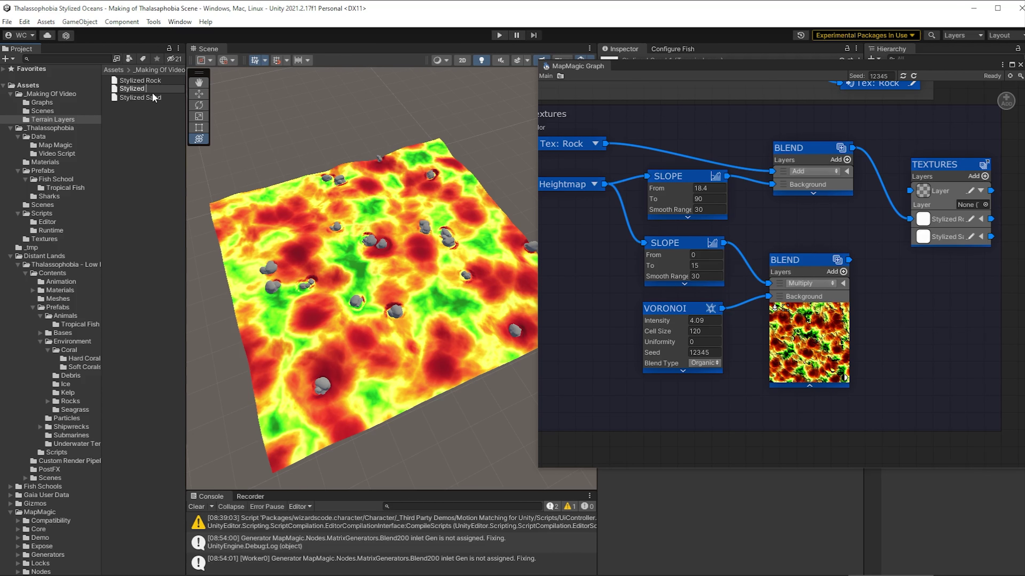
text(Stylized Coral)
key(Return)
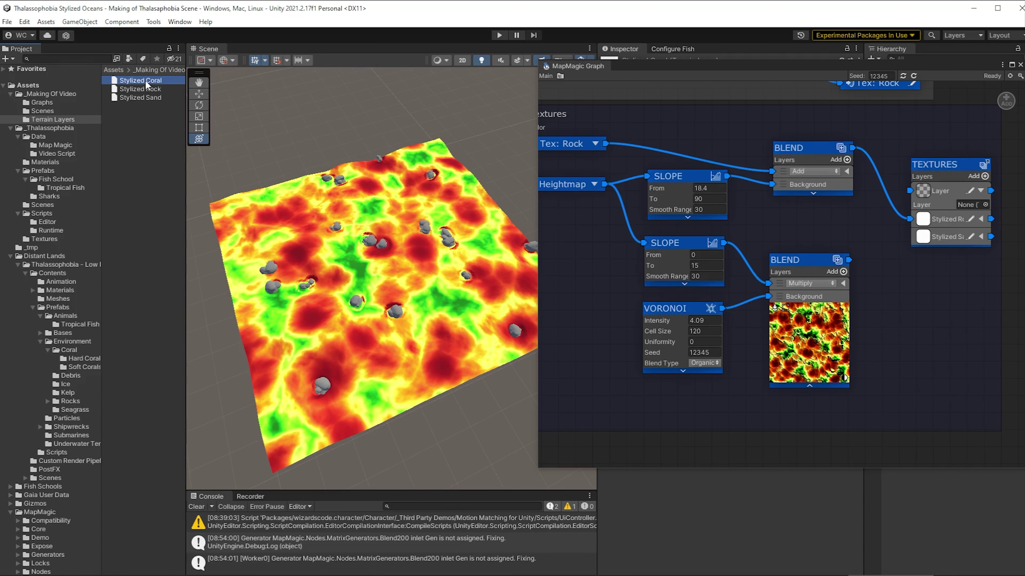
Close the graph window and change the Stylized Coral terrain layer's Specular colour to a muted reddish pink.
click(1020, 65)
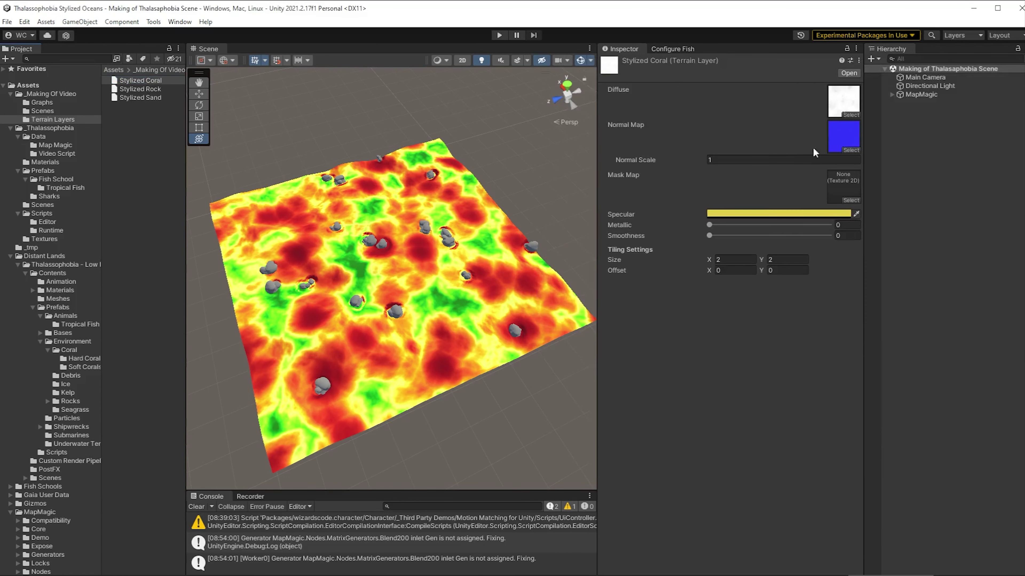
click(795, 214)
click(895, 330)
click(864, 291)
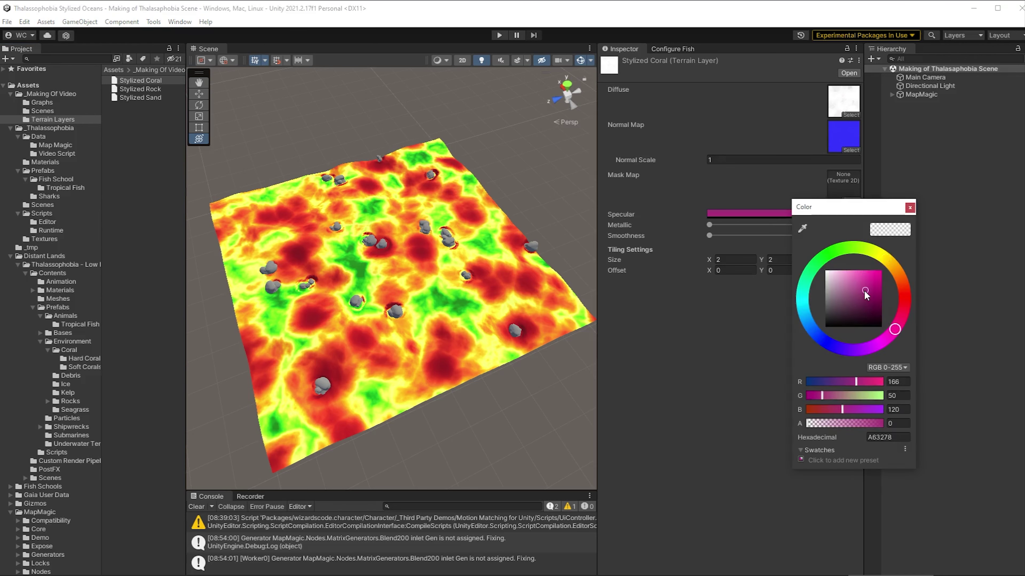
drag(866, 294, 846, 287)
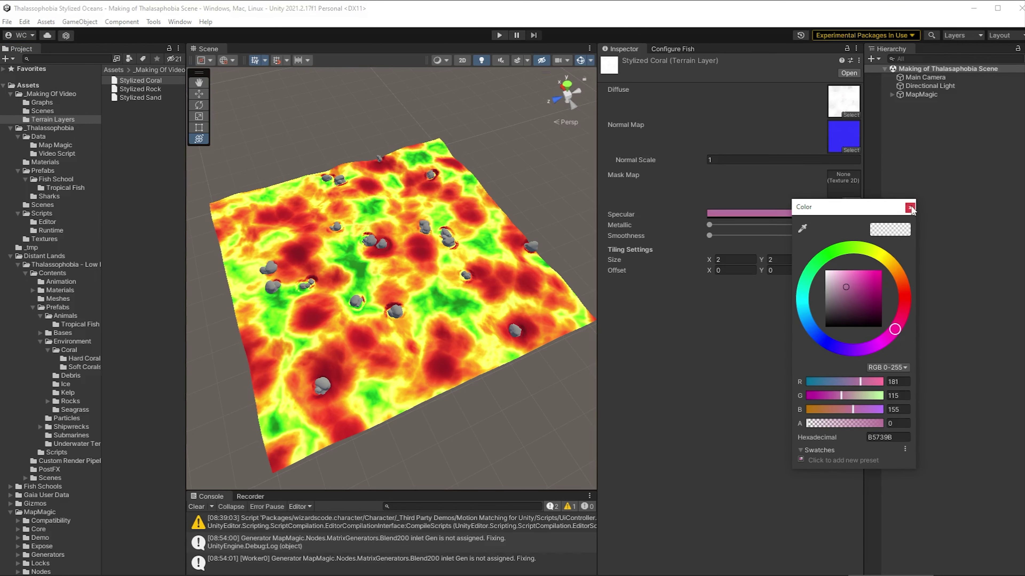
drag(892, 318, 899, 314)
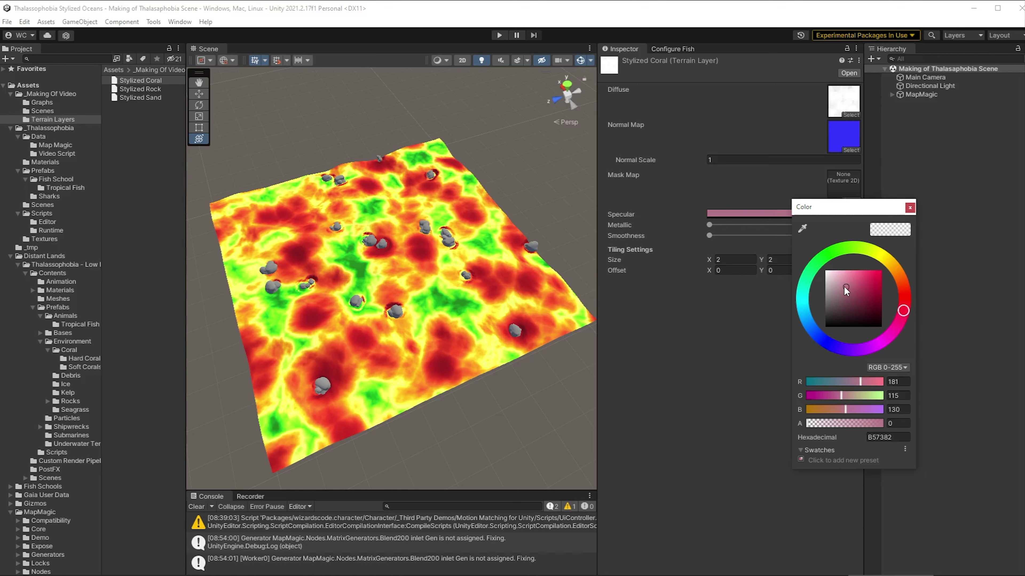
click(910, 208)
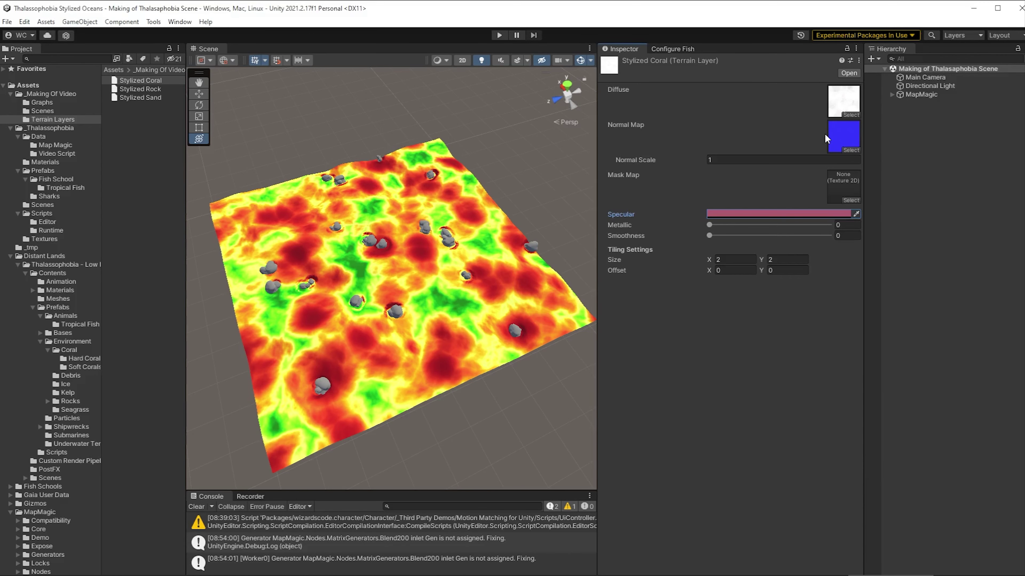
Reopen the Main graph and assign the Stylized Coral terrain layer to the empty layer of the Textures node.
click(69, 102)
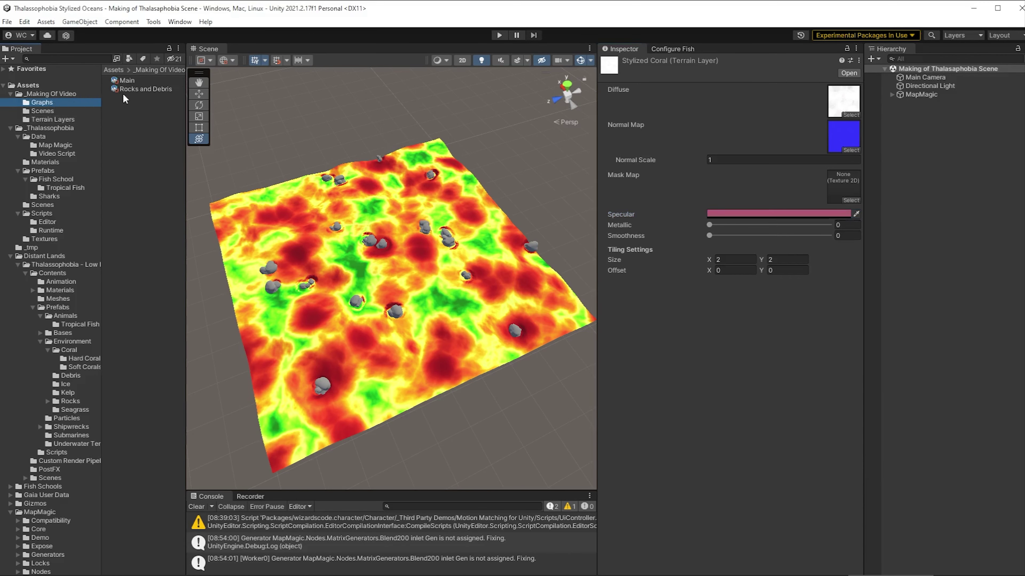
double_click(127, 81)
click(48, 120)
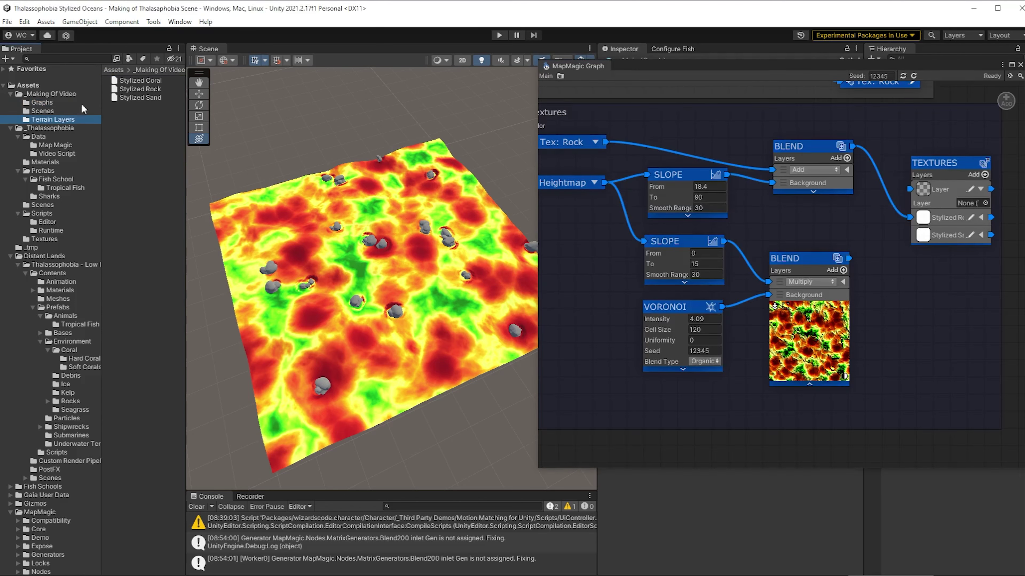
drag(137, 88, 971, 210)
Connect the Multiply Blend node to the Stylized Coral texture layer and lower the Voronoi intensity to 3.23.
drag(849, 259, 910, 189)
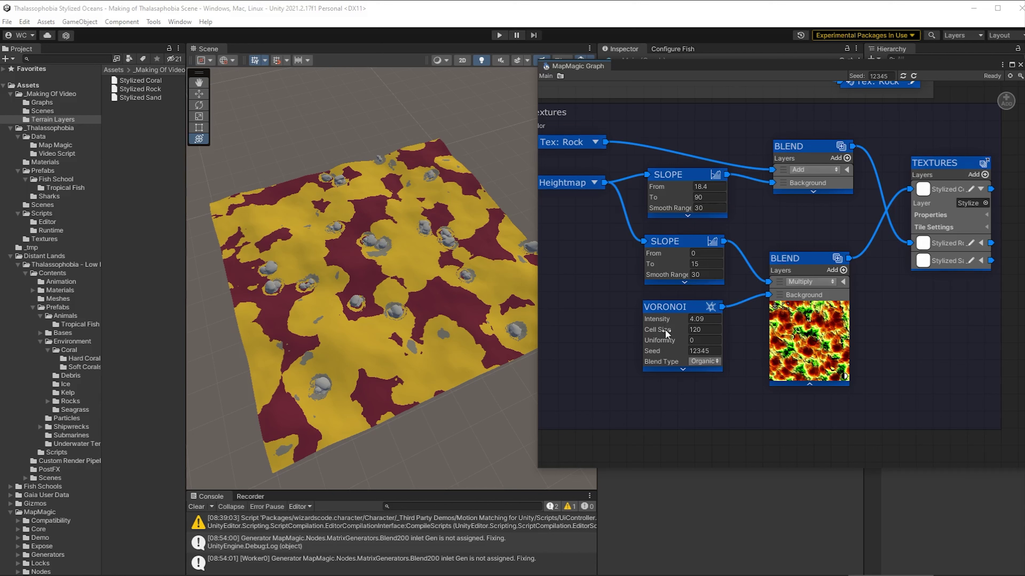
drag(662, 322, 519, 317)
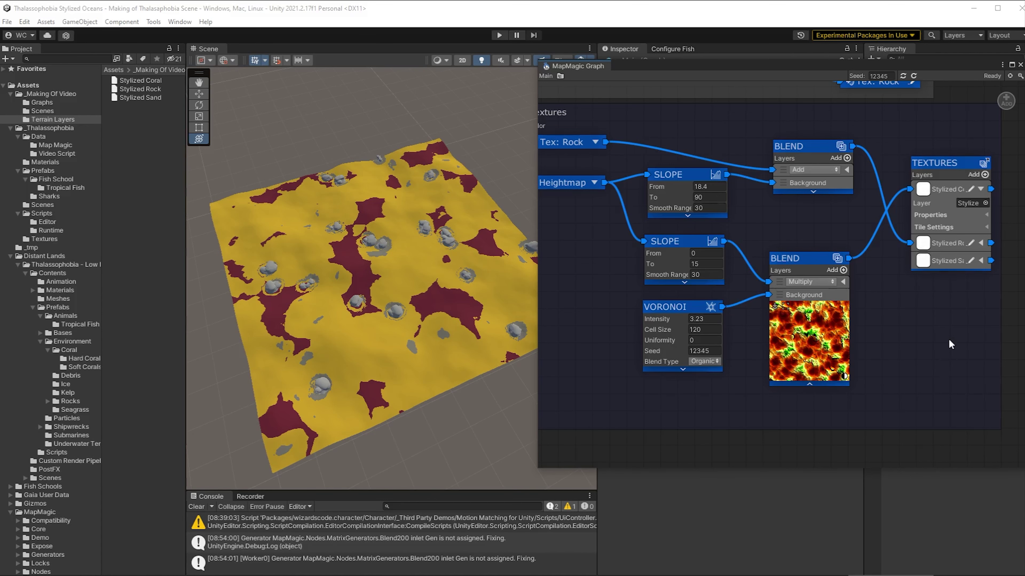
Widen the Textures group and add an Enter portal node beside the Textures node.
middle_drag(948, 340, 787, 338)
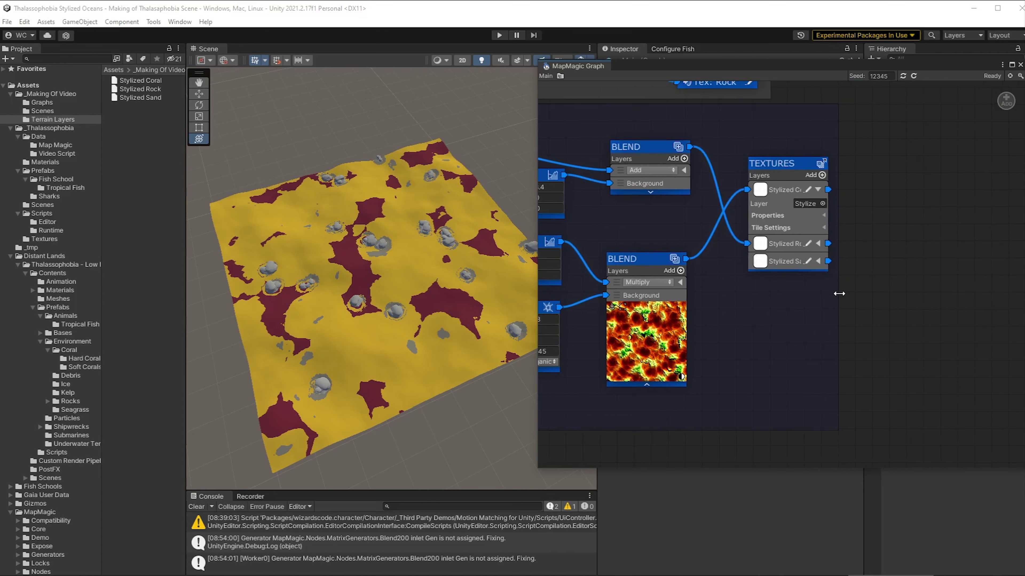
right_click(862, 191)
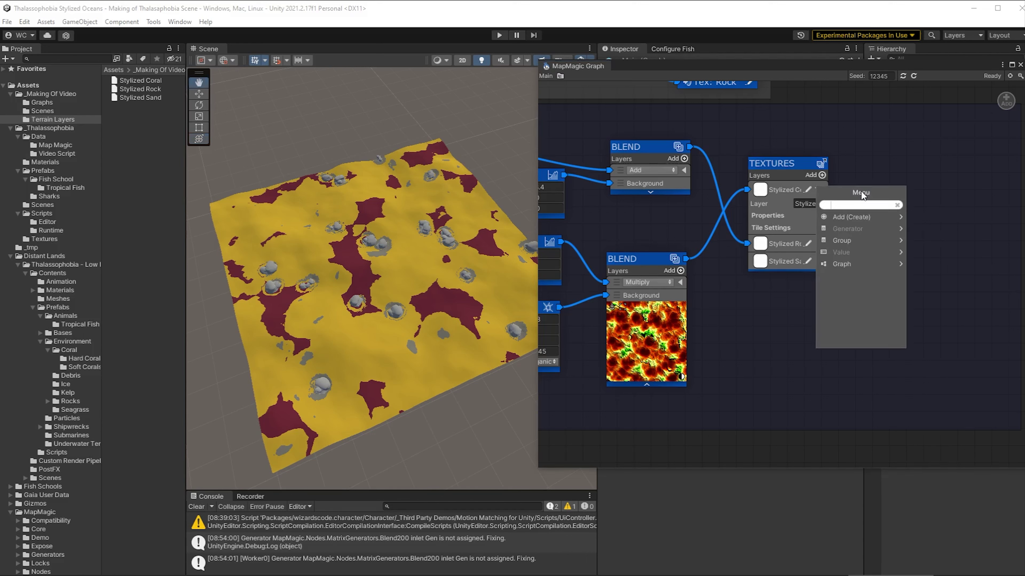
text(entry)
key(BackSpace)
key(BackSpace)
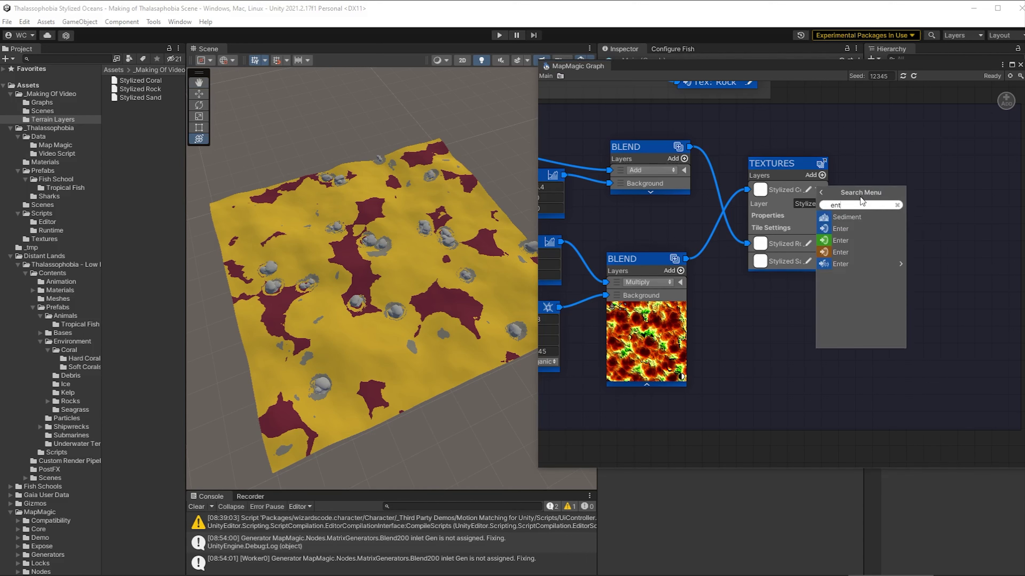
click(852, 228)
drag(865, 193, 931, 187)
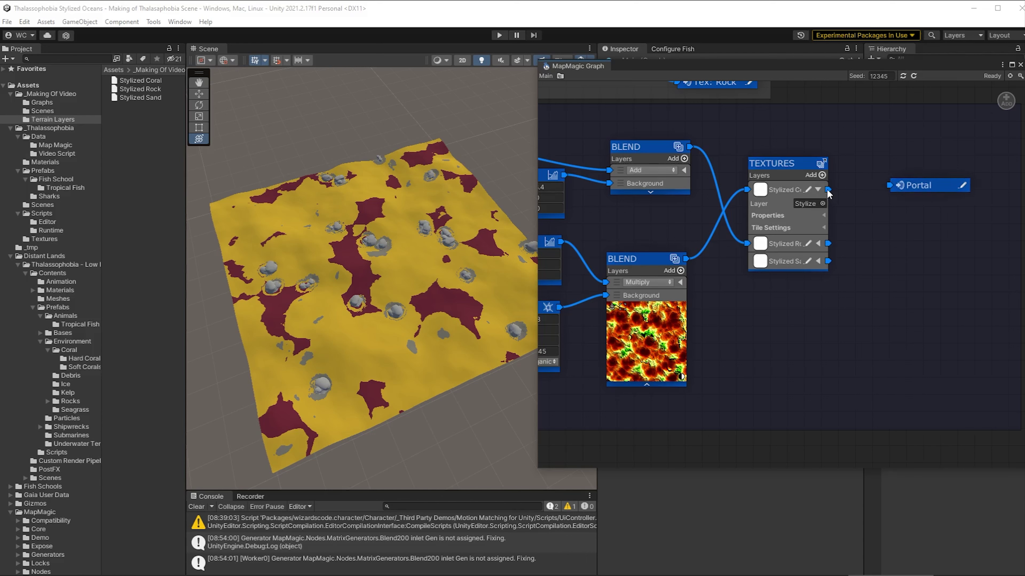
Connect the Stylized Coral layer's output to the new portal and name the portal "Tex: Cor".
drag(827, 189, 890, 185)
click(928, 191)
text(Tex: Cor)
Add a map Exit portal node below the Textures group and set it to Tex: Rock.
middle_drag(771, 355, 935, 141)
middle_drag(646, 309, 798, 324)
right_click(690, 290)
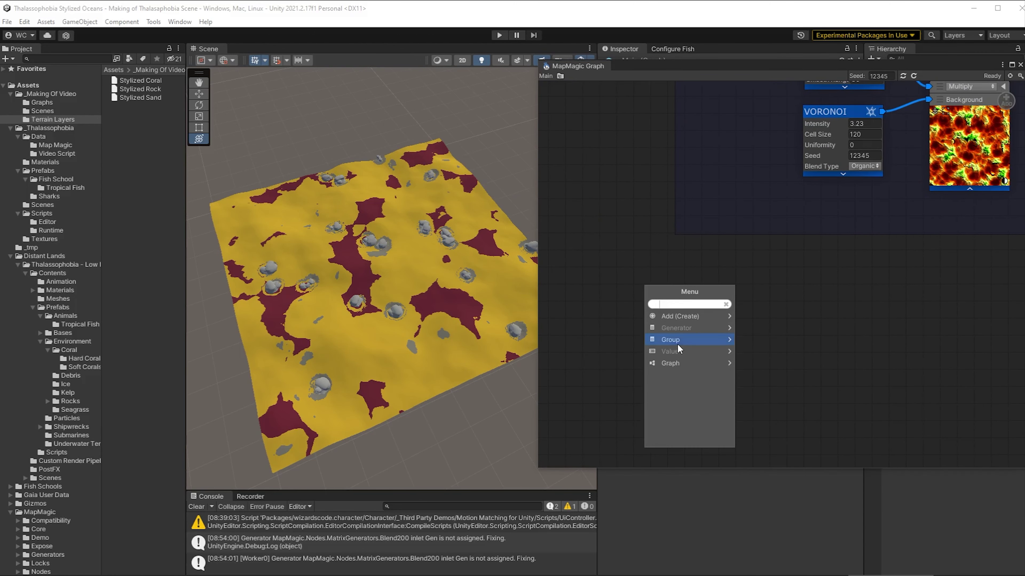
text(exit)
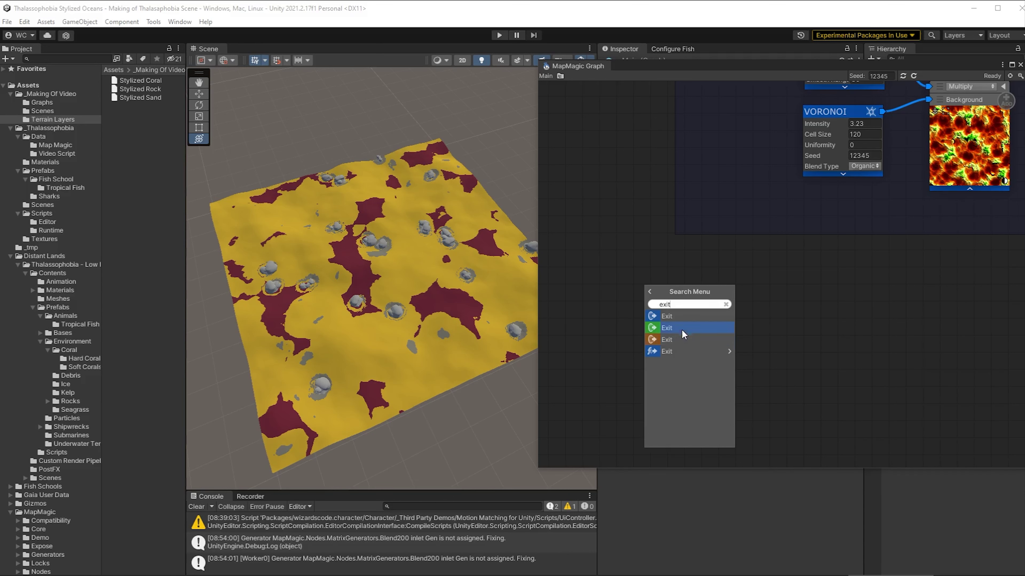
click(671, 315)
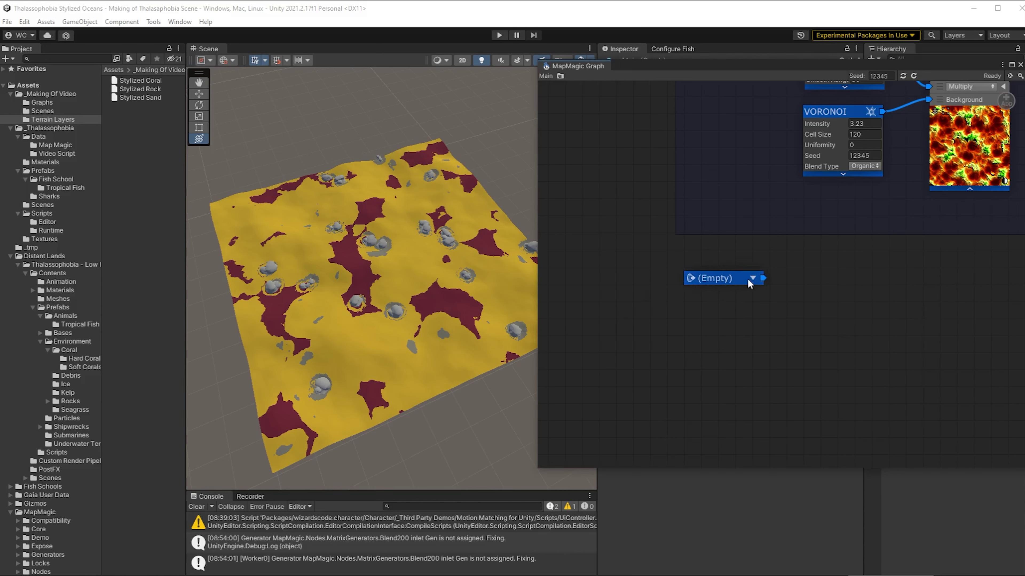
click(752, 278)
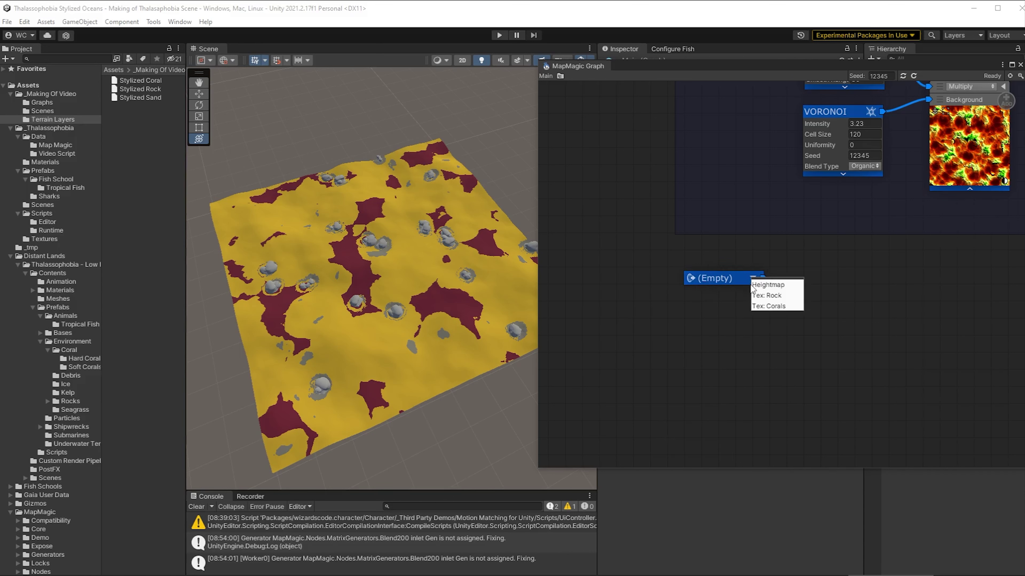
click(767, 295)
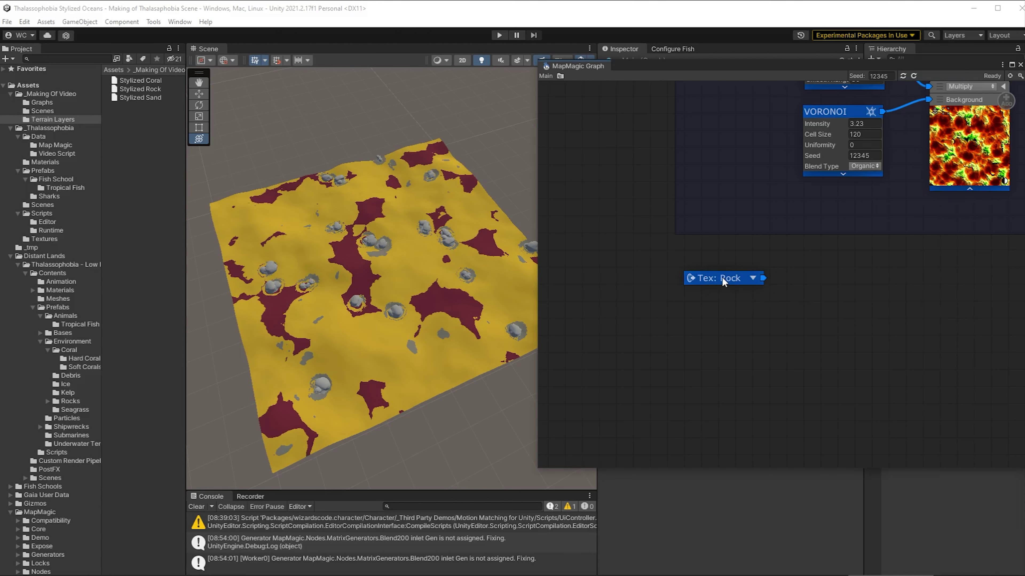
Add a Function node and place it beside the Tex: Rock portal.
right_click(832, 279)
text(function)
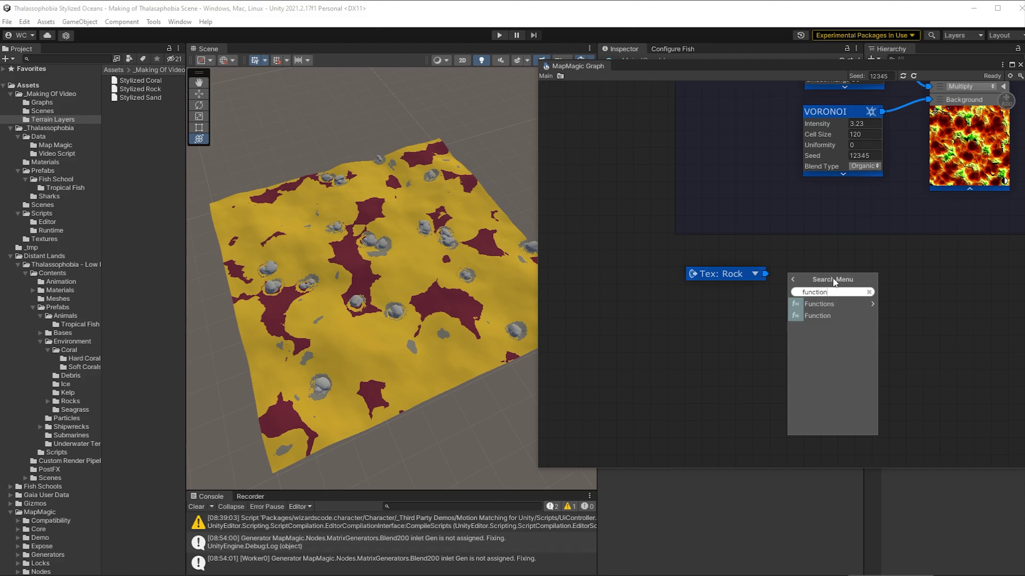
click(819, 315)
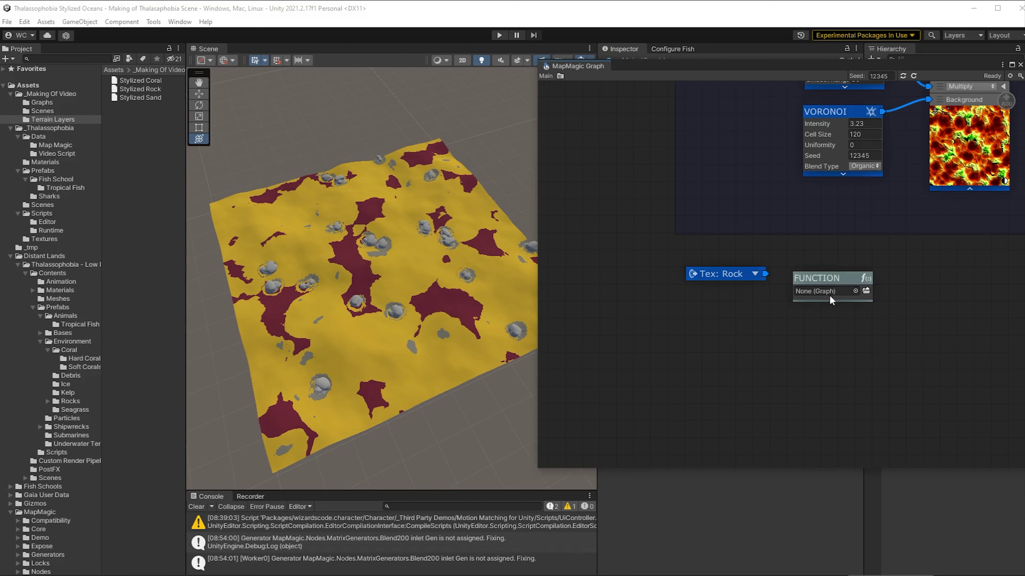
drag(845, 273, 863, 276)
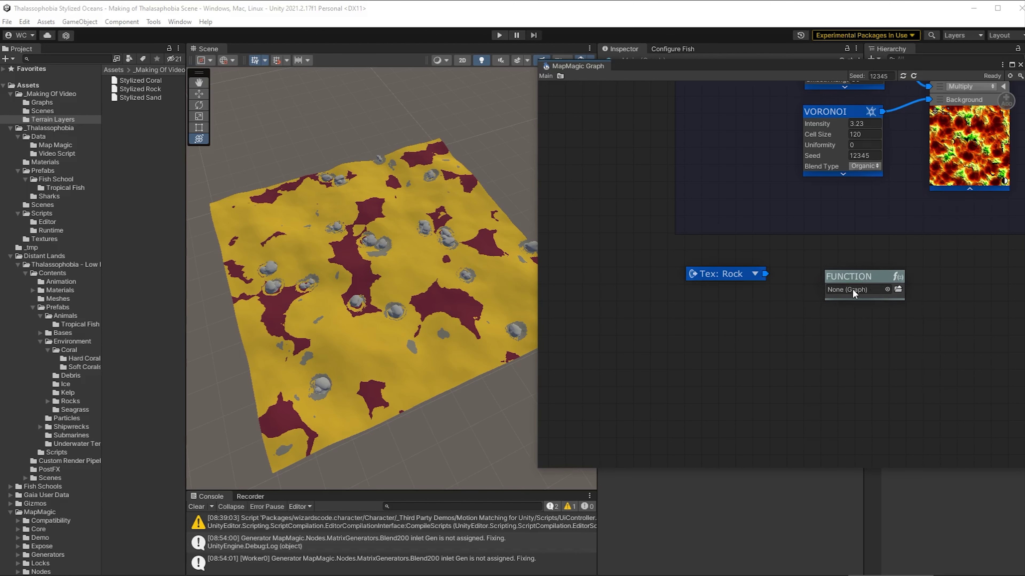
Create a new MapMagic graph asset named "Hard Corals" in the Graphs folder.
click(47, 102)
right_click(126, 108)
mouse_move(145, 119)
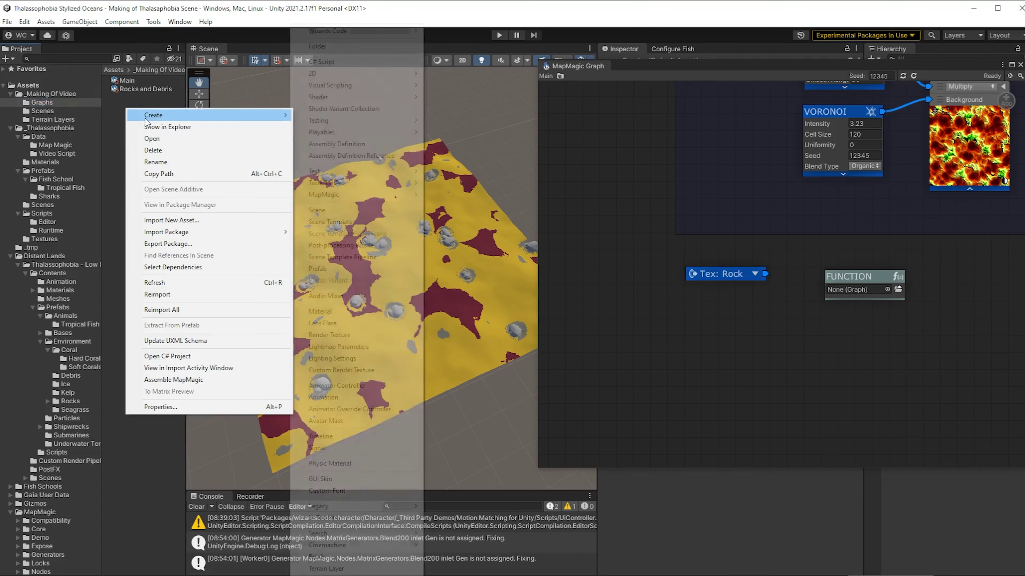
mouse_move(353, 195)
click(444, 197)
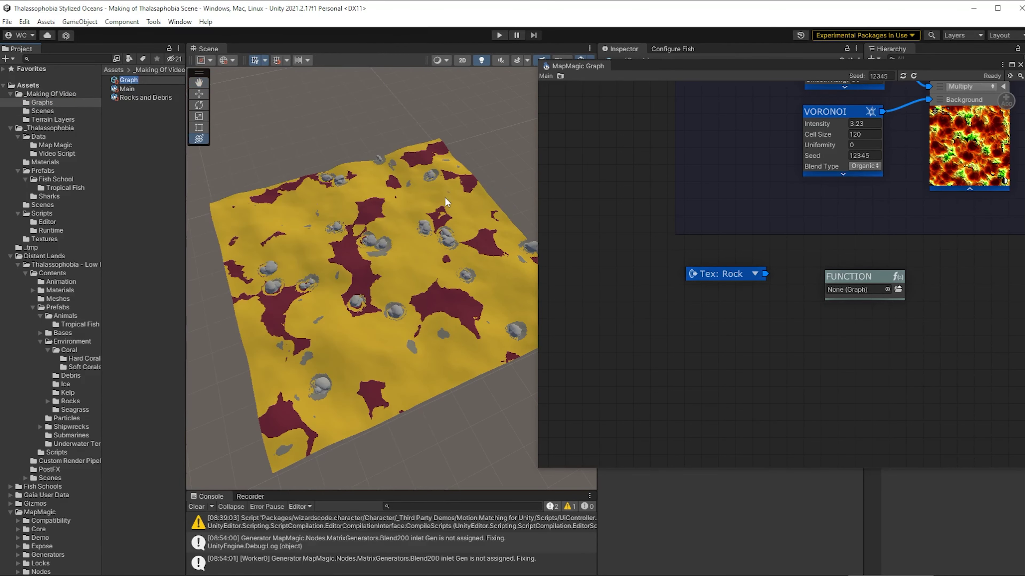
text(Hard Corals)
key(Return)
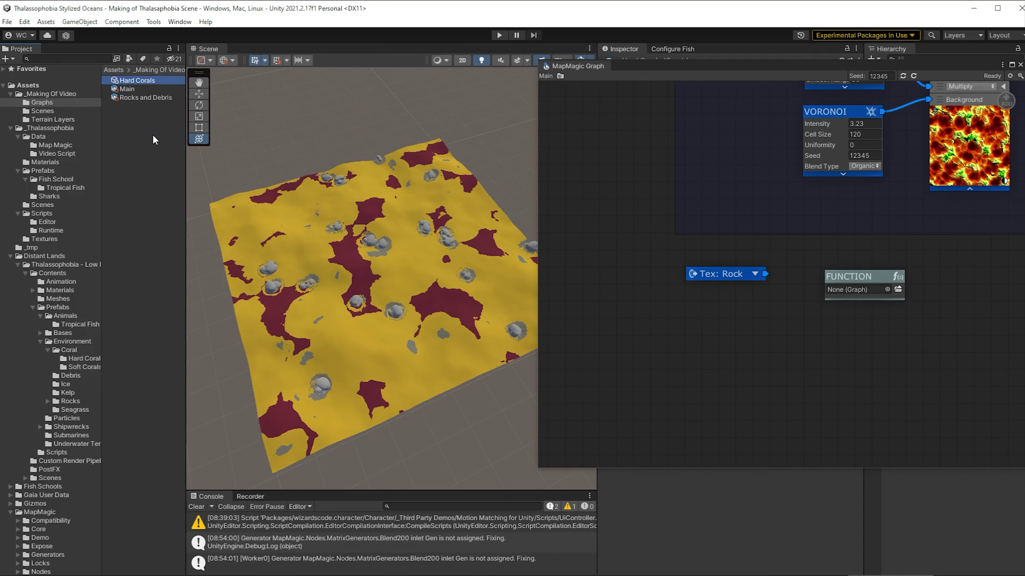
Open the Hard Corals graph and add a Map function Enter node named "Tex: Rocks".
double_click(137, 80)
right_click(620, 238)
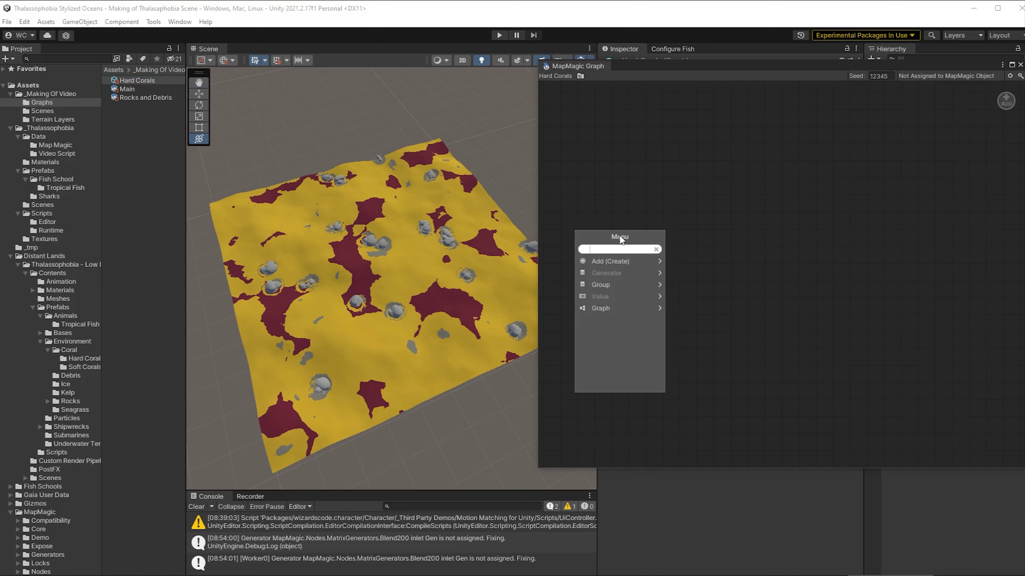
text(functio)
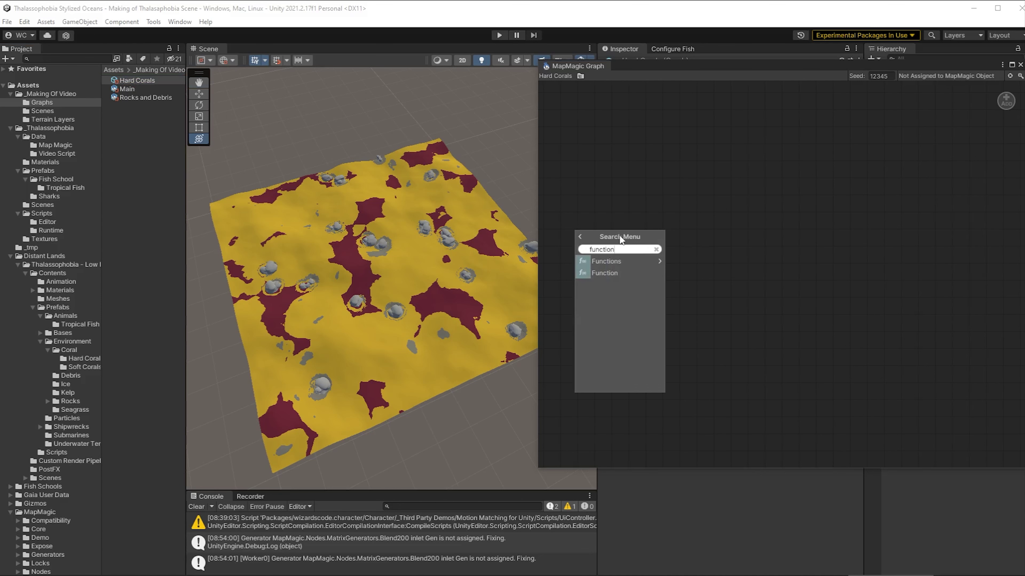
click(622, 262)
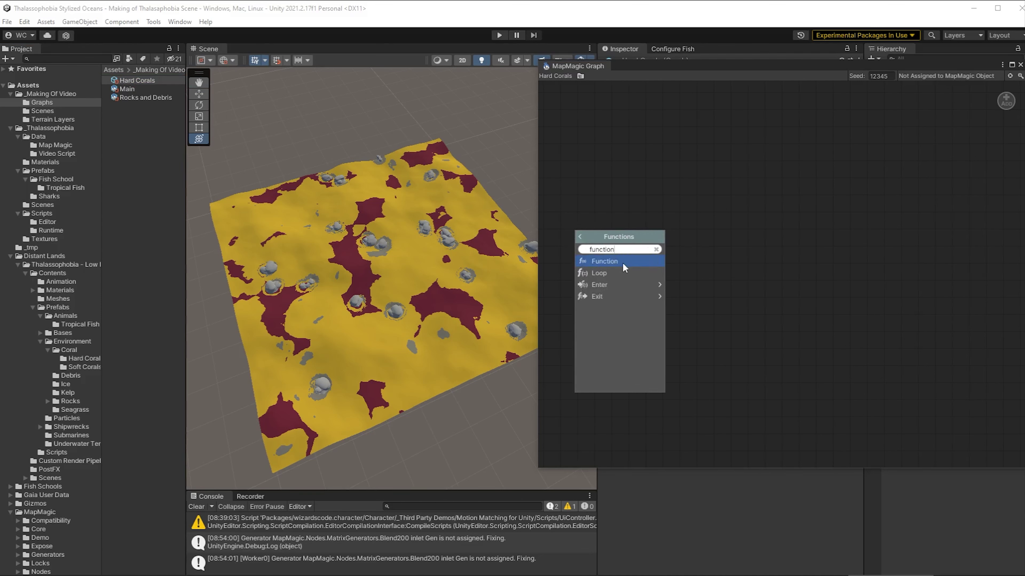
click(624, 285)
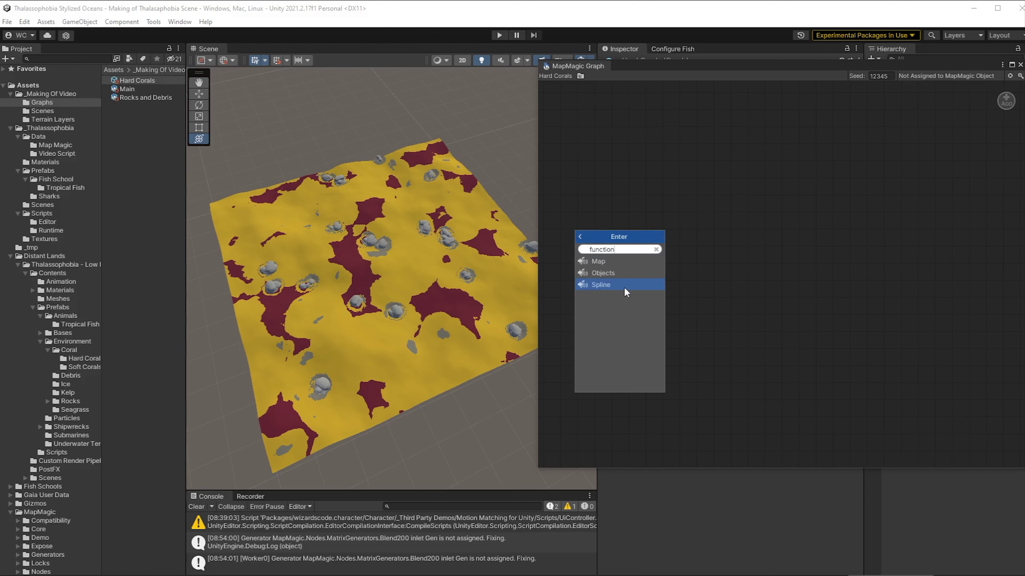
click(621, 262)
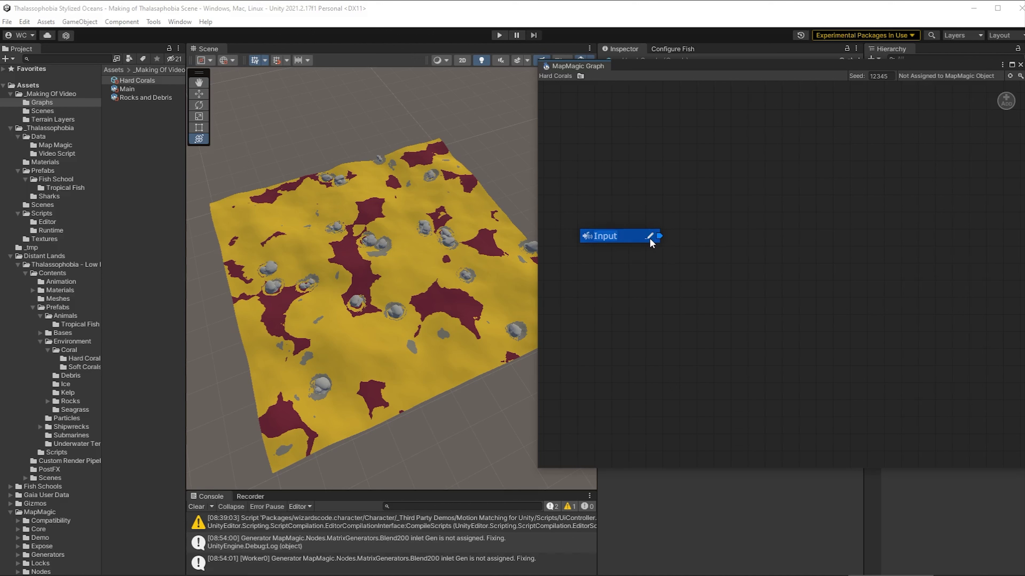
text(Tex: Rocks)
Add a Scatter node and place it above and beyond the Tex: Rocks input node.
right_click(714, 230)
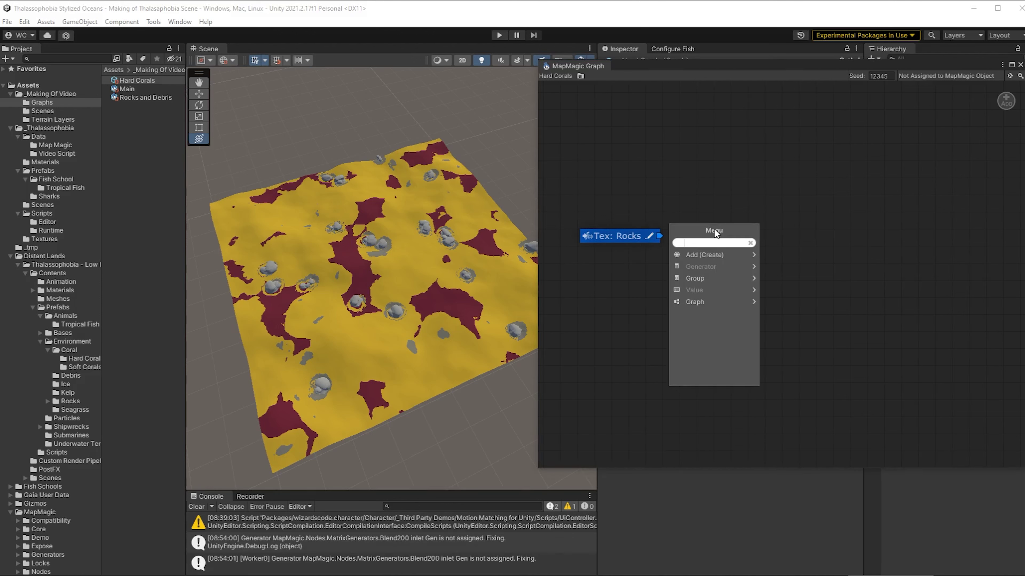
text(scatter)
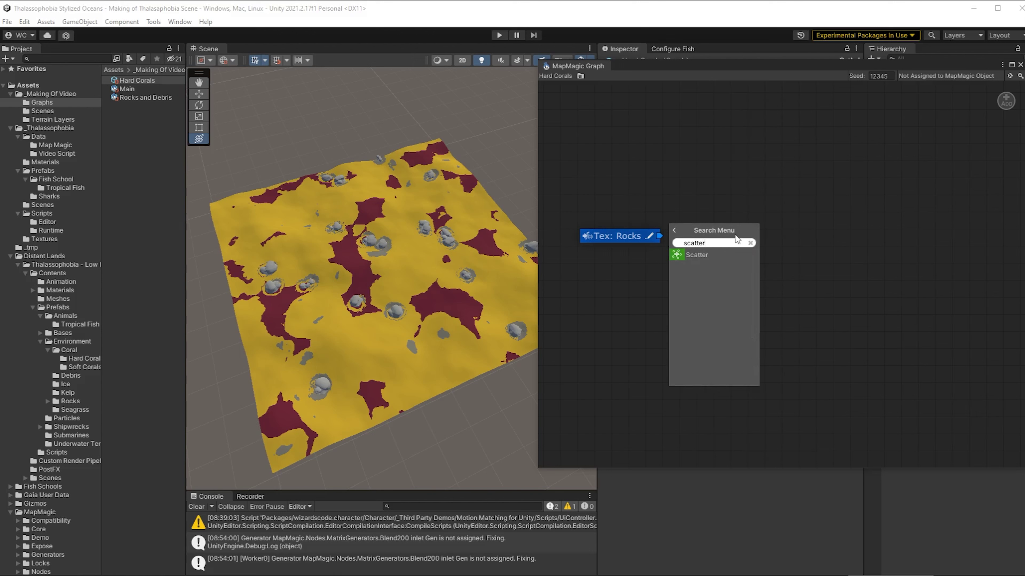
click(702, 254)
drag(718, 218, 723, 140)
Add an Objects output node beside the Scatter node and connect Scatter's output to it.
middle_drag(839, 233, 766, 269)
right_click(826, 175)
text(object)
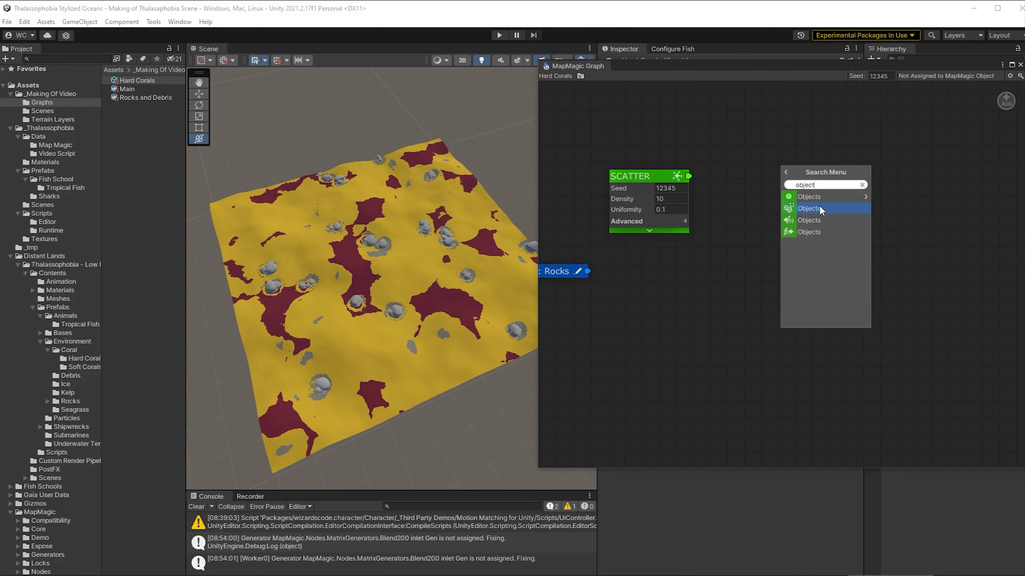
click(820, 198)
click(816, 220)
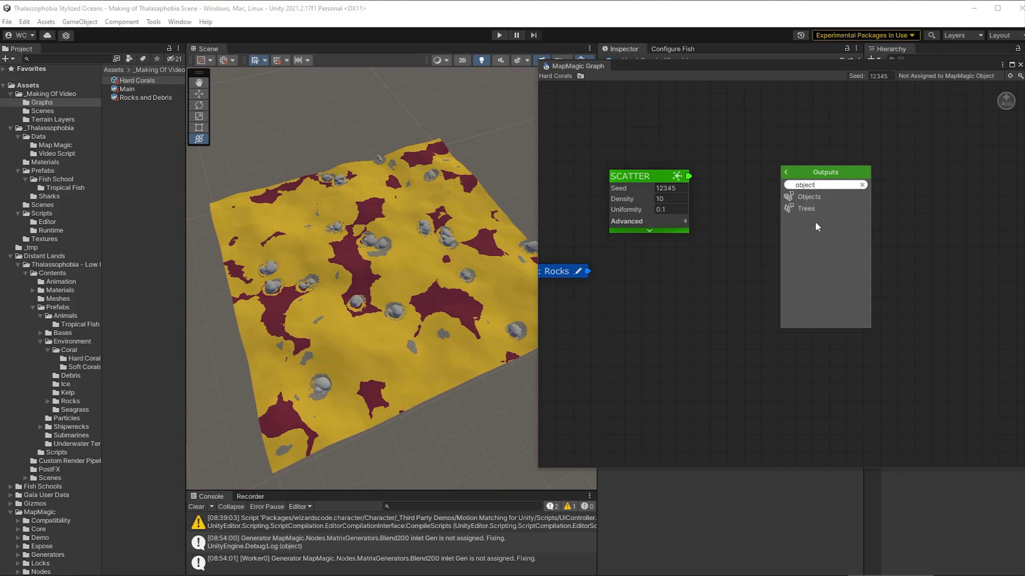
click(855, 198)
drag(824, 172, 918, 177)
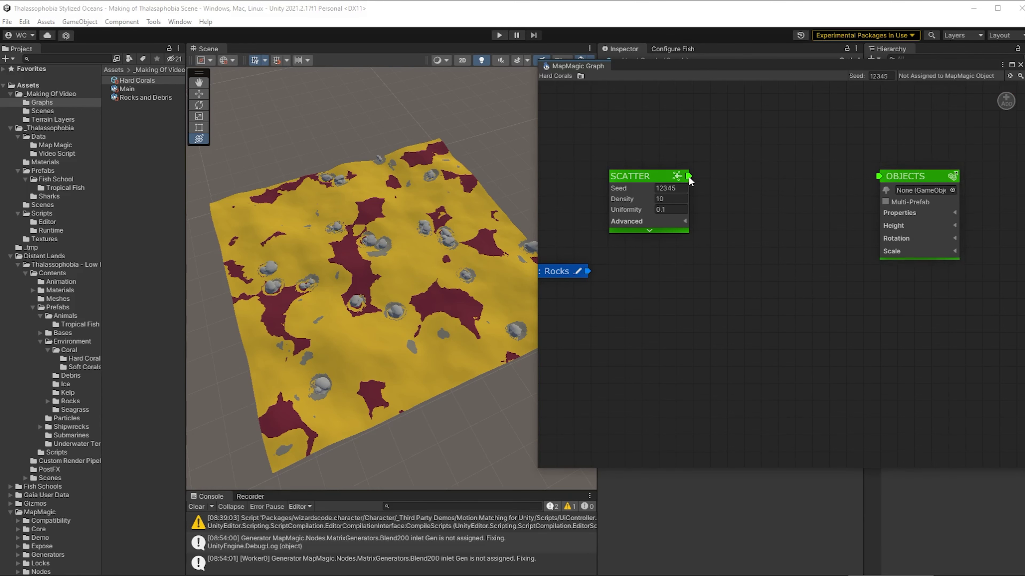
drag(688, 176, 878, 178)
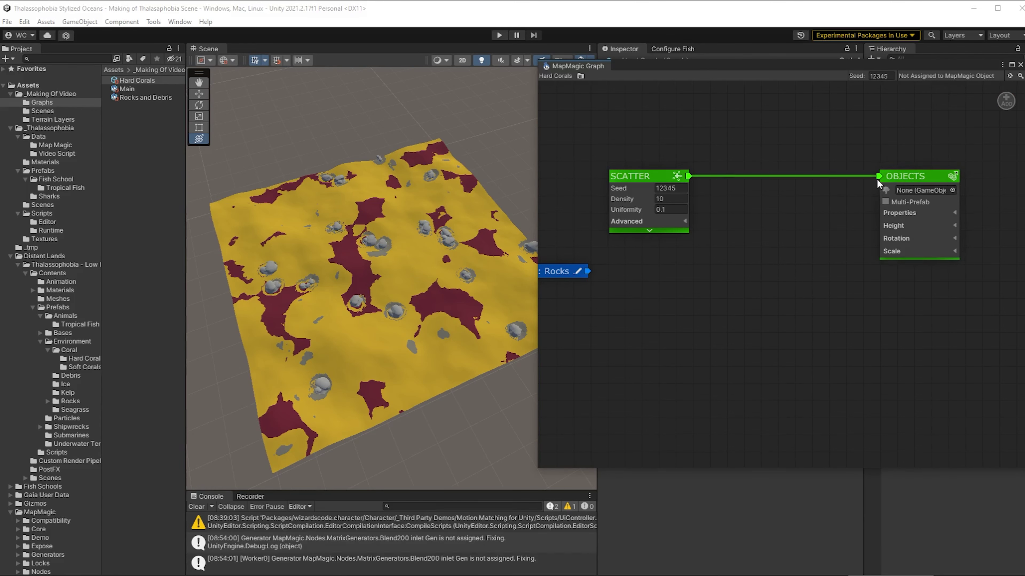
Assign the Batched Coral 1 prefab to the Objects node and expand the Scatter node's preview.
click(915, 191)
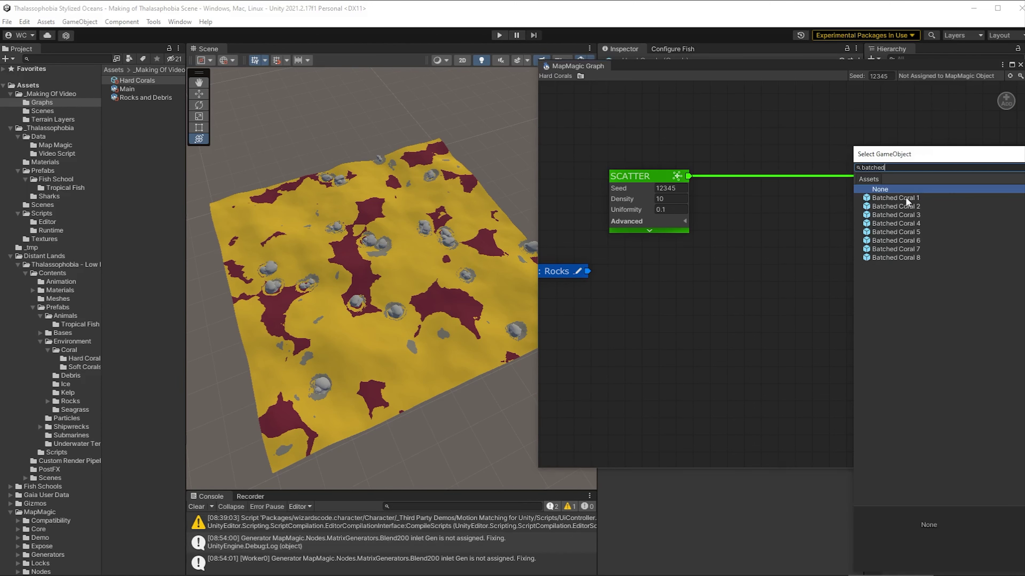
click(905, 197)
double_click(904, 197)
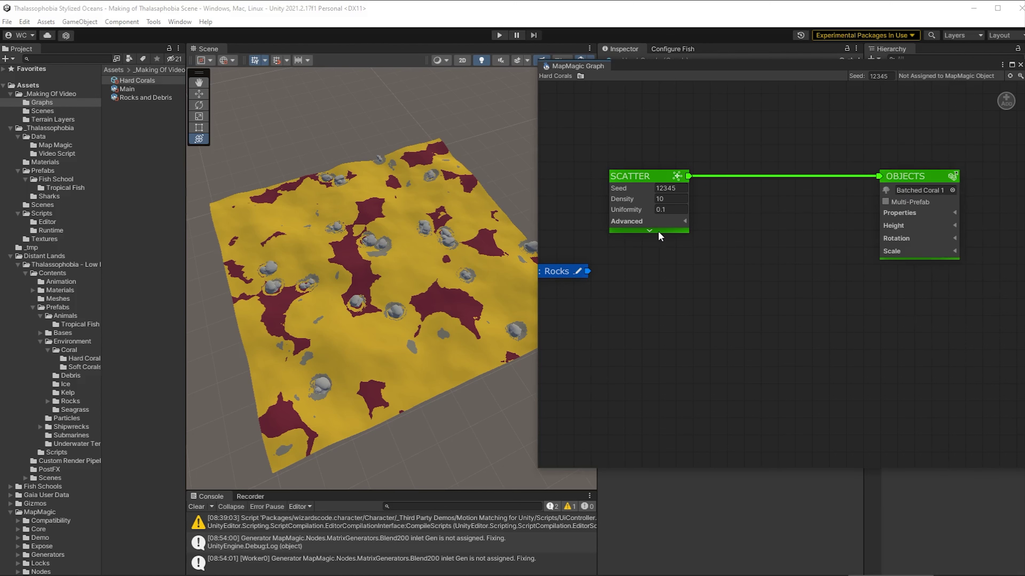
click(650, 231)
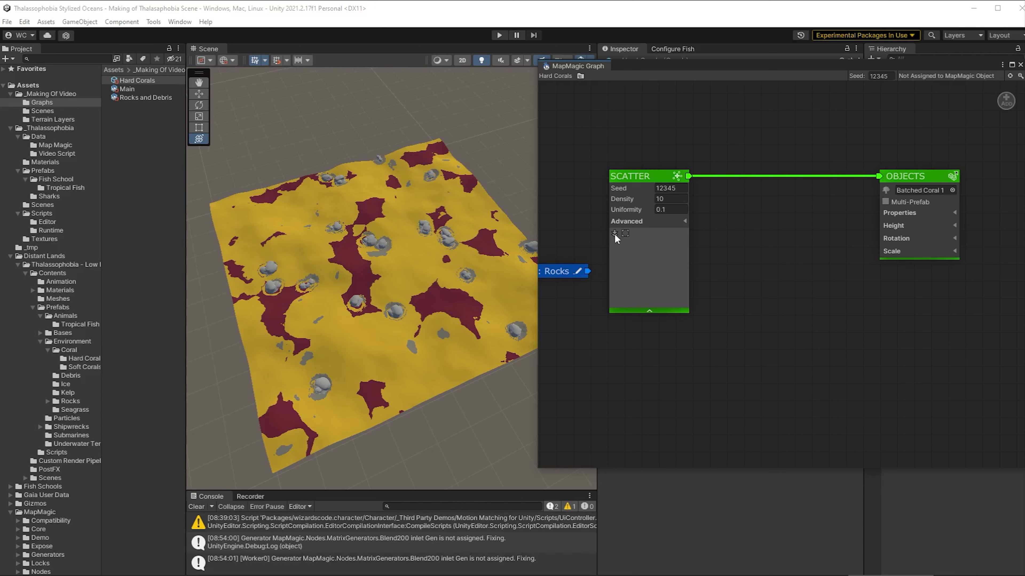
Reopen the Main graph, assign the Hard Corals graph to the Function node, and connect the Tex: Rock portal to its input.
double_click(131, 89)
drag(133, 81, 837, 311)
drag(740, 293, 797, 307)
drag(704, 296, 702, 311)
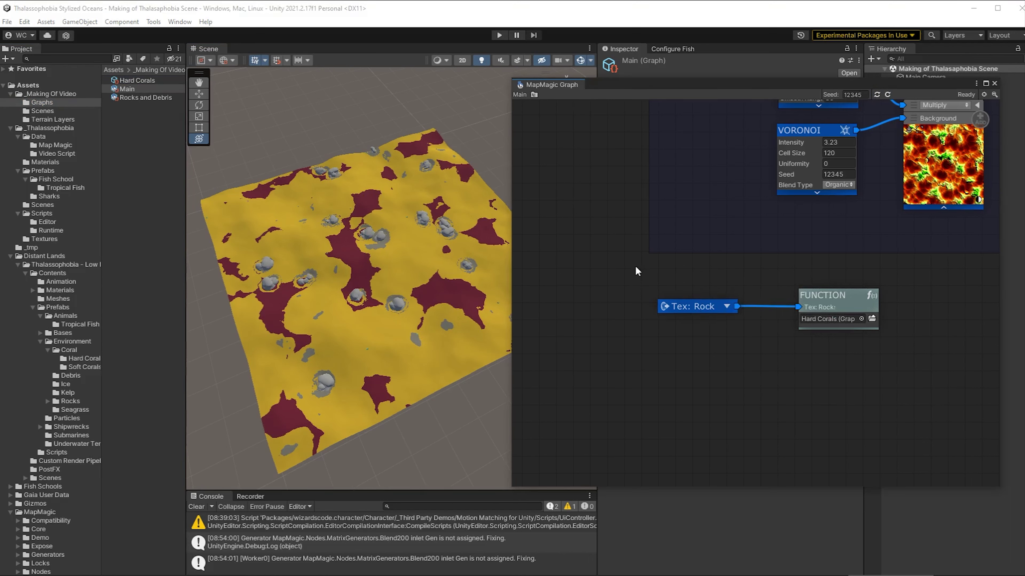
Group the Tex: Rock portal and the Hard Corals Function node together.
drag(637, 267, 944, 418)
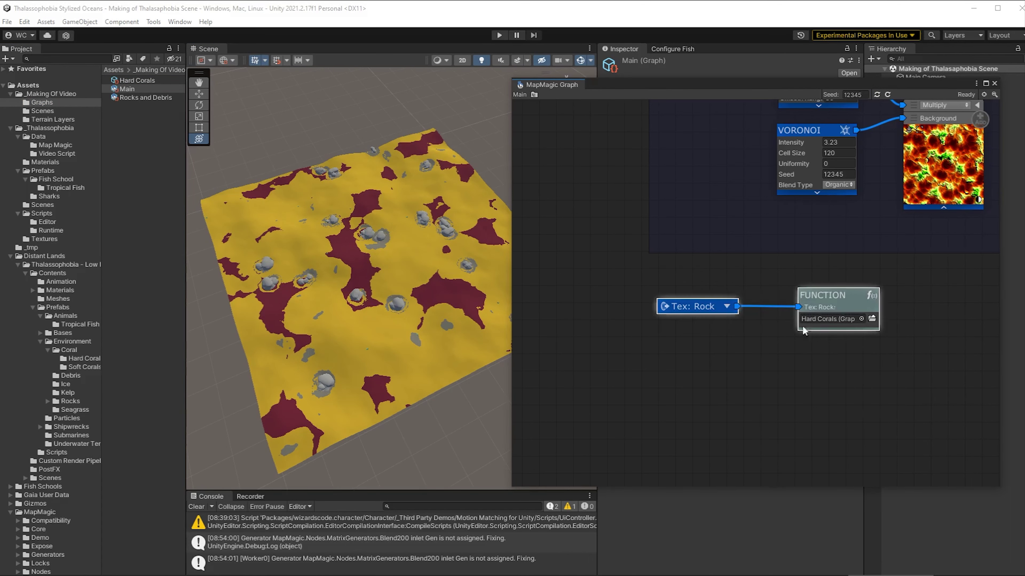
right_click(726, 308)
click(710, 354)
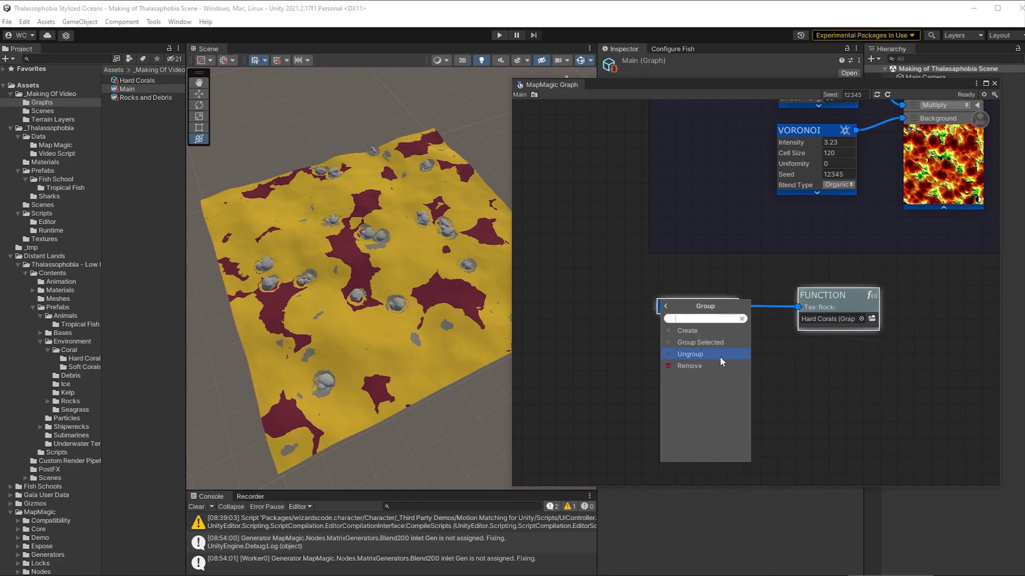
click(710, 347)
Name the new group "Corals" and set its color to Flame.
click(654, 267)
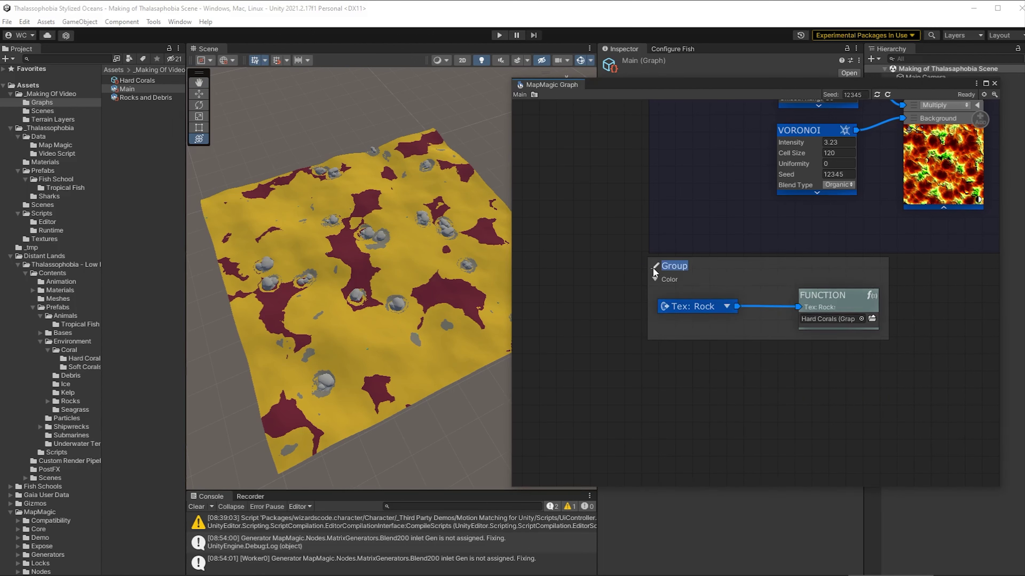
text(Hard)
click(663, 280)
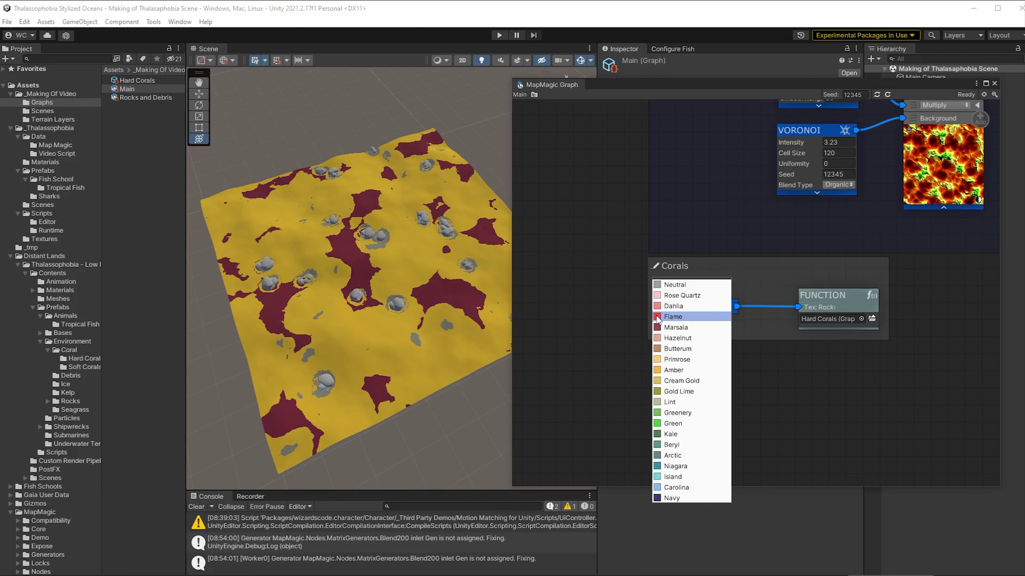
click(686, 314)
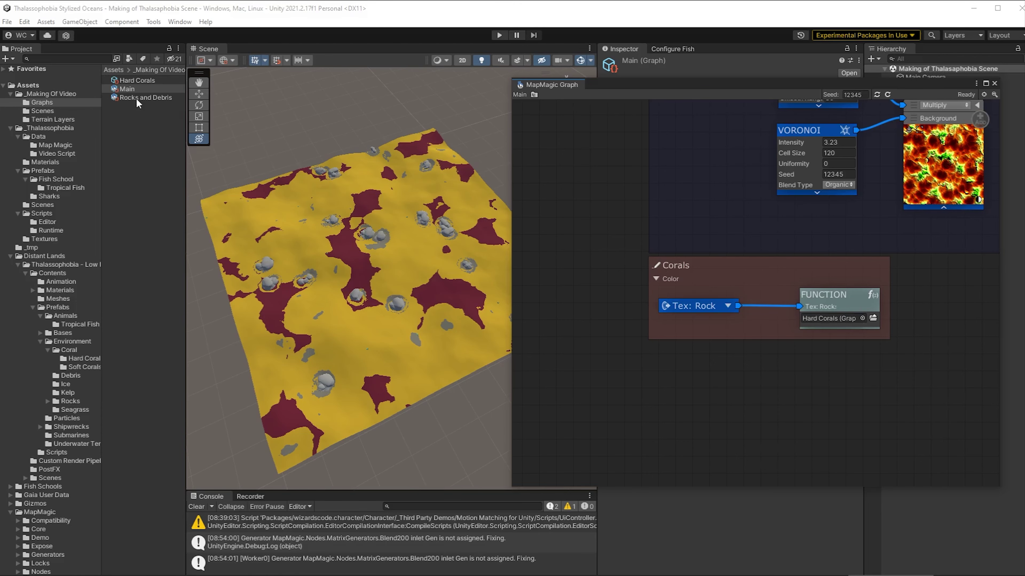
Reopen the Hard Corals graph, show the Scatter preview on the terrain, and inspect a scattered coral up close in the scene.
double_click(133, 83)
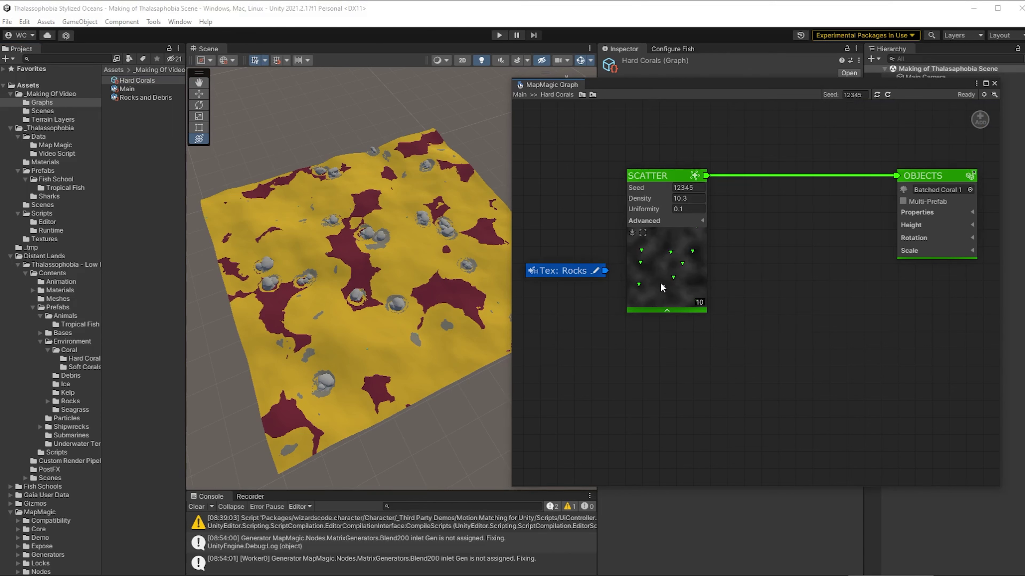
click(631, 233)
right_drag(453, 266, 393, 180)
key(w)
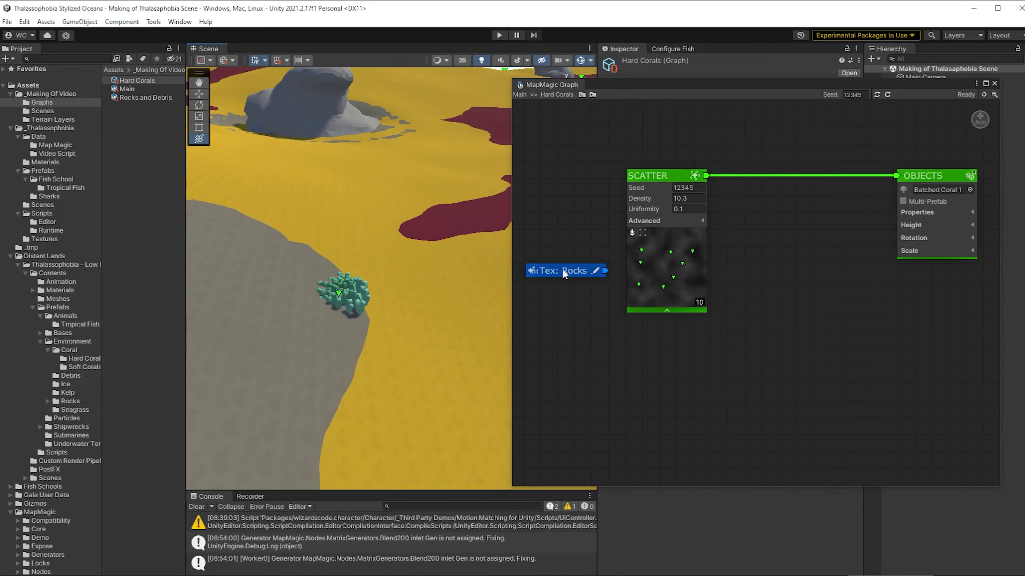
Insert a Mask node between the Scatter and Objects nodes and connect the Tex: Rocks input to its Mask inlet.
drag(563, 272, 584, 356)
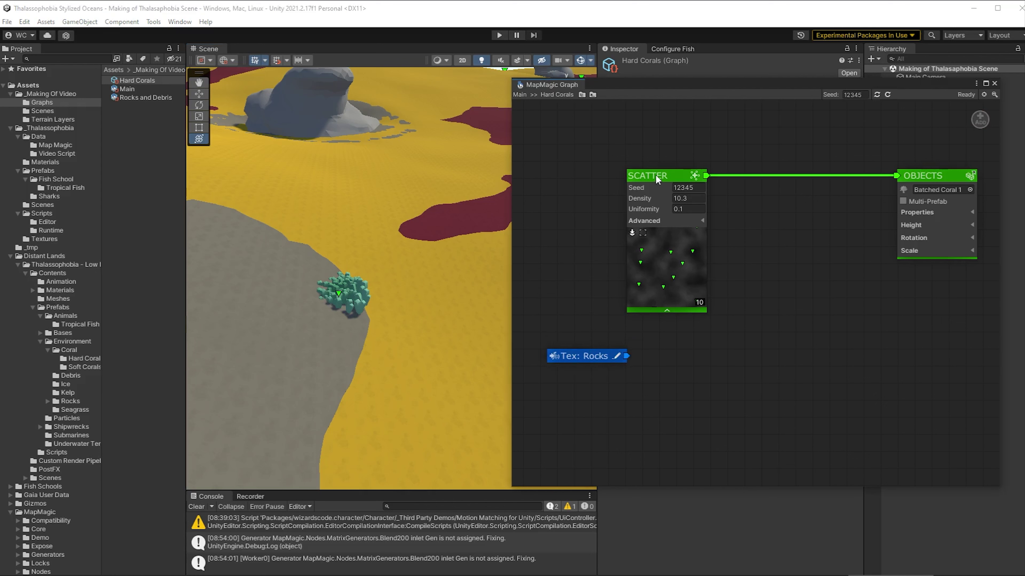
drag(656, 177, 583, 175)
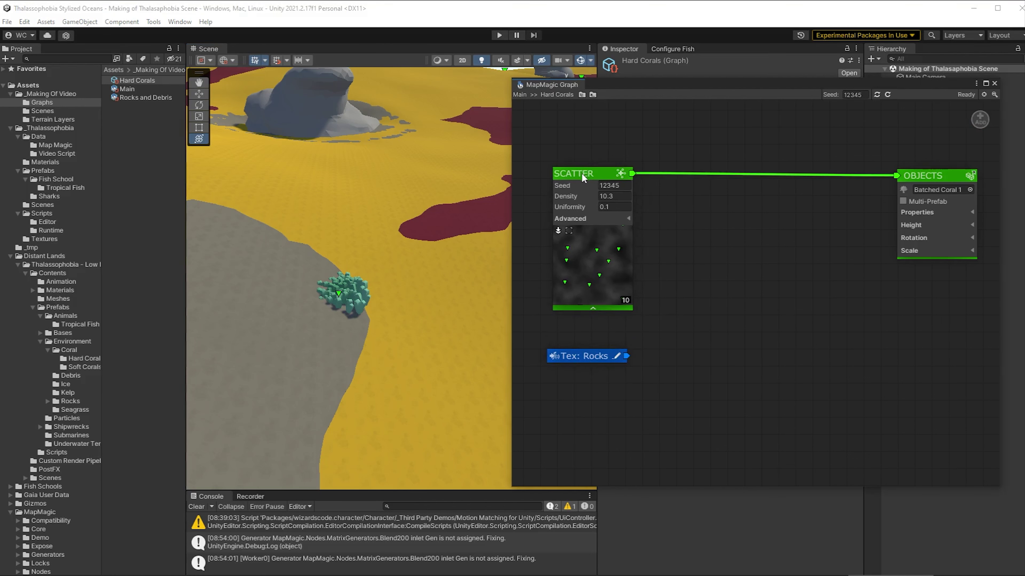
right_click(709, 172)
text(mask)
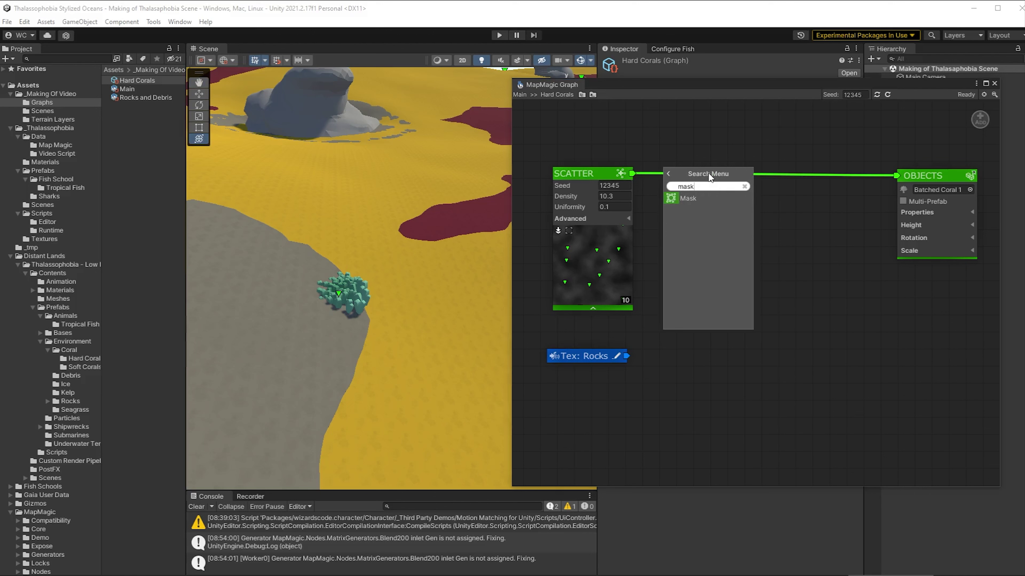
click(699, 200)
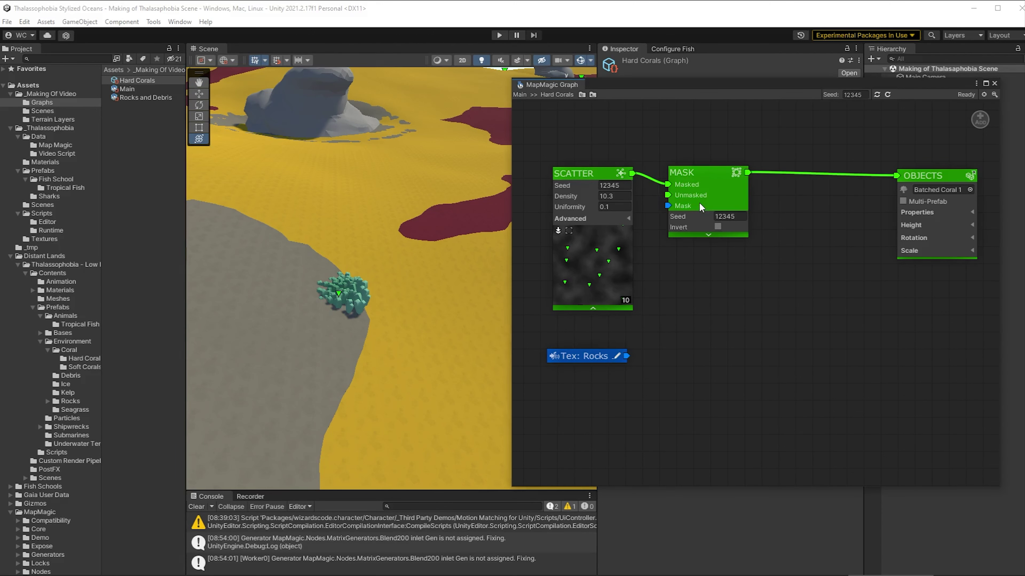
drag(710, 180, 769, 181)
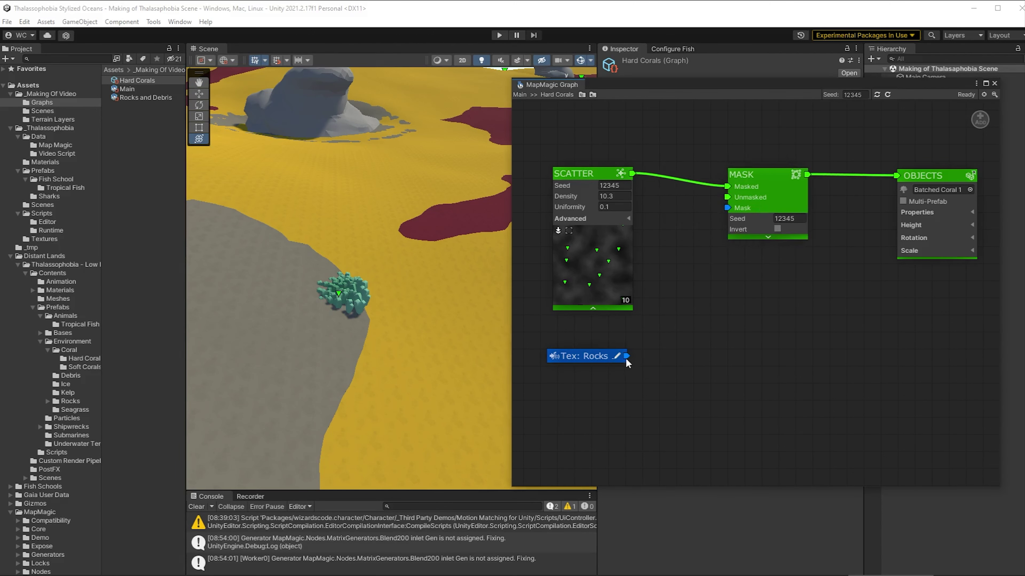
drag(627, 356, 728, 208)
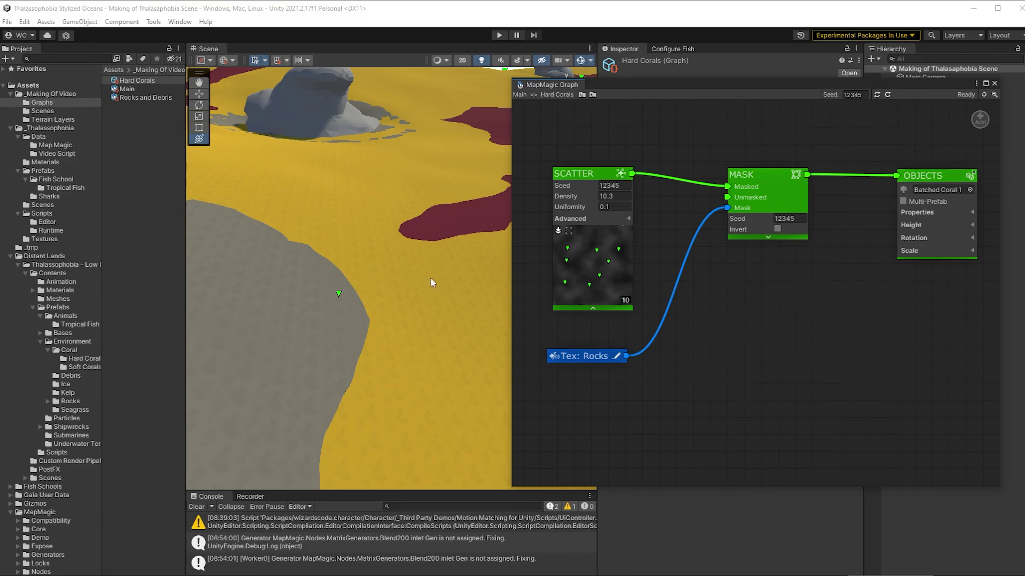
key(s)
right_drag(356, 281, 388, 262)
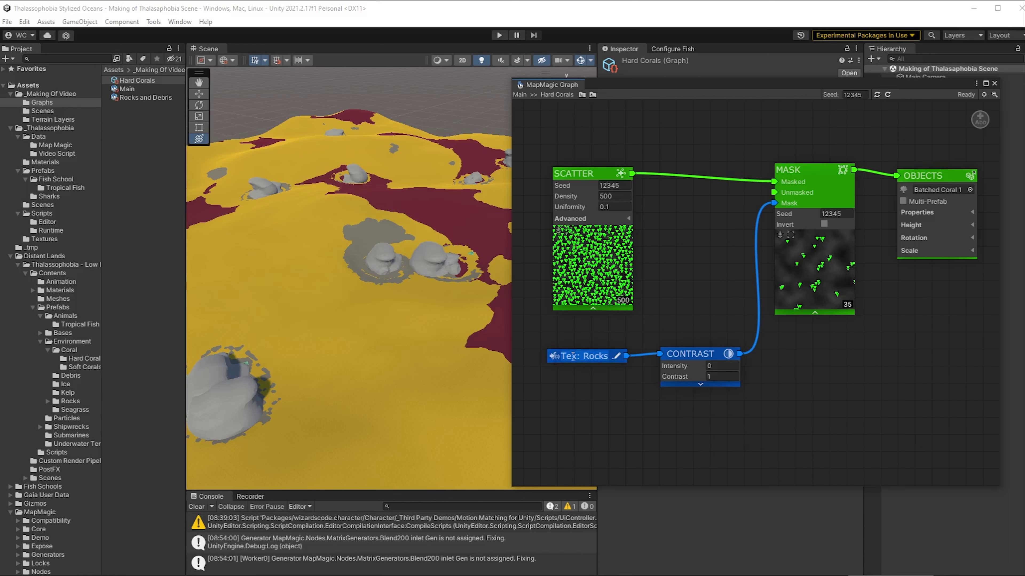
Rename the Tex: Rocks input to "Corals", and in the Main graph feed the Hard Corals function from the coral texture portal.
click(583, 356)
text(Corals)
click(126, 89)
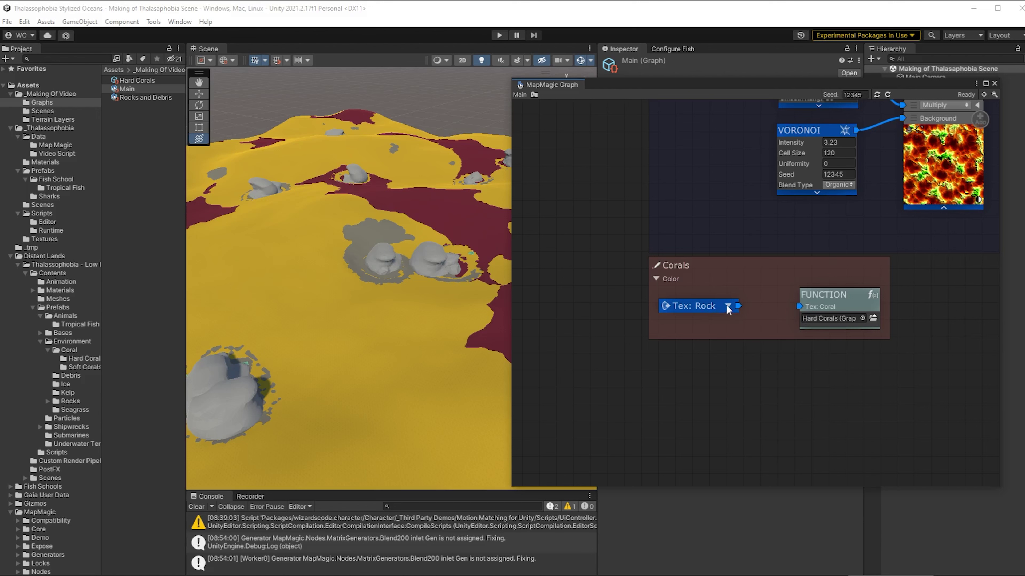
click(727, 308)
click(738, 331)
drag(738, 306, 799, 306)
double_click(137, 80)
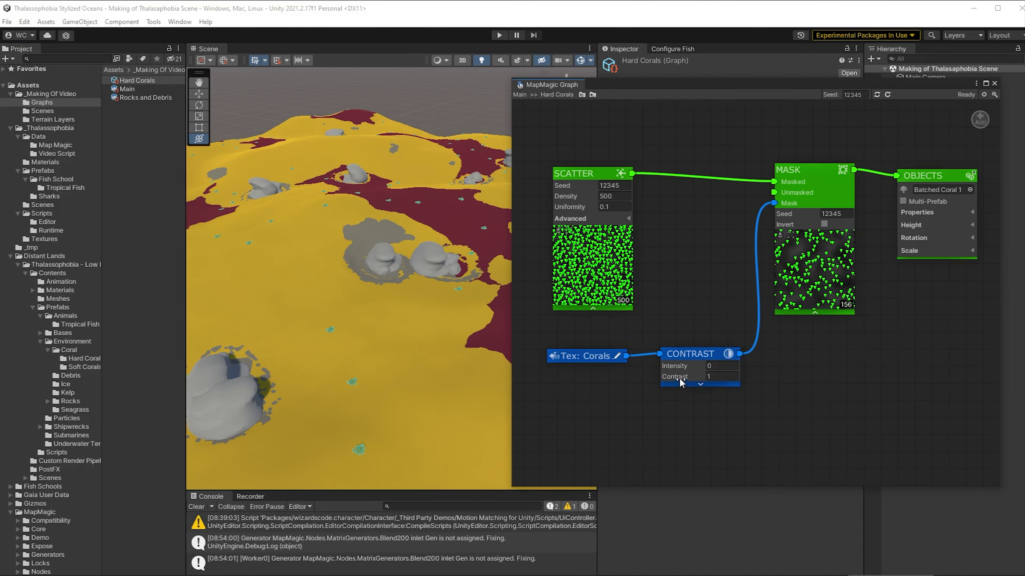
Preview the Contrast node on the terrain and raise its Contrast to 3.12.
click(700, 385)
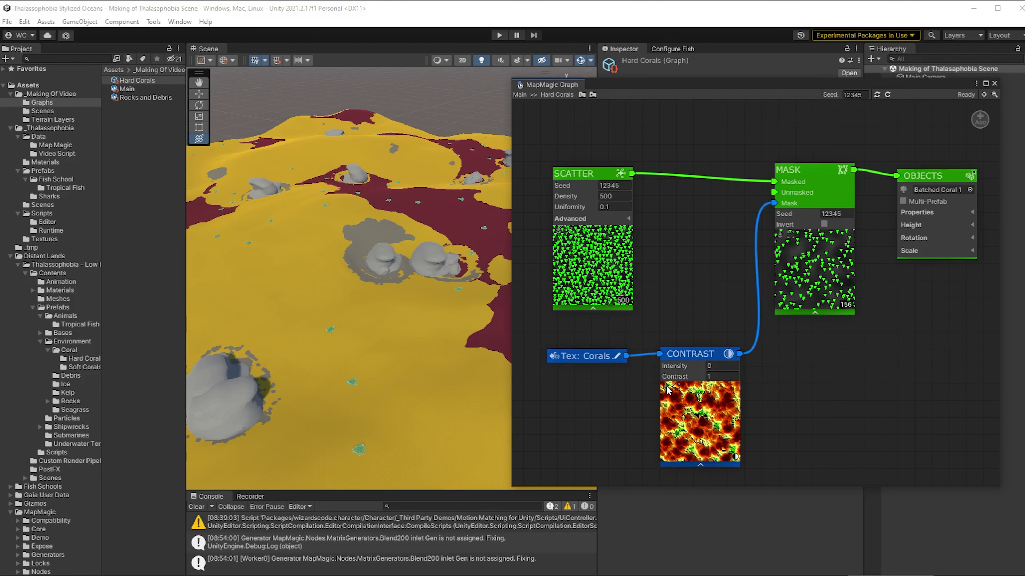
click(666, 387)
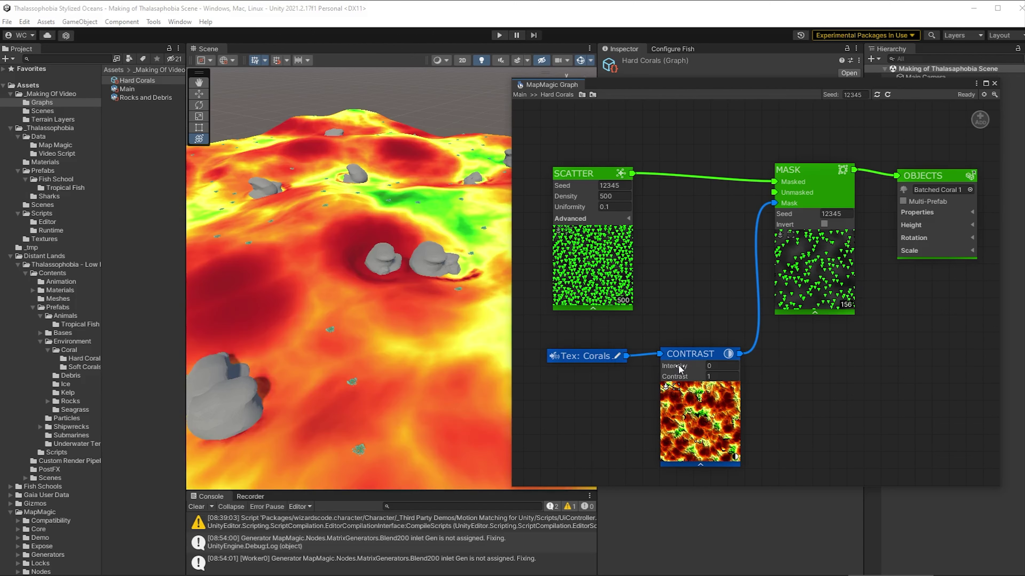
drag(679, 366, 817, 385)
mouse_move(834, 381)
mouse_down()
mouse_move(866, 381)
mouse_move(851, 379)
mouse_up()
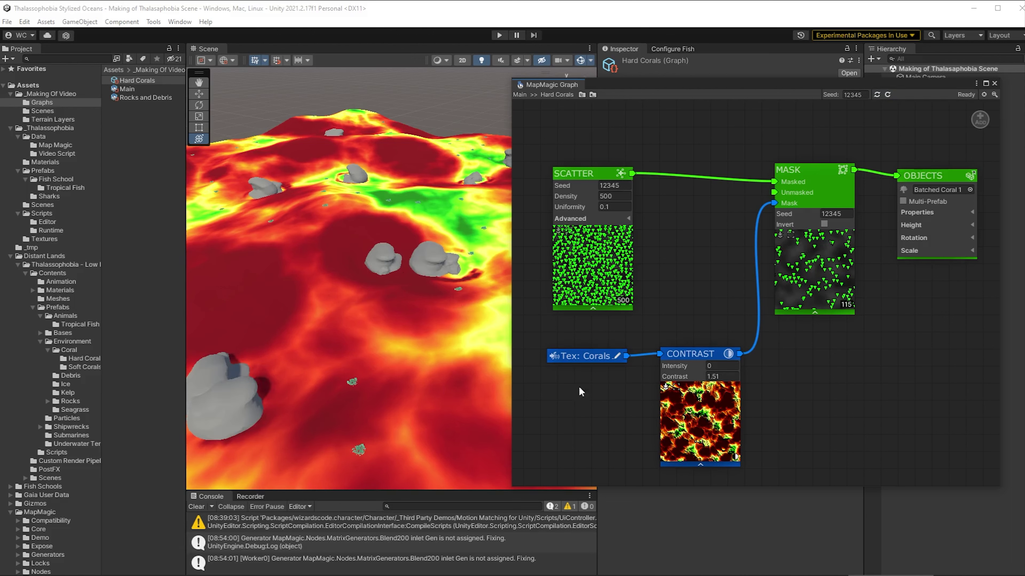
drag(671, 376, 880, 371)
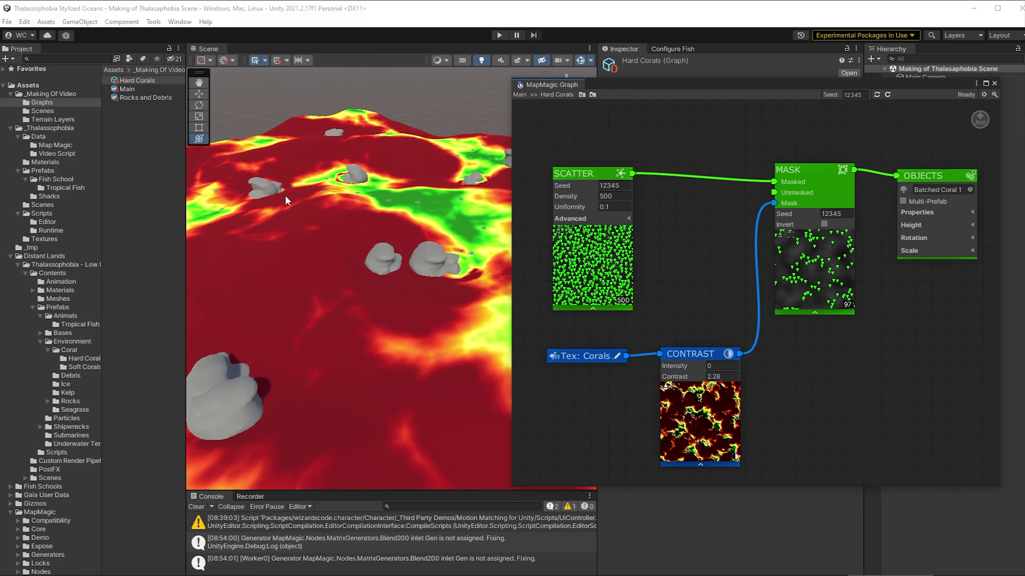
right_drag(245, 223, 72, 245)
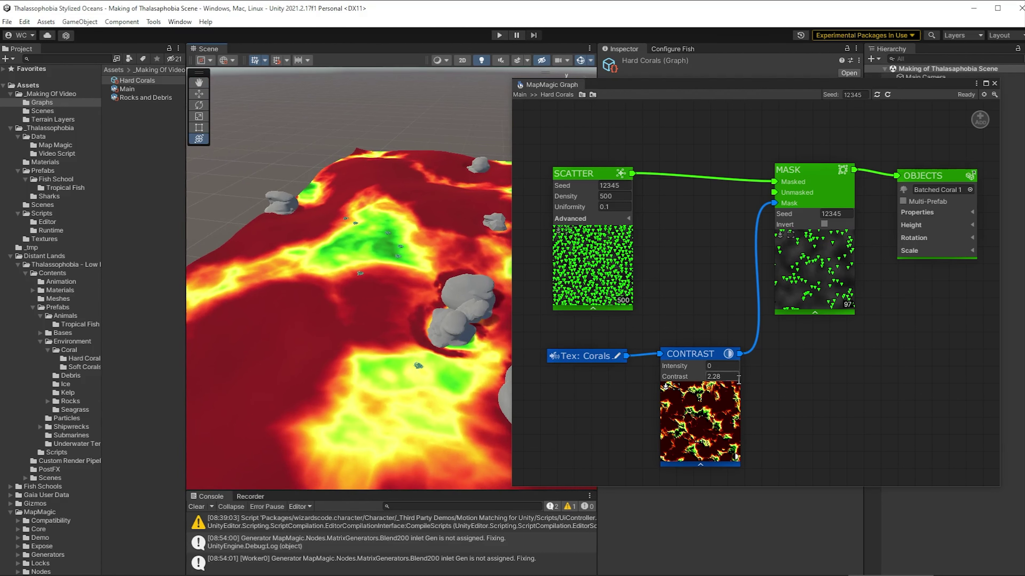
drag(678, 378, 754, 379)
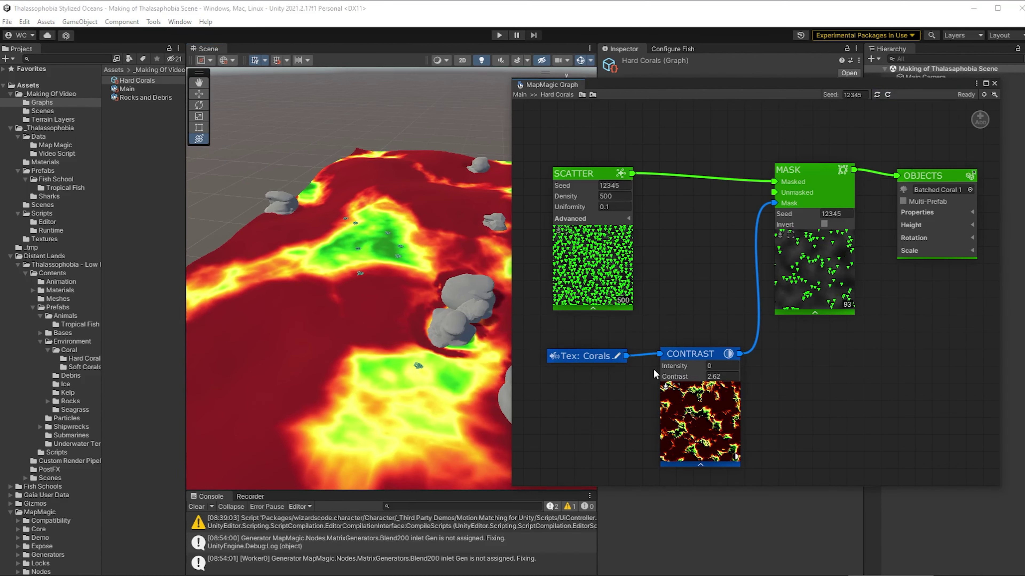
drag(662, 376, 769, 380)
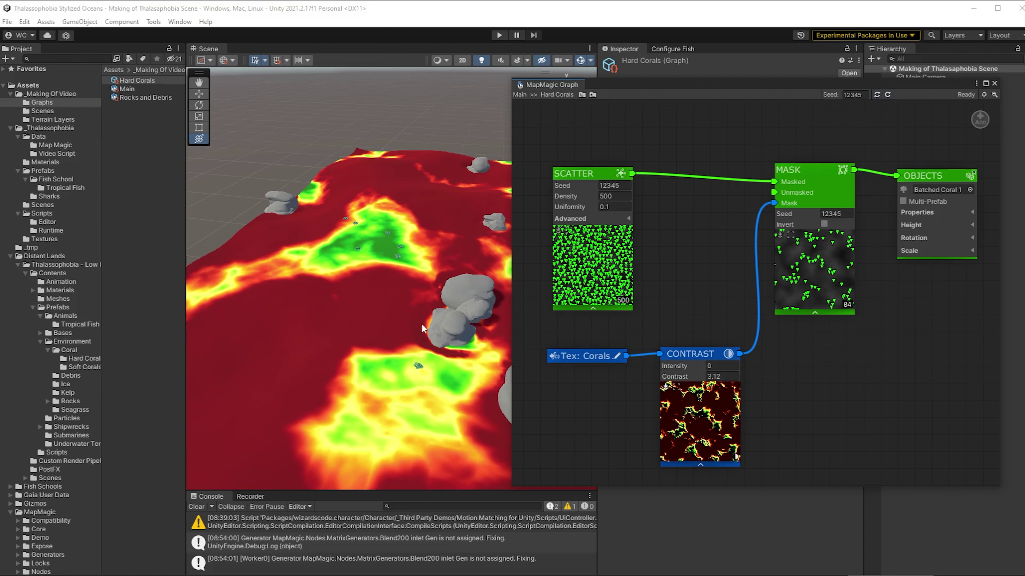
right_drag(423, 326, 603, 304)
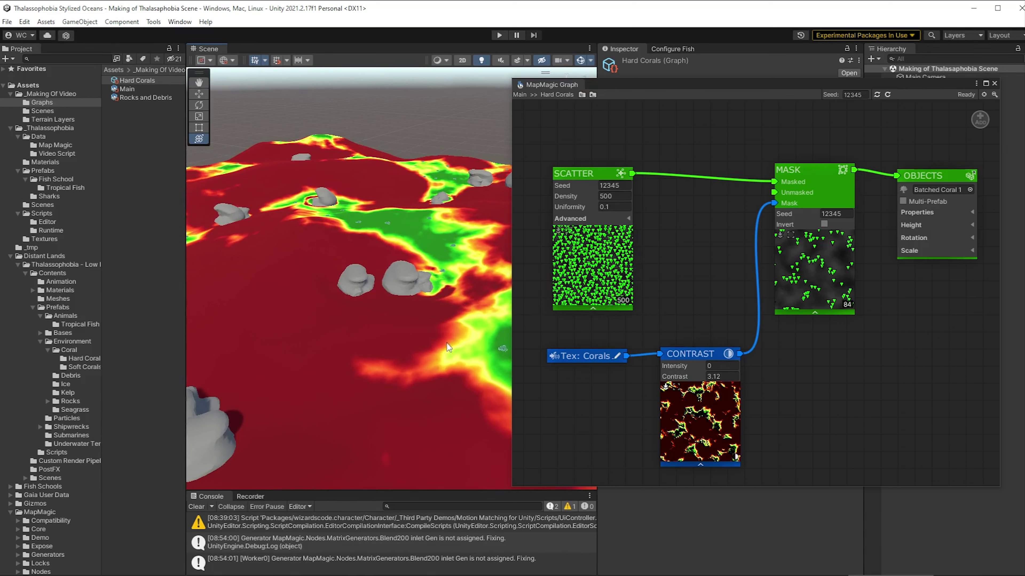
Collapse the previews of the Contrast, Mask and Scatter nodes.
click(700, 464)
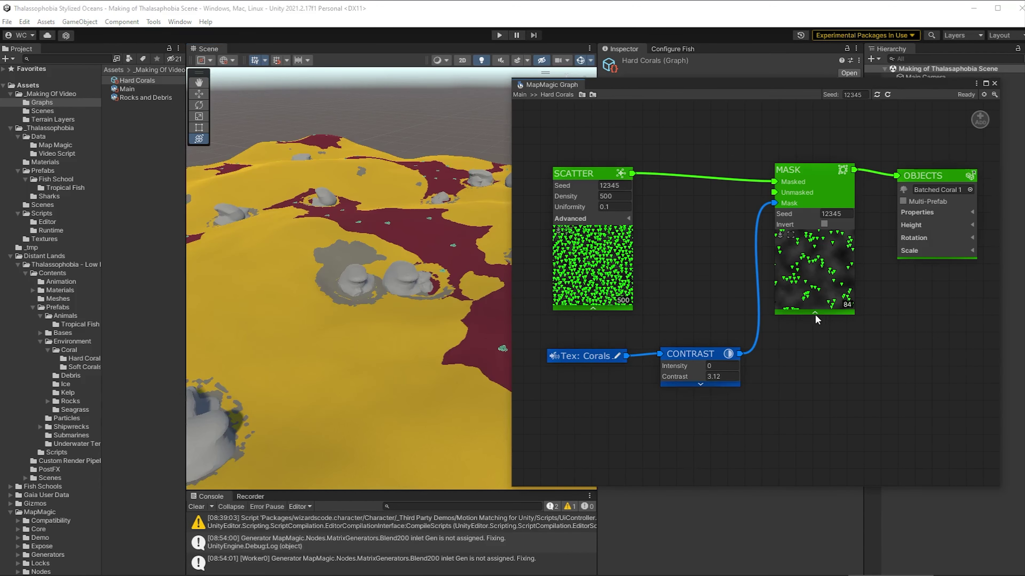
click(814, 313)
click(592, 308)
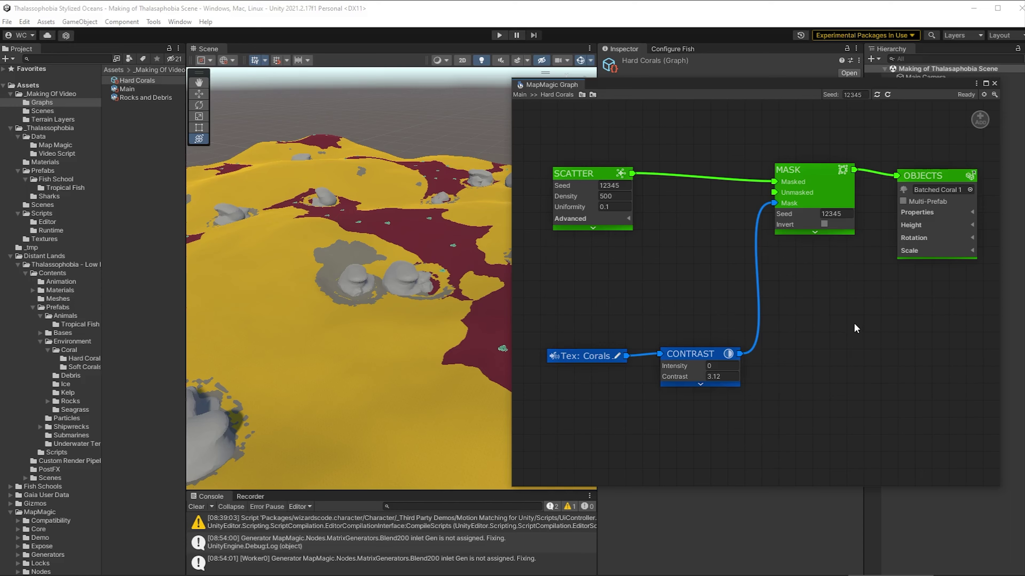
Add a Split node with three object layers after the Mask node and connect its first layer to the Batched Coral 1 Objects node.
middle_drag(854, 323, 653, 346)
drag(729, 206, 911, 201)
right_click(731, 199)
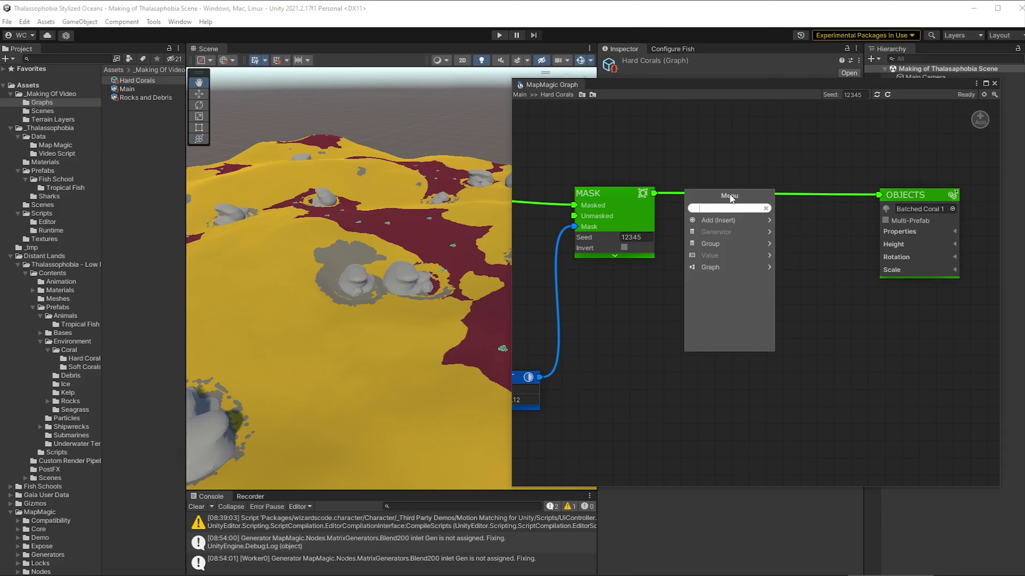
text(split)
click(696, 223)
drag(729, 197, 759, 294)
click(794, 325)
click(794, 324)
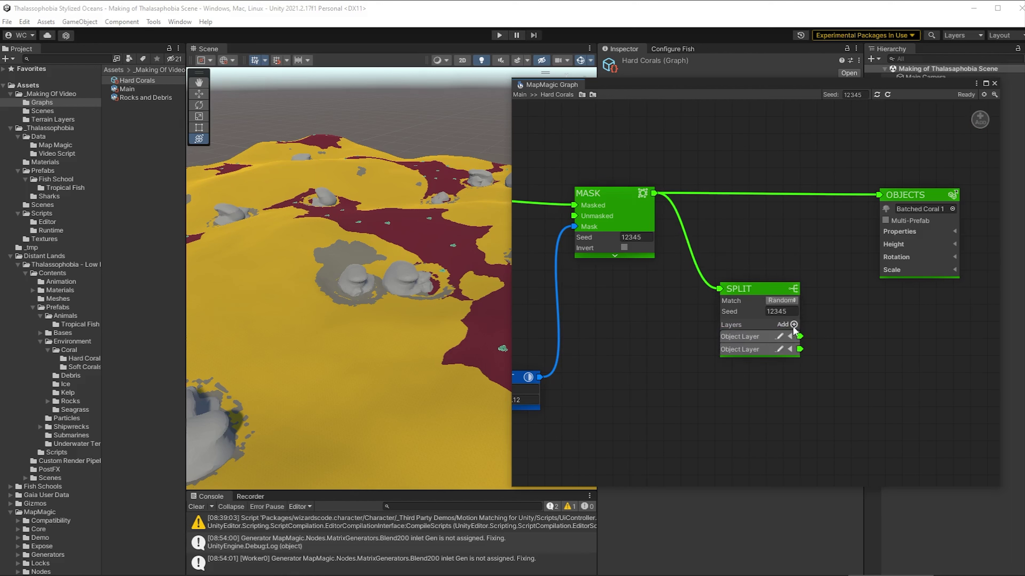
click(793, 324)
drag(800, 337, 878, 195)
Add a second Objects node using the Batched Coral 2 prefab and connect the Split node's second layer to it.
right_click(882, 347)
text(object)
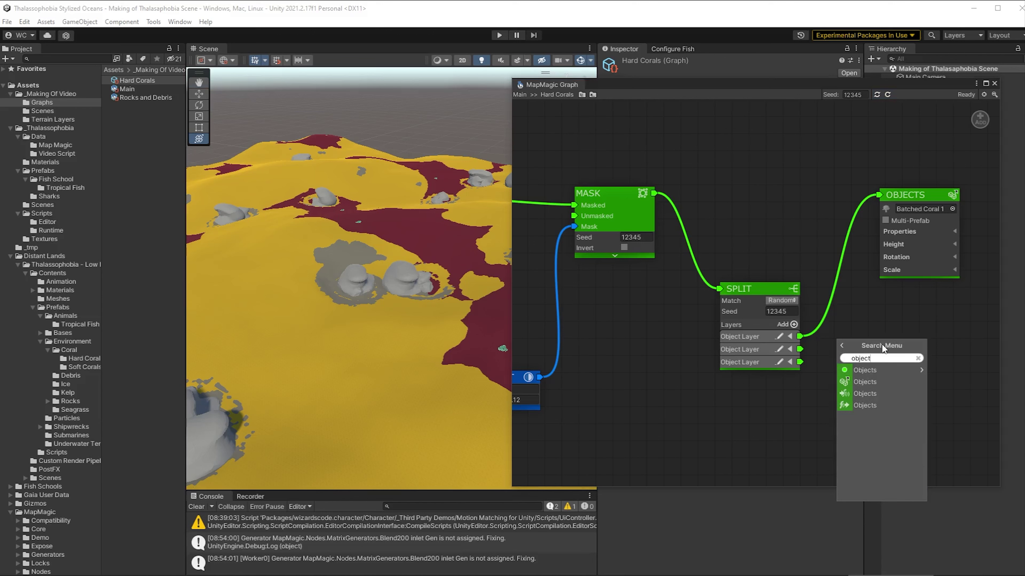
click(881, 384)
drag(879, 384, 924, 356)
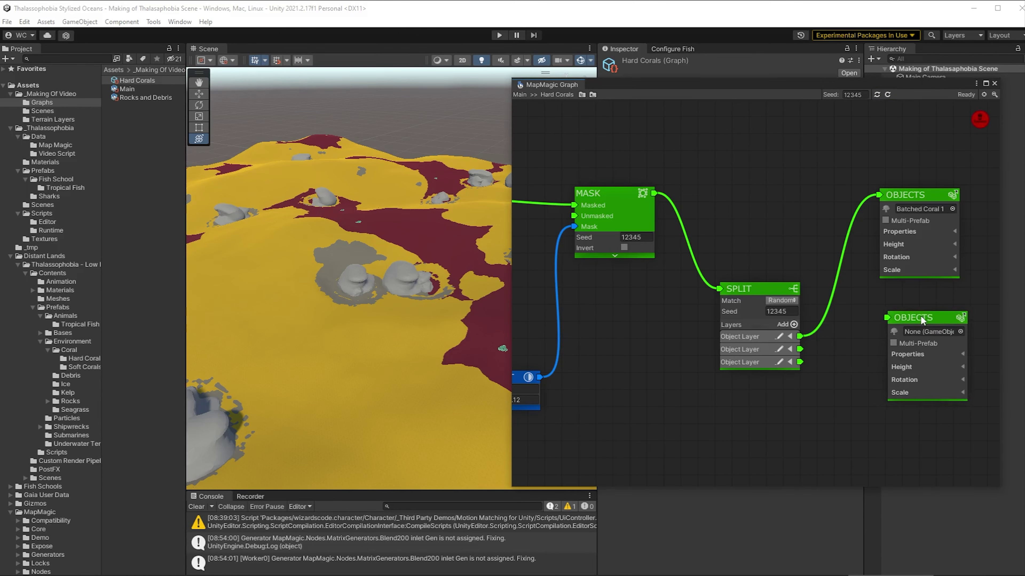
click(921, 333)
text(batch)
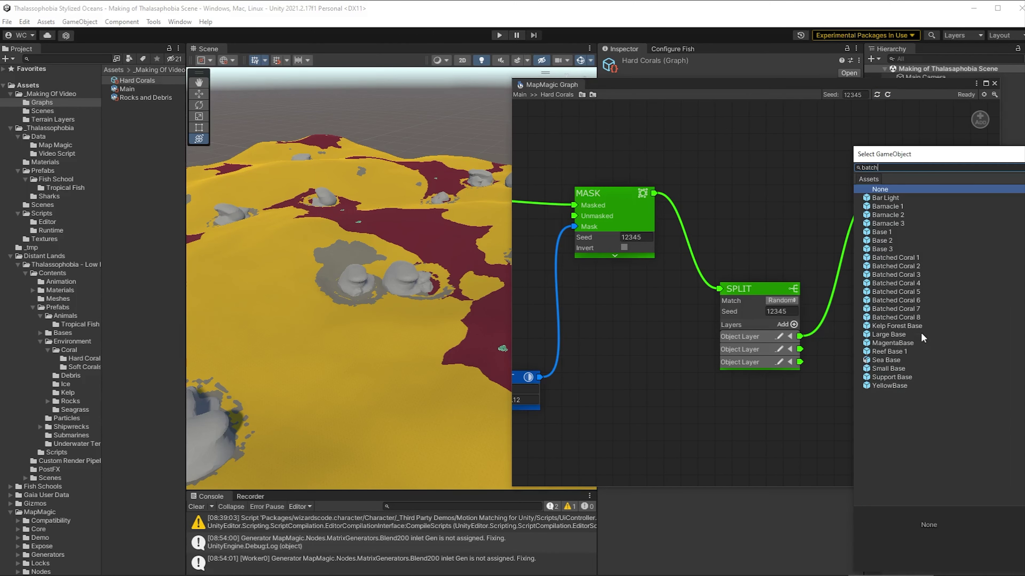
double_click(906, 206)
drag(800, 349, 912, 296)
Add a third Objects node using the Batched Coral 3 prefab and connect the Split node's third layer to it.
right_click(893, 414)
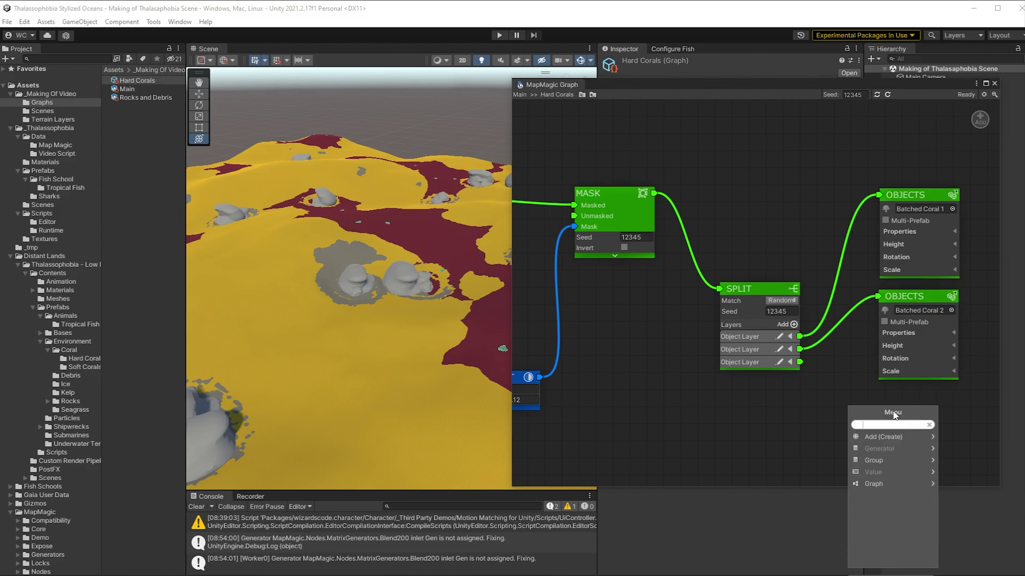
text(object)
click(883, 446)
drag(883, 408, 914, 406)
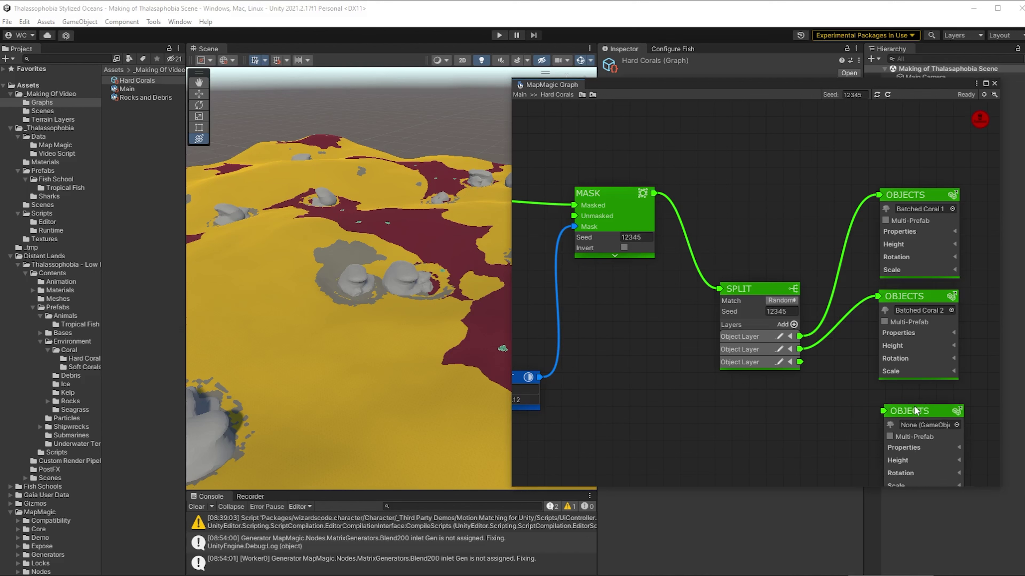
drag(800, 362, 883, 411)
click(909, 422)
text(b)
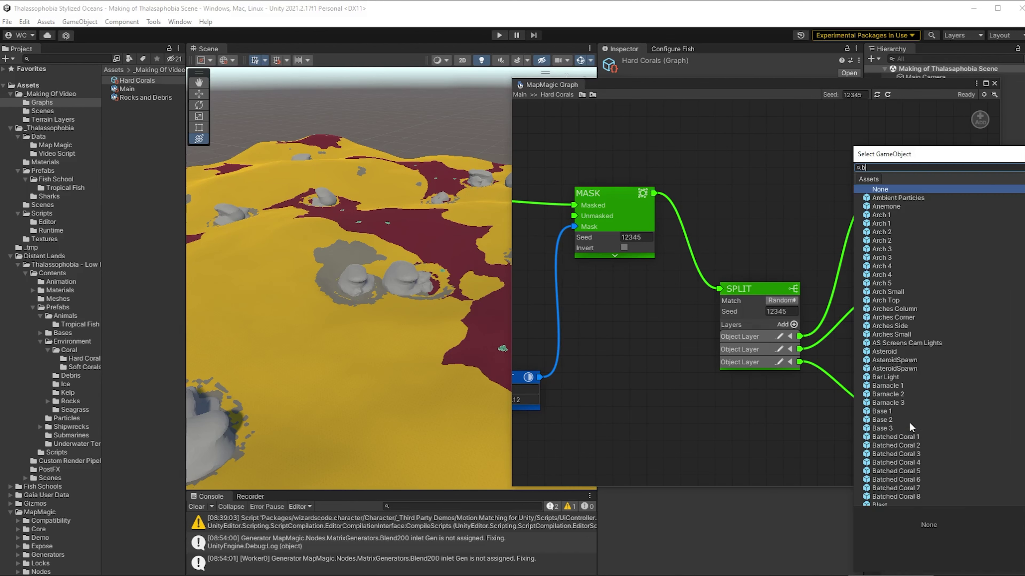
text(atched 3)
click(900, 199)
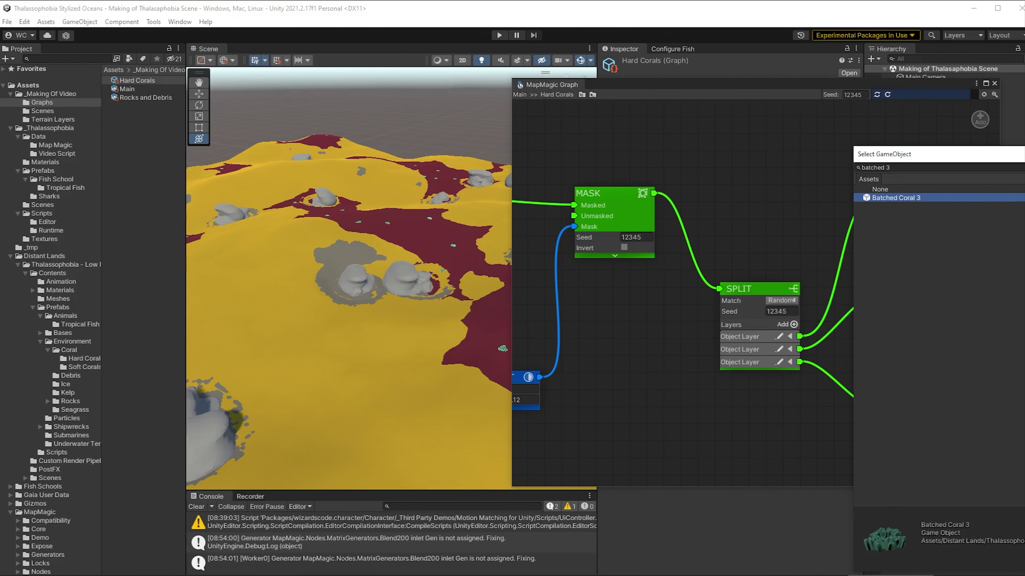
key(Return)
drag(919, 409, 922, 402)
Insert an Adjust node between the Mask and Split nodes and space out the Adjust, Split and Objects nodes.
drag(758, 286, 778, 271)
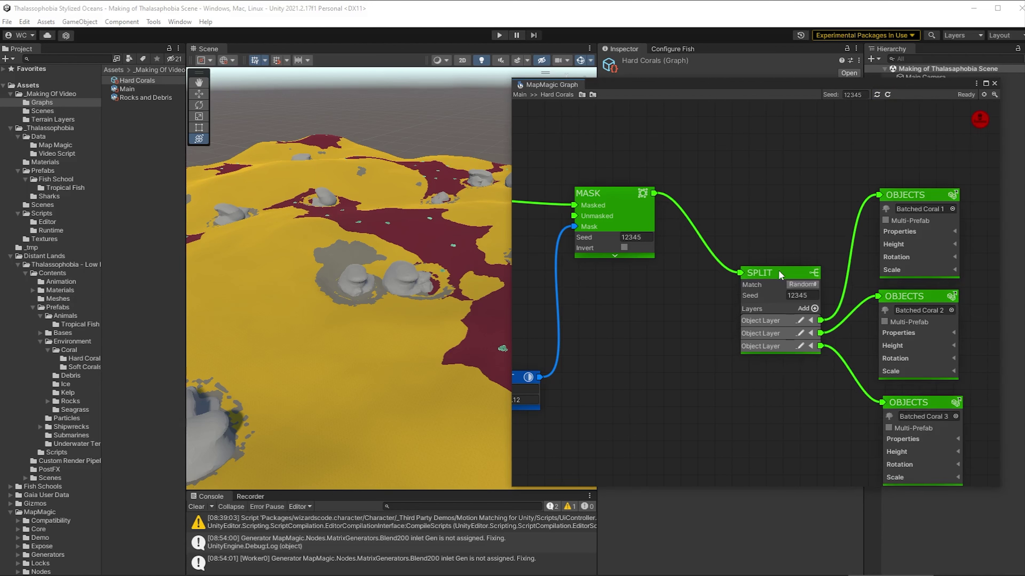
right_click(693, 234)
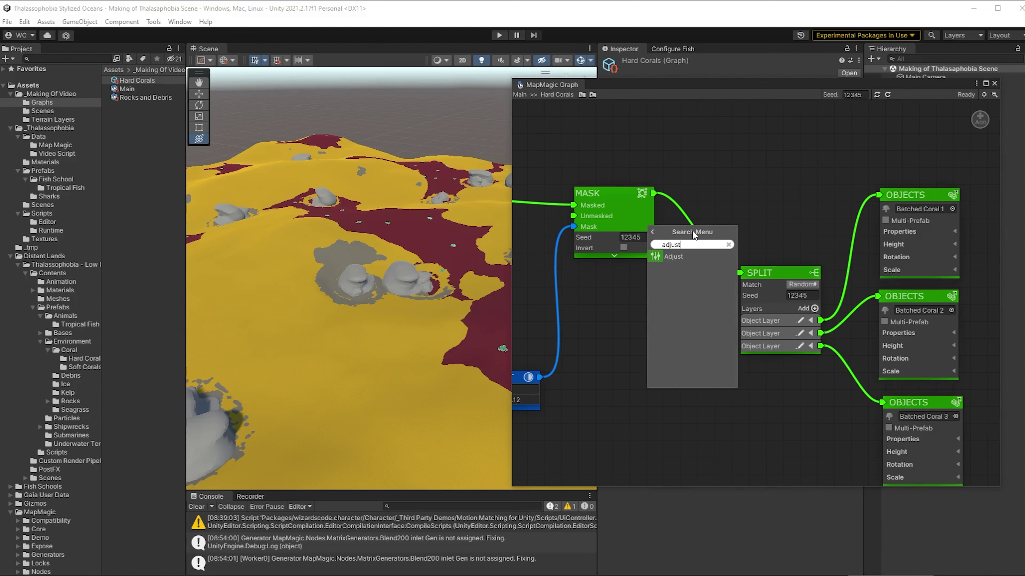
click(691, 230)
drag(778, 273, 801, 270)
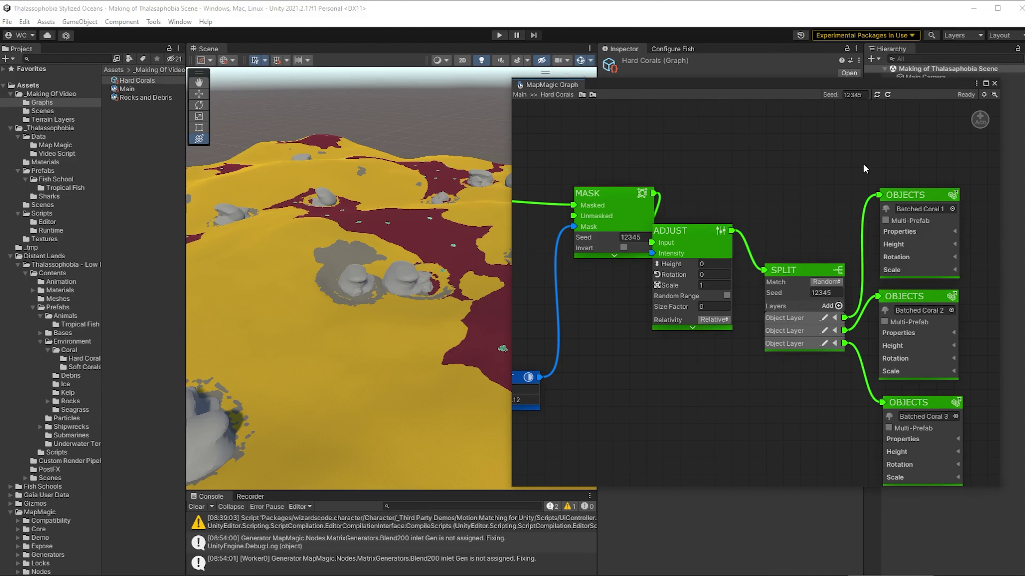
drag(865, 137, 978, 447)
drag(918, 192, 1002, 188)
drag(896, 407, 983, 404)
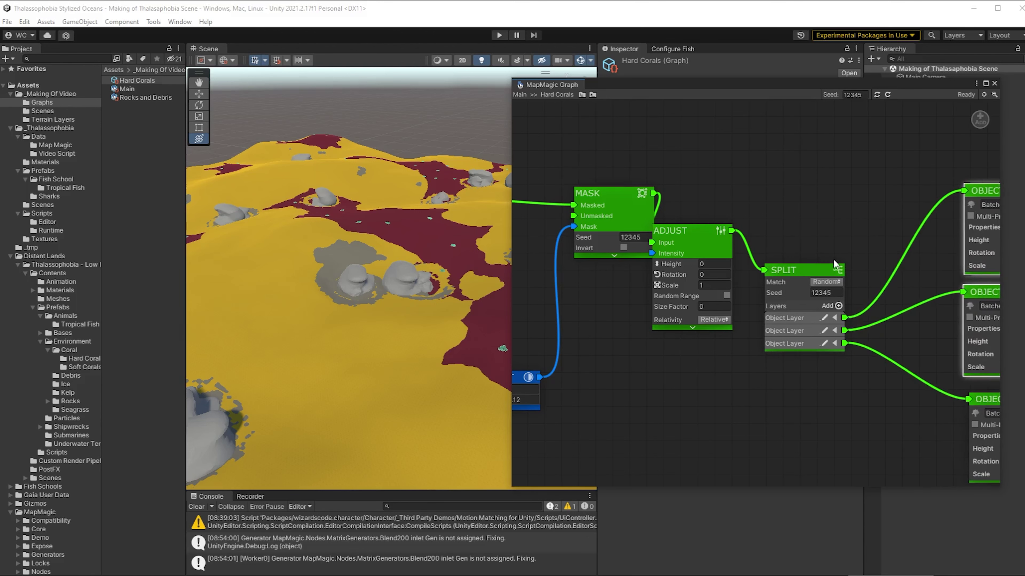
drag(834, 265, 900, 261)
drag(684, 230, 743, 225)
Enable Random Range on the Adjust node, with rotation from 0 to 360 and scale from 0.6 to 1.5.
click(786, 291)
click(773, 269)
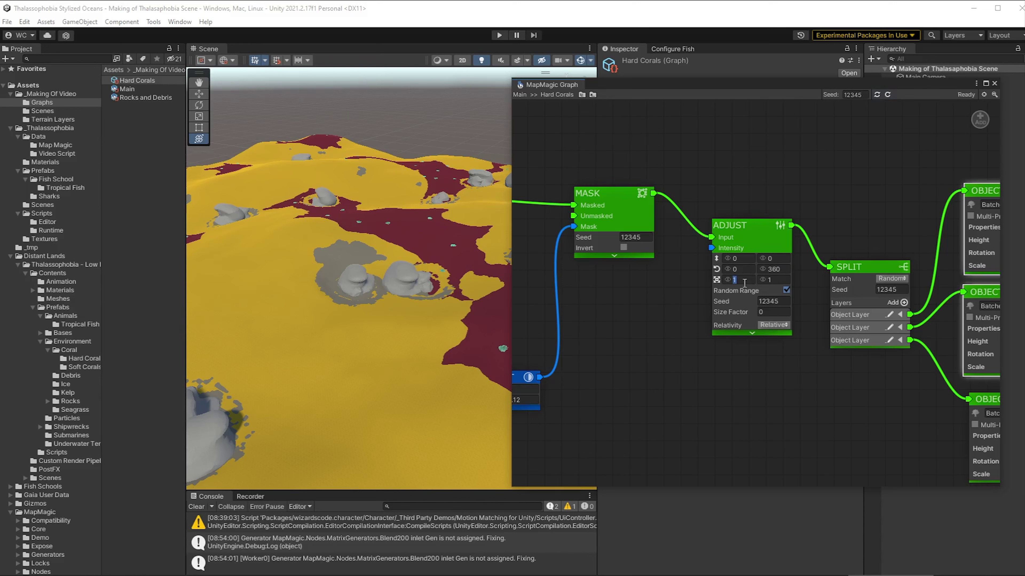
click(769, 281)
key(Return)
right_drag(390, 344, 190, 331)
Open the Blobby Coral 1 prefab from the Hard Coral prefabs folder to inspect its shape.
click(41, 316)
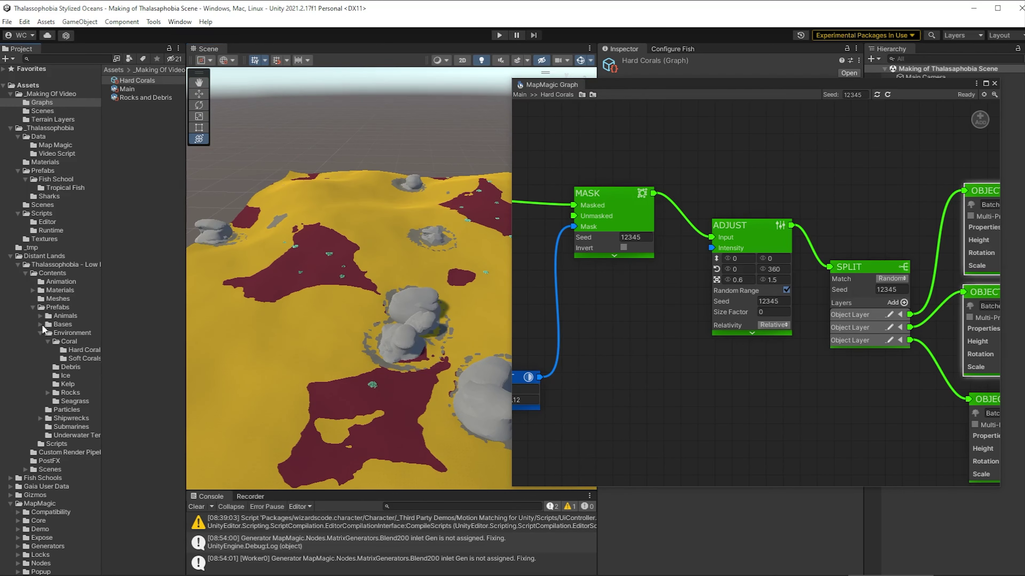
click(76, 351)
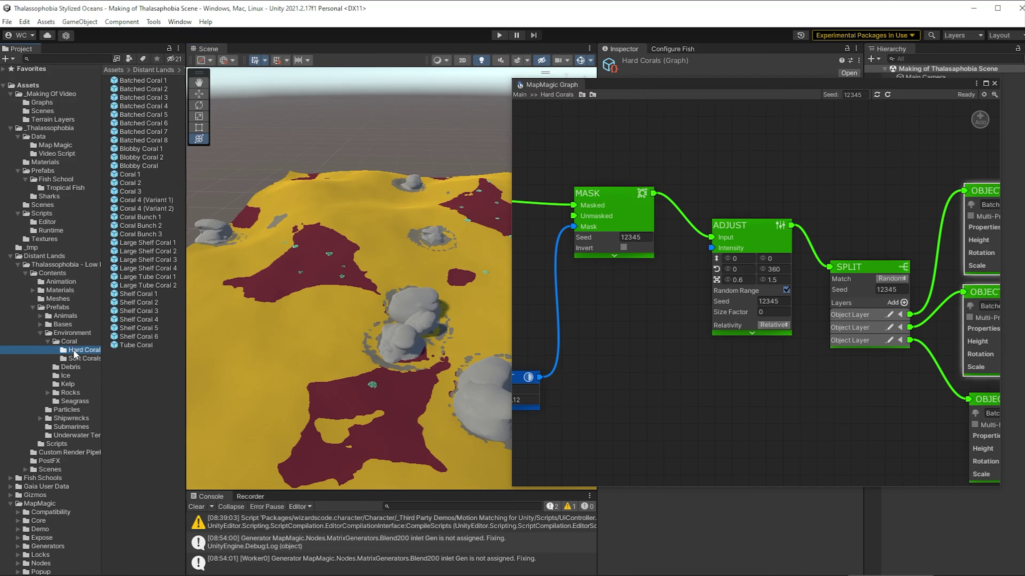
double_click(139, 151)
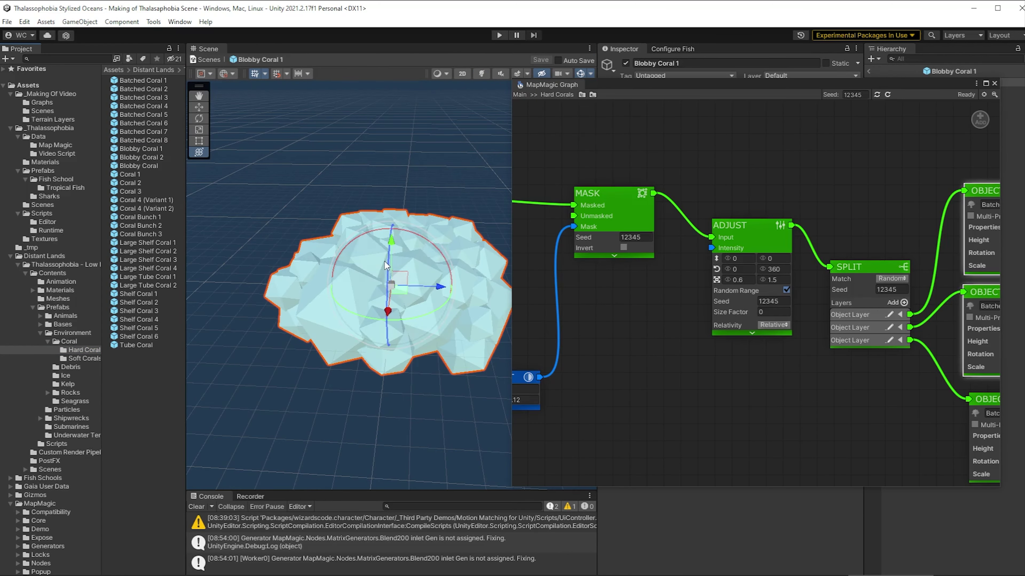
Move the Scatter node closer to Mask, group the coral chain's nodes, and name the group Batched.
scroll(685, 348, down, 5)
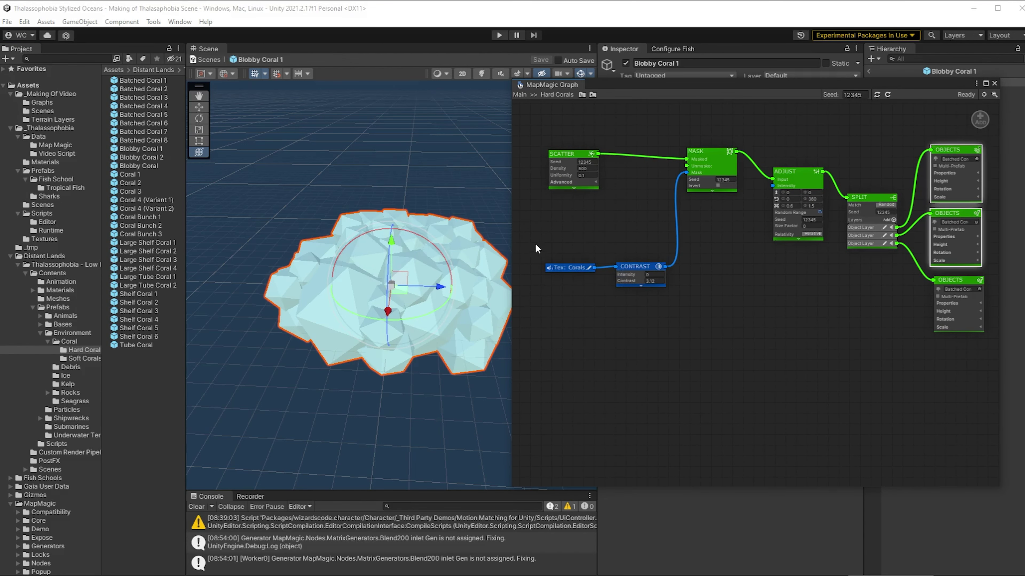
drag(561, 152, 622, 148)
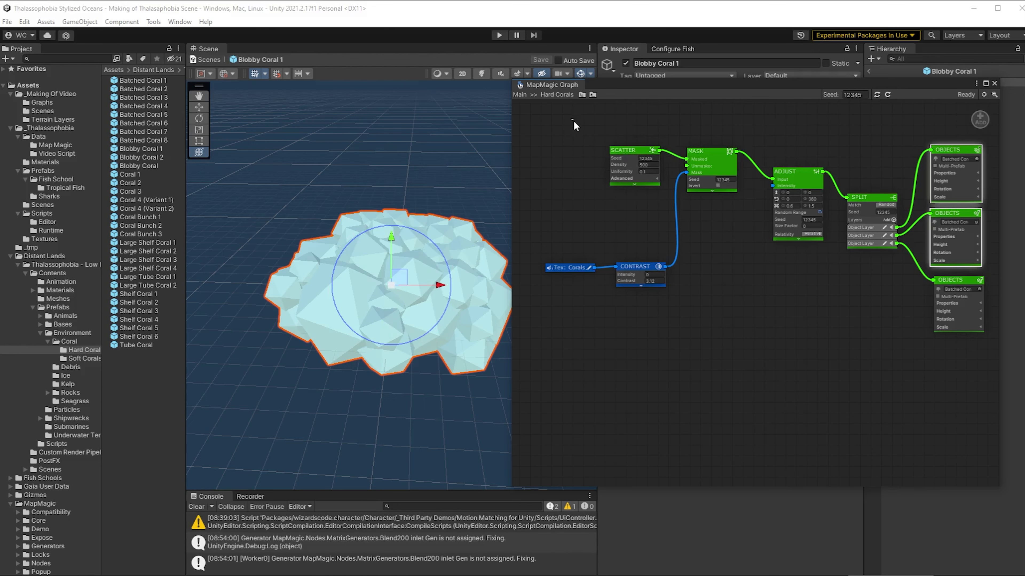
drag(573, 120, 1000, 376)
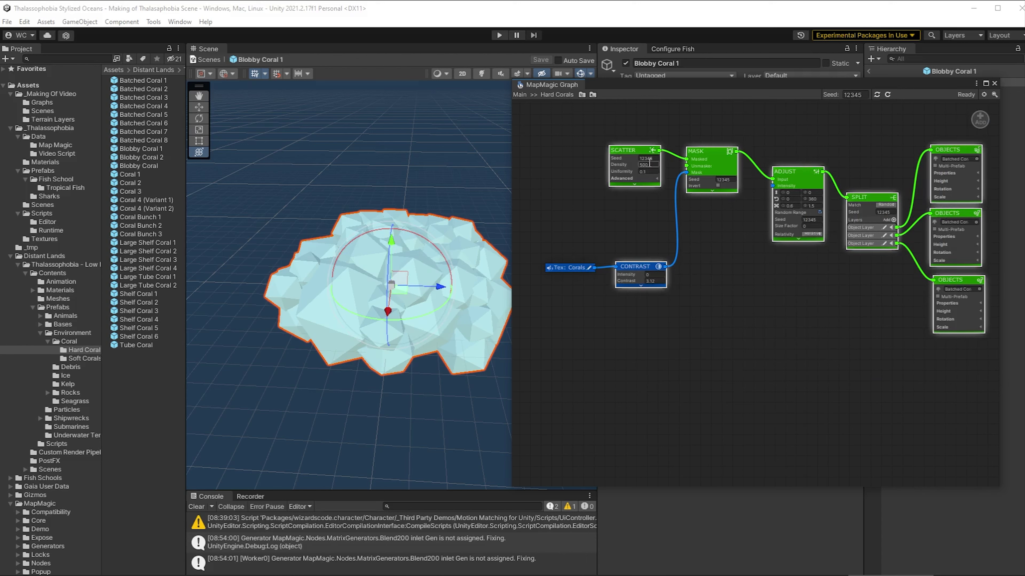
right_click(639, 160)
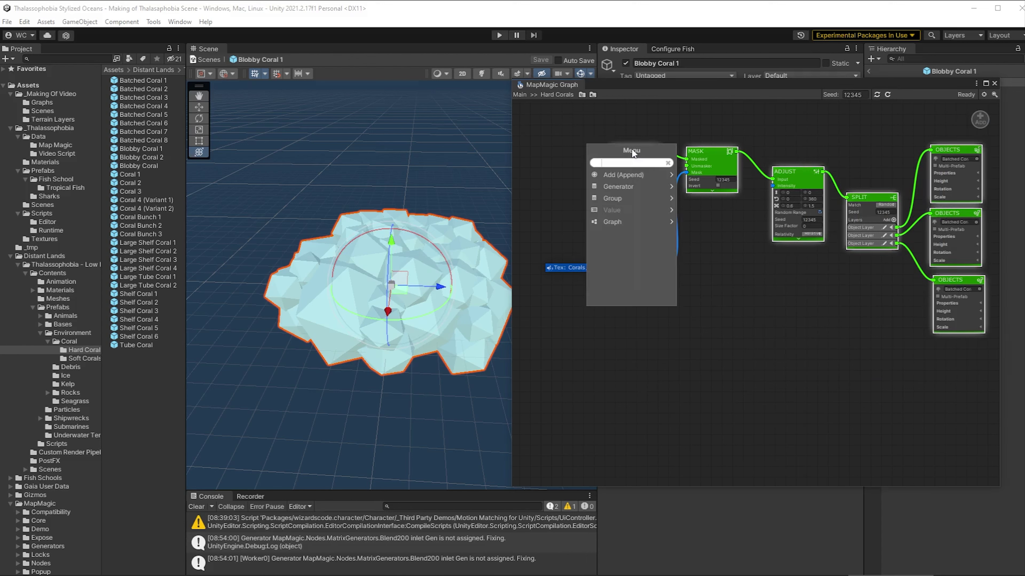
click(637, 198)
click(643, 196)
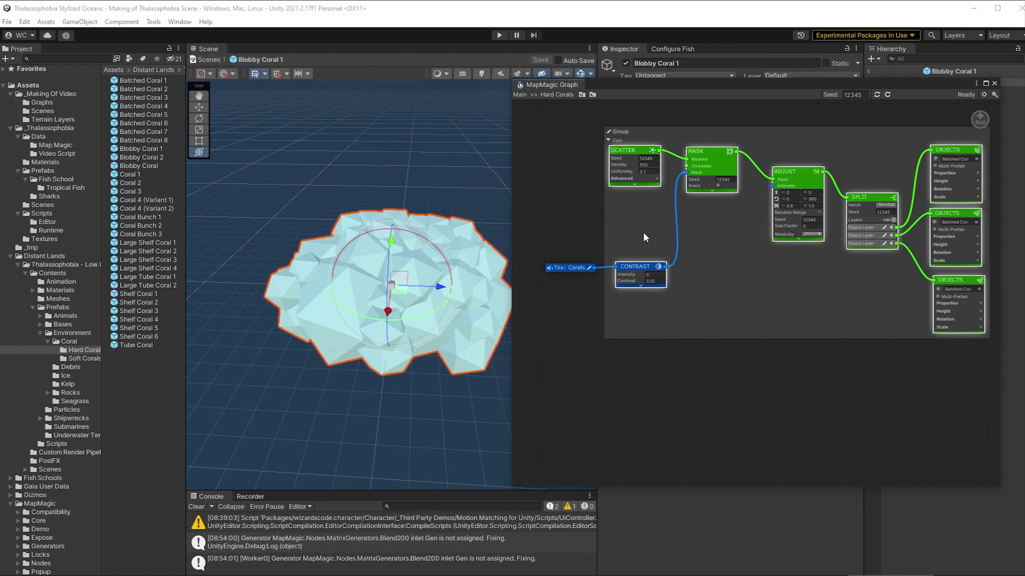
click(608, 131)
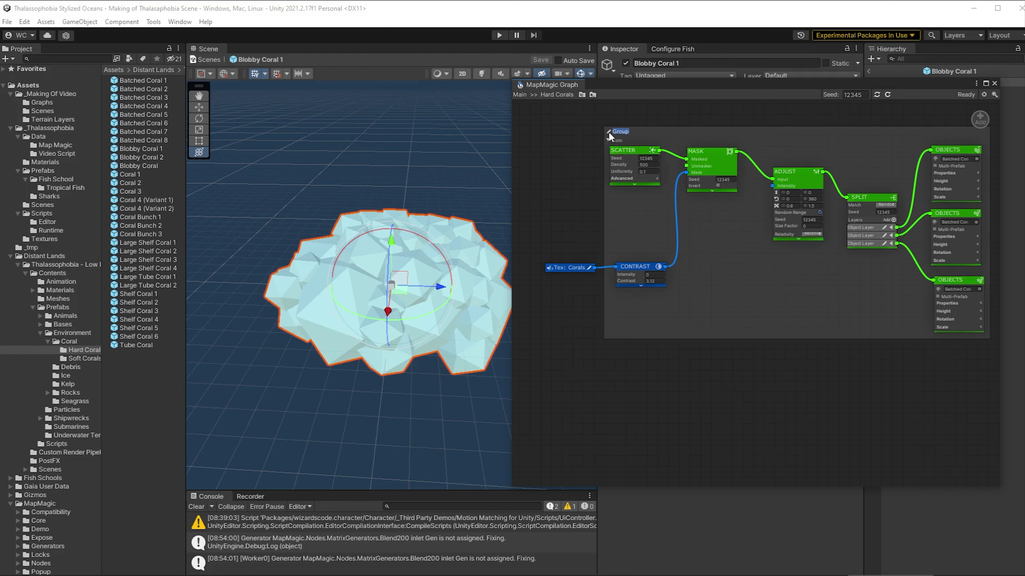
text(Batched)
scroll(608, 131, up, 3)
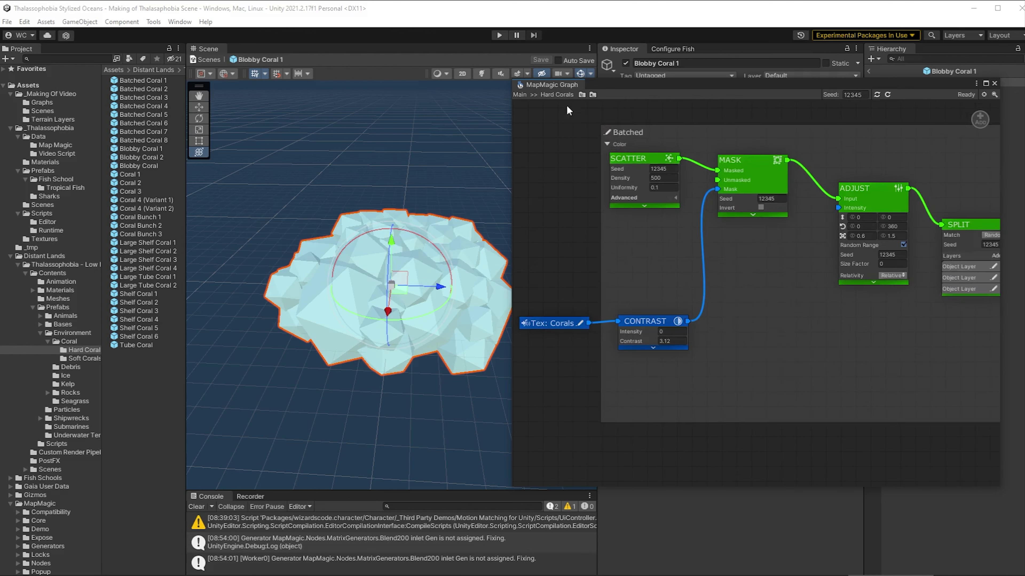
Move the Contrast node aside, add a second Scatter and Mask chain below the Batched group, and feed Contrast into the new Mask.
drag(651, 324, 525, 389)
scroll(591, 427, down, 4)
middle_drag(694, 446, 713, 345)
right_click(640, 361)
text(scatter)
key(Return)
drag(640, 362, 709, 350)
right_click(692, 372)
text(mask)
key(Return)
drag(666, 349, 688, 355)
drag(611, 288, 809, 371)
Append an Adjust node to the new Mask and set its scale range from 0.6 to 1.5.
right_click(770, 365)
text(adjust)
click(745, 391)
text(0.6)
key(Tab)
text(1.5)
Append a Split node after the new Adjust node and place two Objects nodes beside it.
right_click(820, 373)
text(split)
key(Return)
right_click(879, 371)
text(o)
click(871, 397)
right_click(869, 426)
click(865, 291)
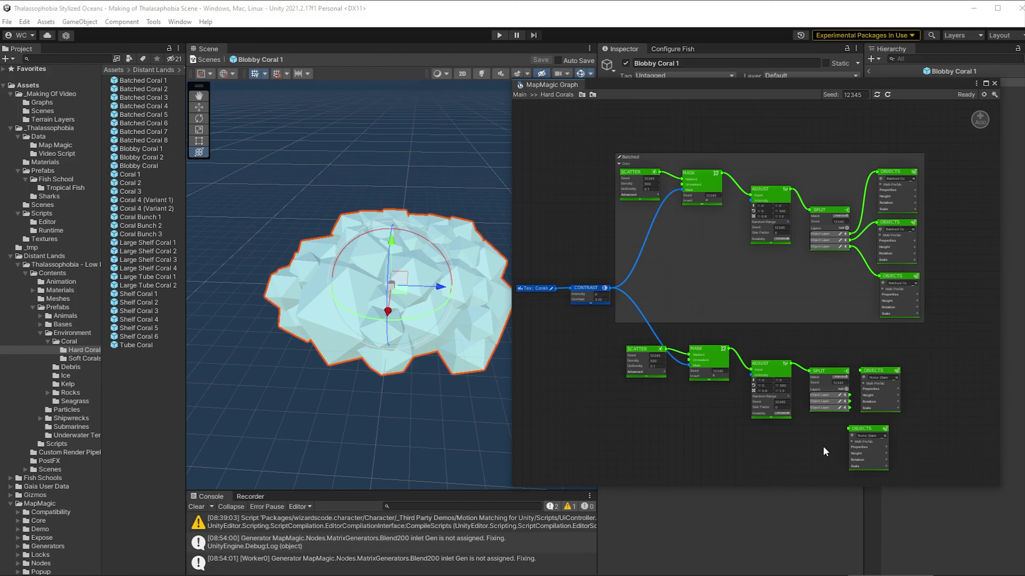
Add a third Objects node, align the Objects nodes, and connect the Split node's three layers to the Blobby Coral Objects nodes.
middle_drag(823, 451, 821, 341)
right_click(849, 411)
drag(857, 321, 872, 316)
drag(850, 412, 880, 372)
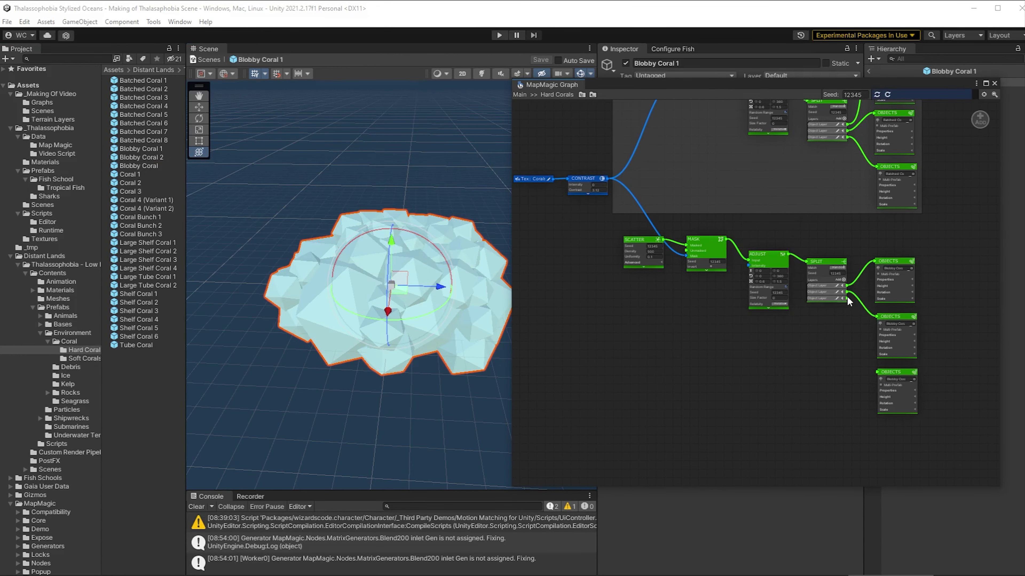
drag(848, 298, 877, 373)
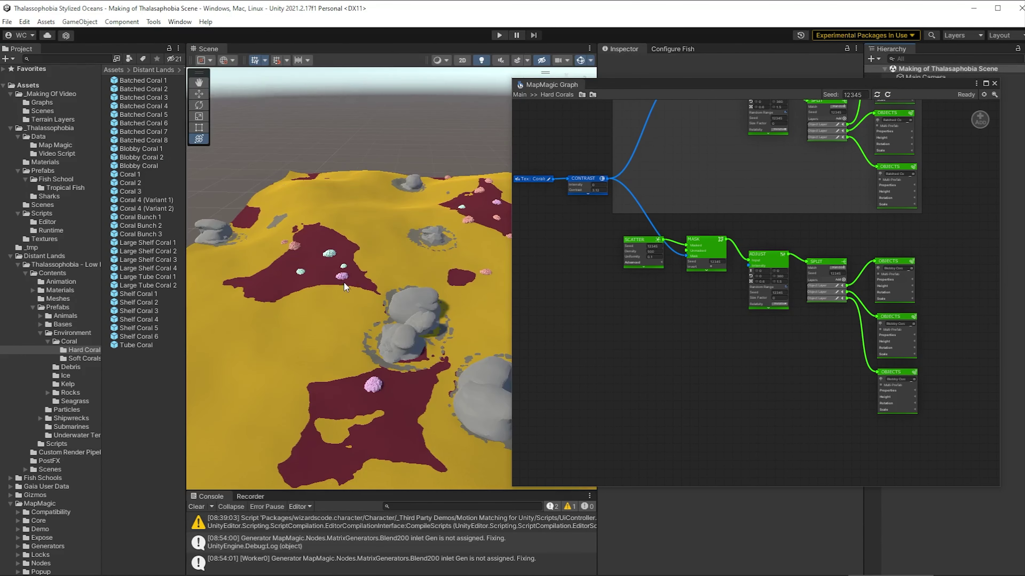
Show the previews of both Mask nodes to compare where the batched and blobby corals are scattered.
right_drag(428, 307, 654, 307)
middle_drag(679, 300, 677, 374)
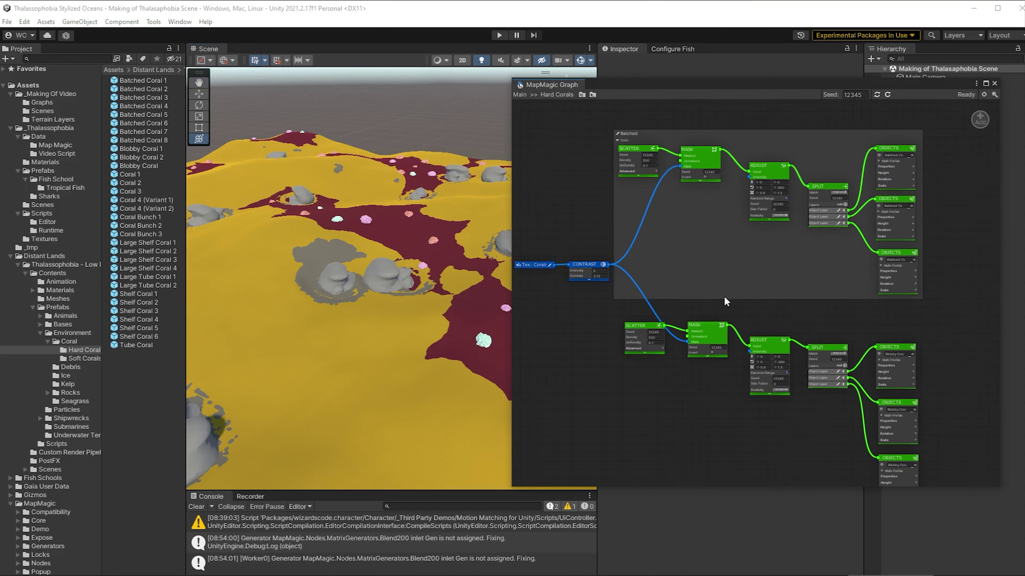
click(709, 355)
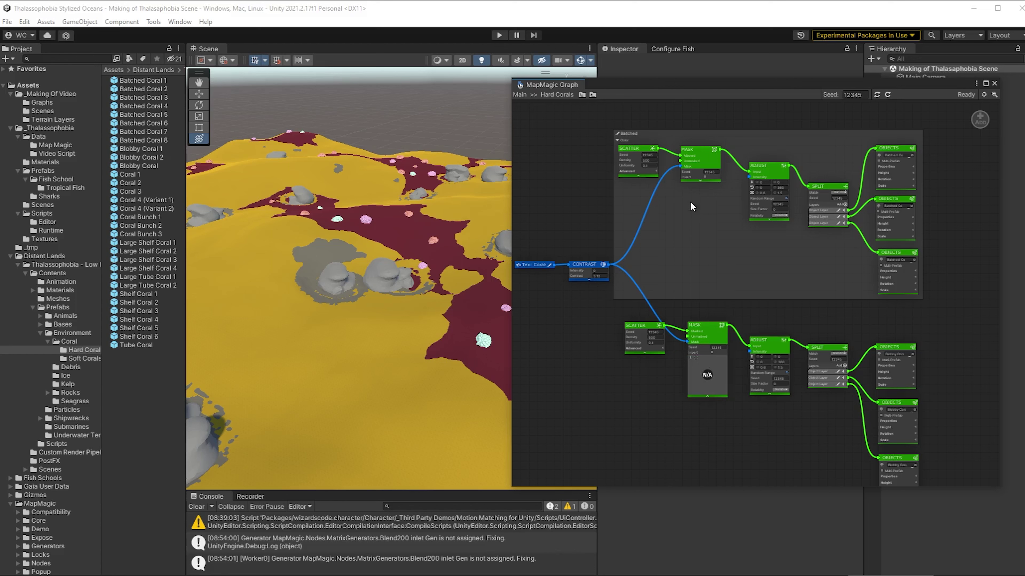
click(699, 181)
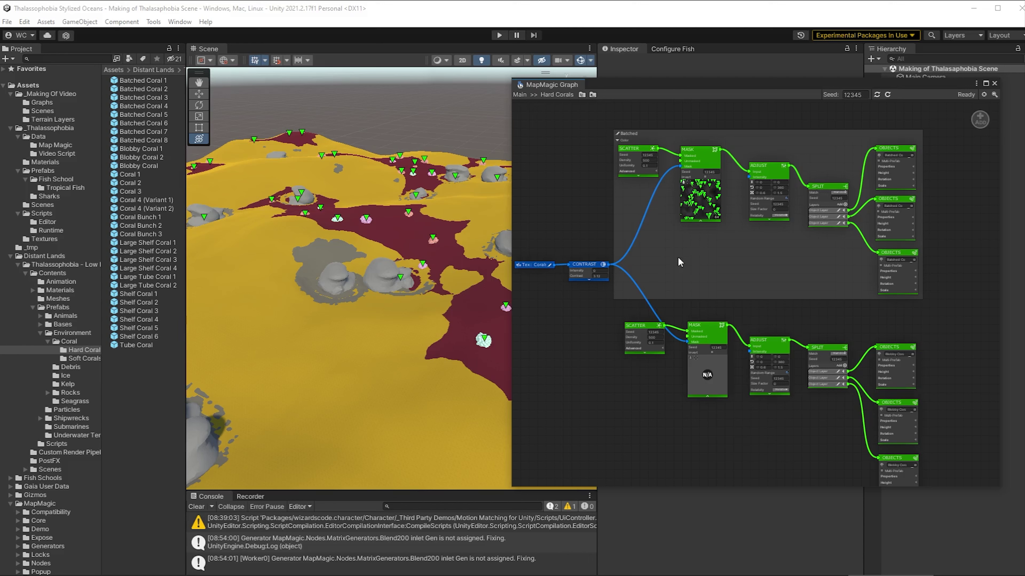
click(690, 357)
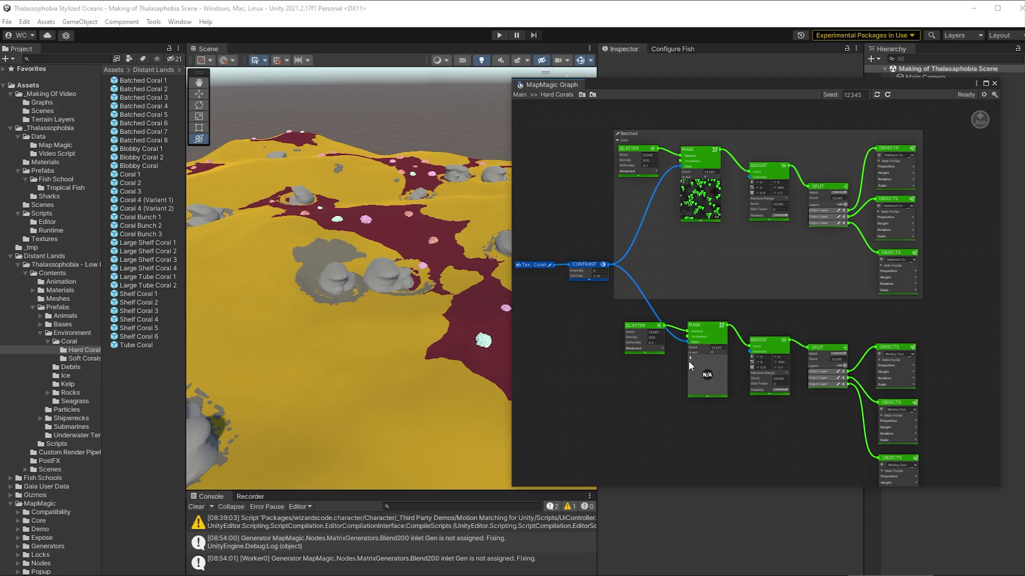
Change the Seed values of the lower and Batched Scatter nodes and examine the coral placement in the scene.
drag(632, 335, 644, 334)
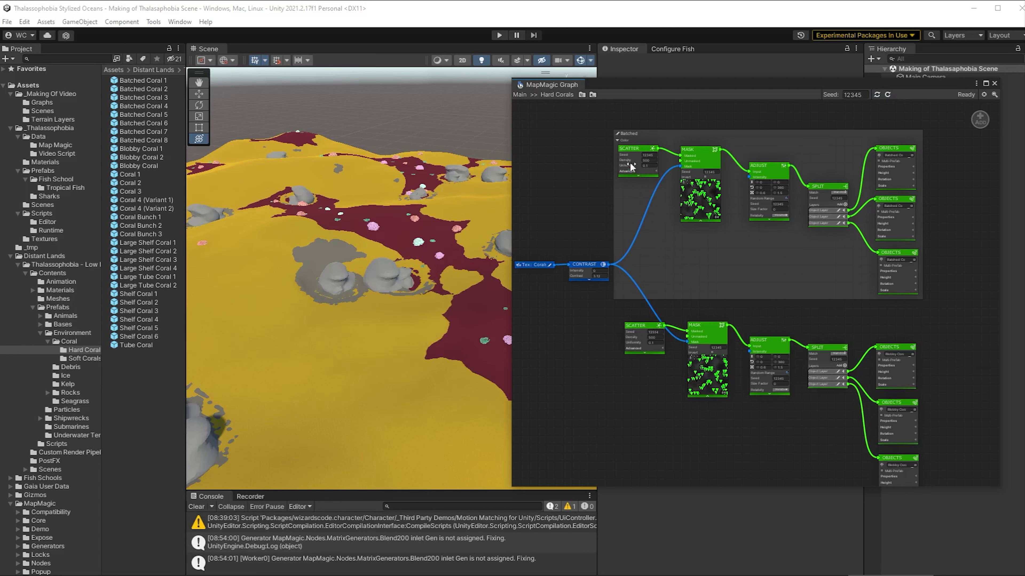
drag(624, 155, 583, 157)
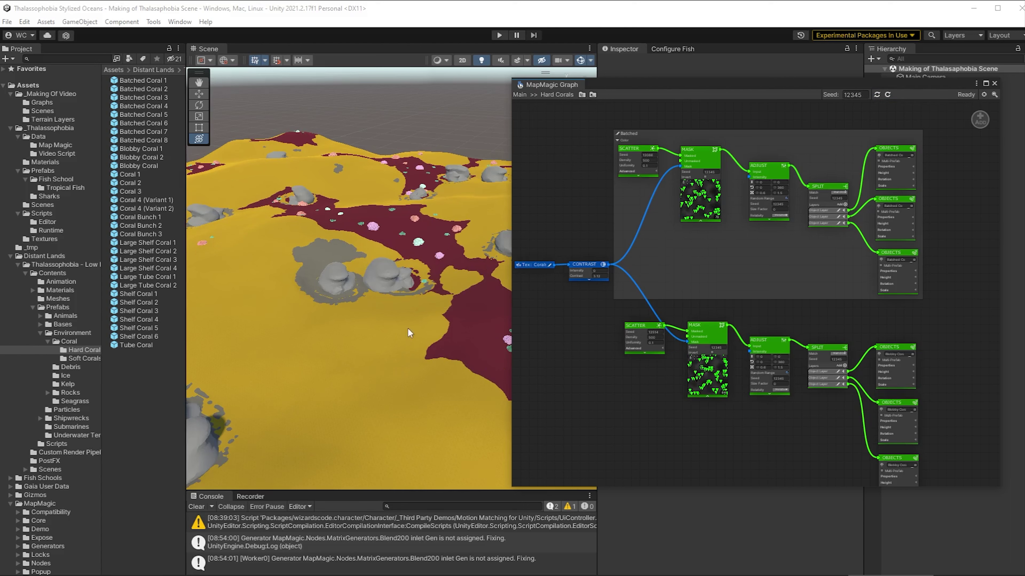
right_drag(372, 346, 899, 321)
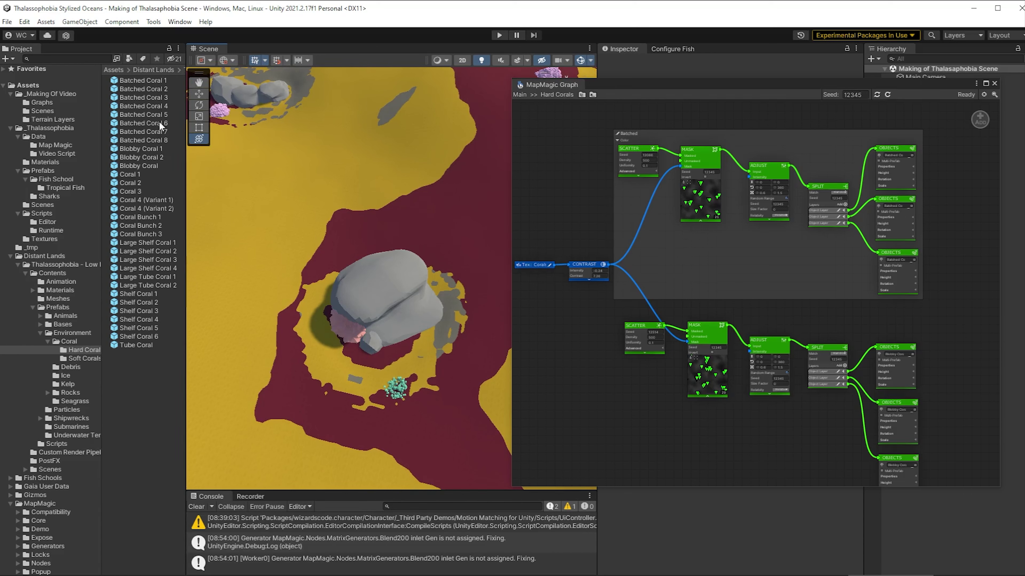
Open the Main graph and rearrange the Textures group so the coral Slope, Voronoi and Blend nodes sit above the rock ones.
click(43, 103)
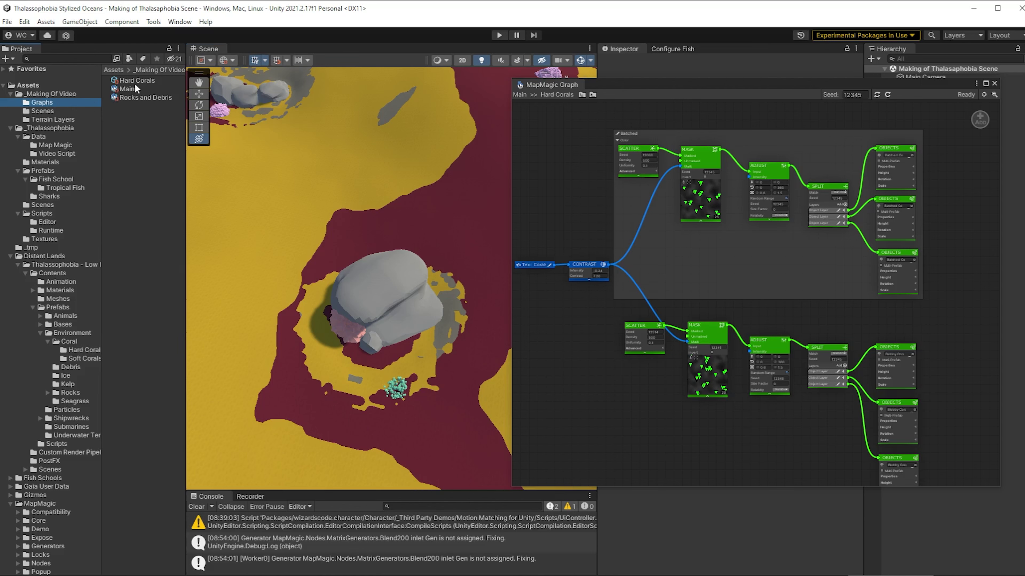
double_click(127, 89)
scroll(743, 246, up, 4)
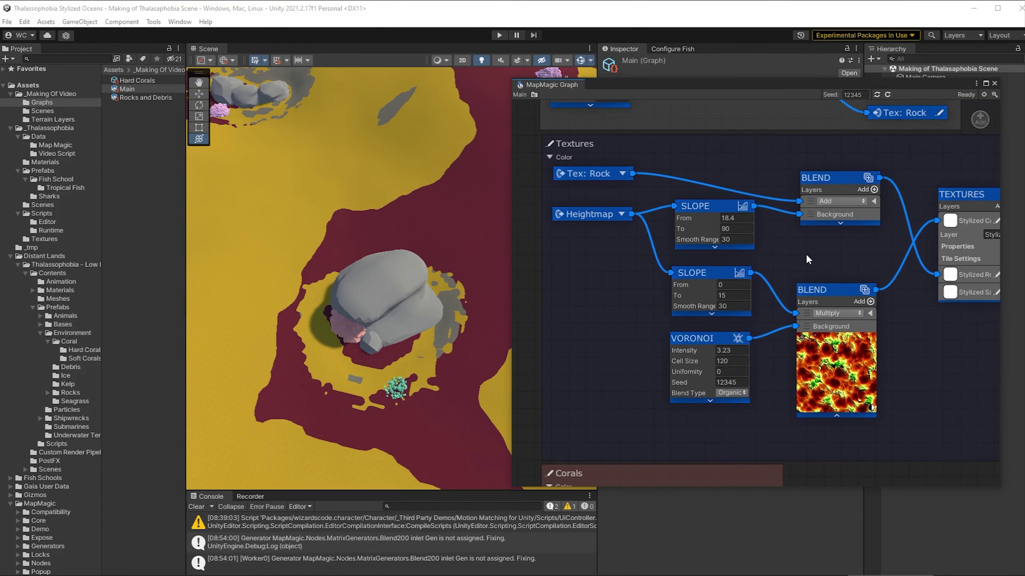
middle_drag(806, 255, 805, 260)
drag(705, 344, 705, 379)
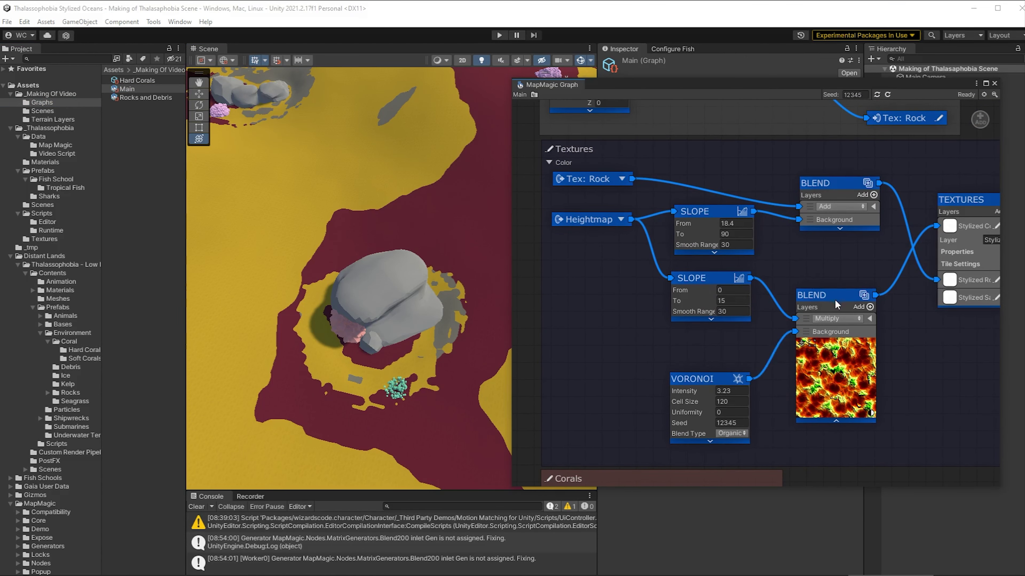
drag(836, 305, 841, 355)
drag(705, 279, 705, 308)
drag(697, 214, 693, 446)
drag(695, 310, 692, 175)
drag(702, 379, 695, 233)
mouse_move(825, 346)
mouse_down()
mouse_move(839, 172)
mouse_move(821, 353)
mouse_up()
drag(698, 444, 697, 389)
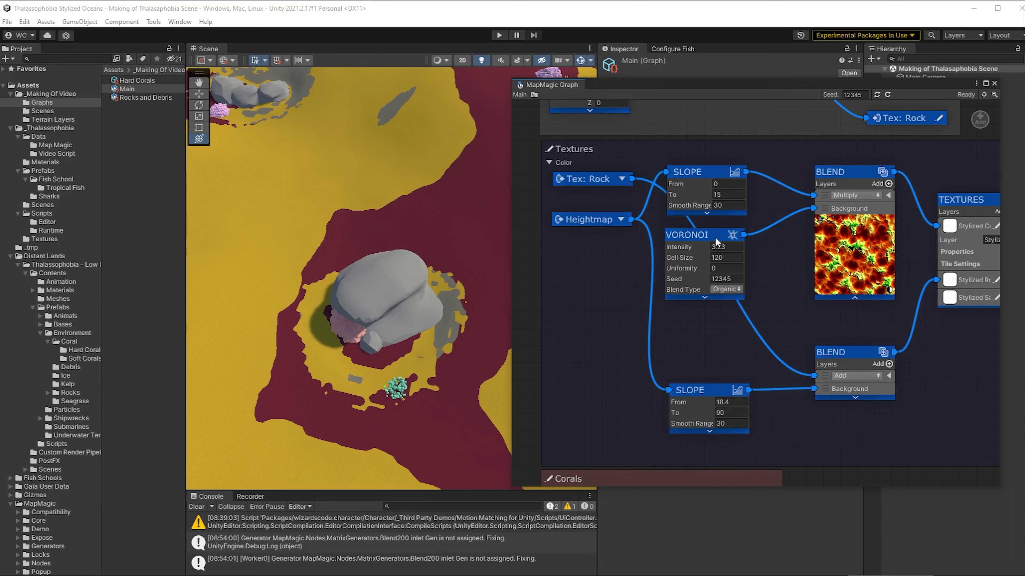
drag(593, 181, 589, 380)
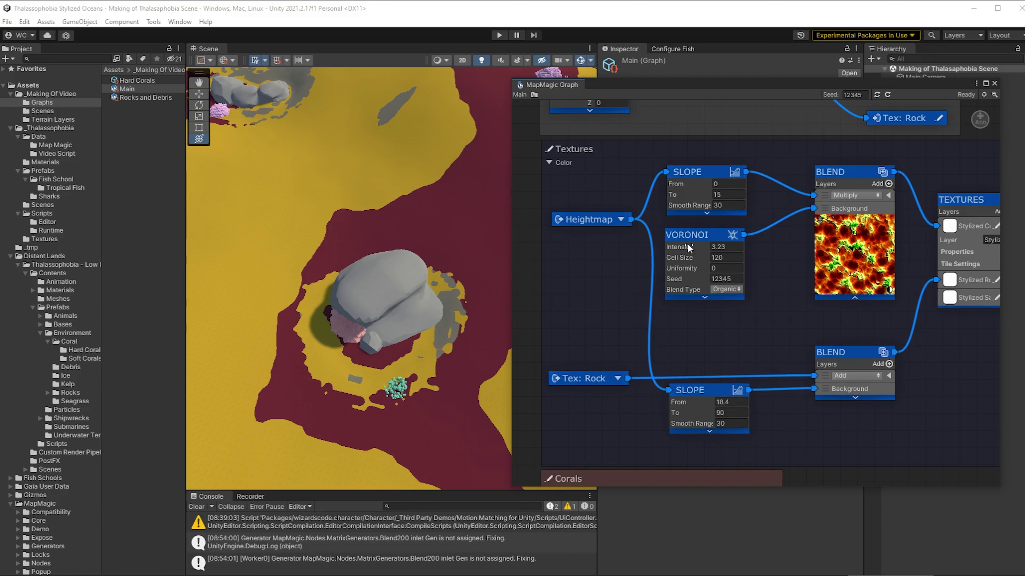
Collapse the coral Blend node's preview and move the Textures and Tex: Corals nodes farther from the Blend nodes.
click(856, 298)
middle_drag(996, 224, 814, 233)
drag(913, 236, 951, 234)
drag(779, 209, 868, 210)
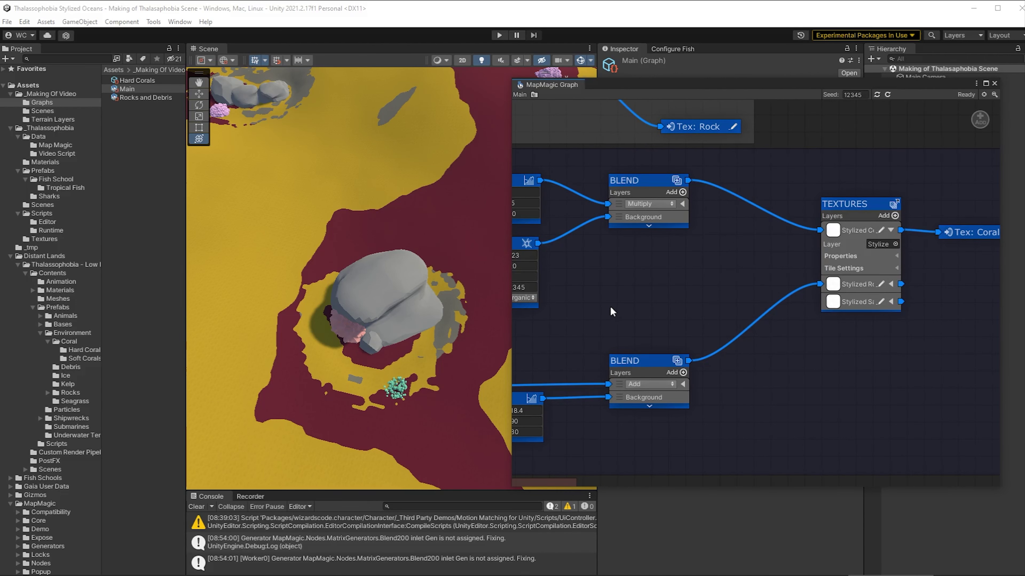
Add a Subtract layer below Multiply in the coral Blend node, feed it from the rock Blend output, and reposition the coral Blend node.
middle_drag(610, 306, 759, 297)
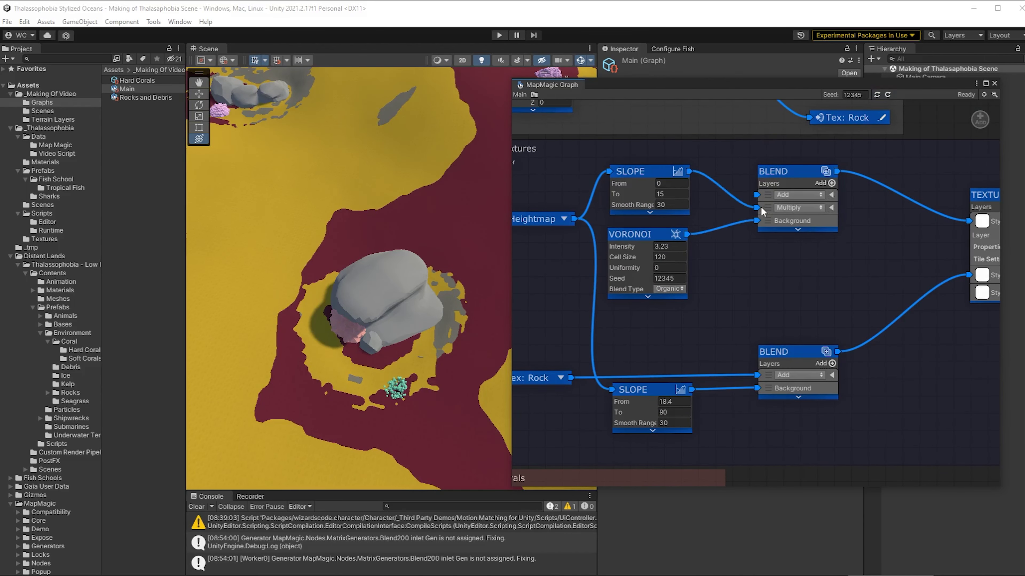
drag(766, 195, 765, 209)
click(813, 208)
click(812, 243)
drag(837, 351, 757, 207)
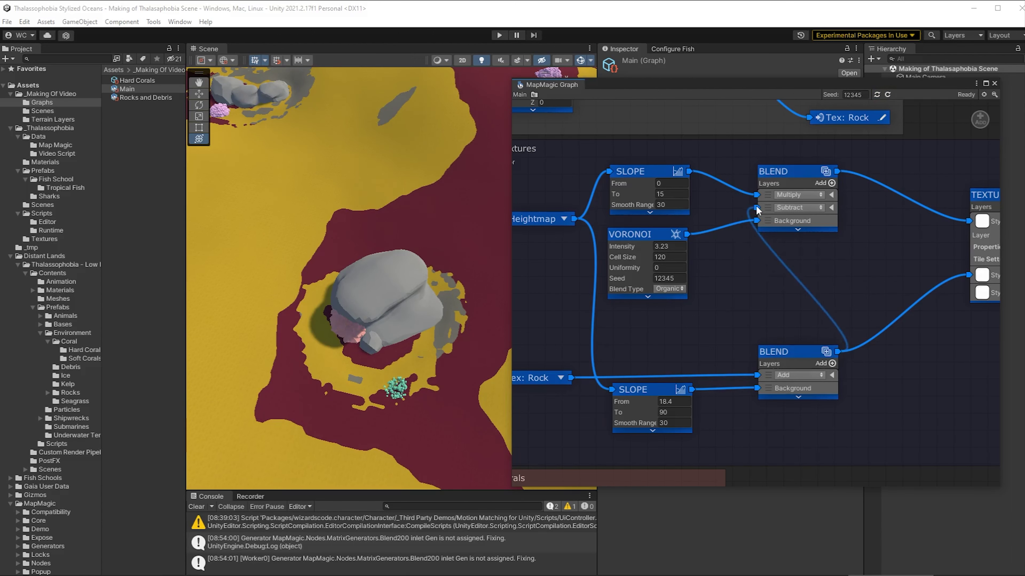
right_drag(465, 352, 422, 278)
right_drag(417, 270, 782, 285)
drag(800, 181, 893, 195)
key(w)
right_drag(407, 326, 374, 273)
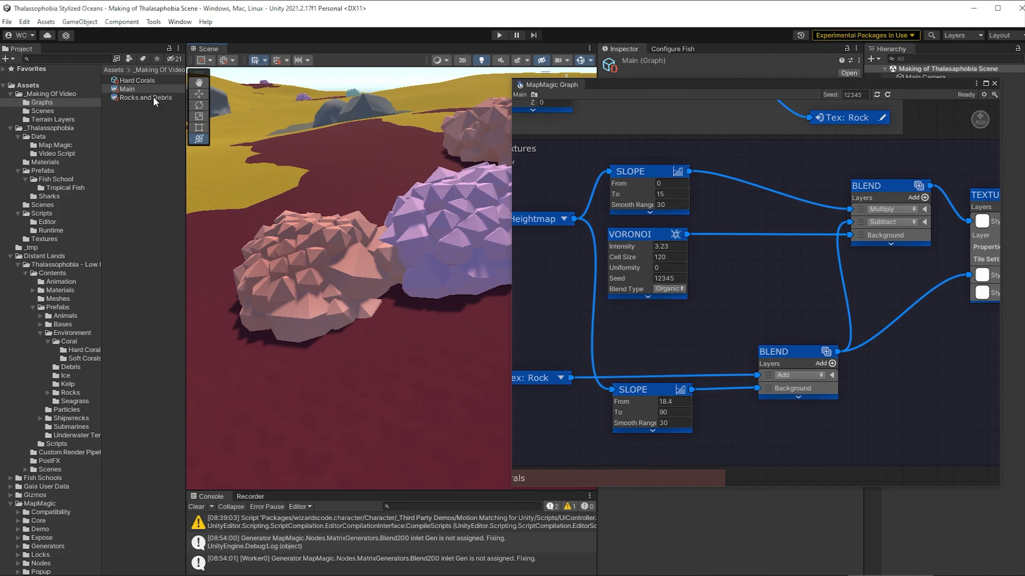
Open the Hard Corals graph and insert a Rarefy node between the blobby chain's Adjust and Split nodes.
double_click(137, 81)
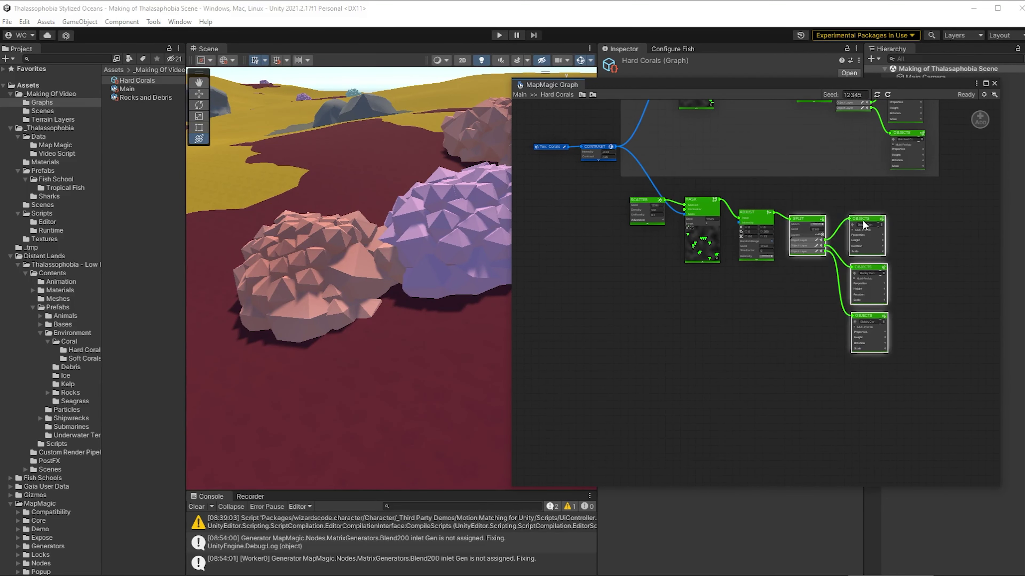
right_click(805, 214)
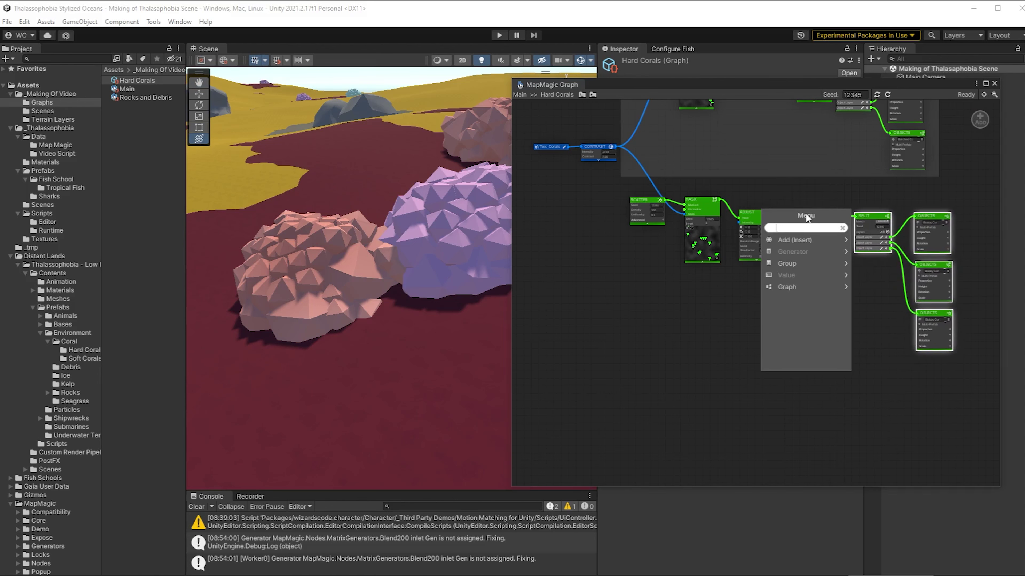
text(rar)
click(789, 242)
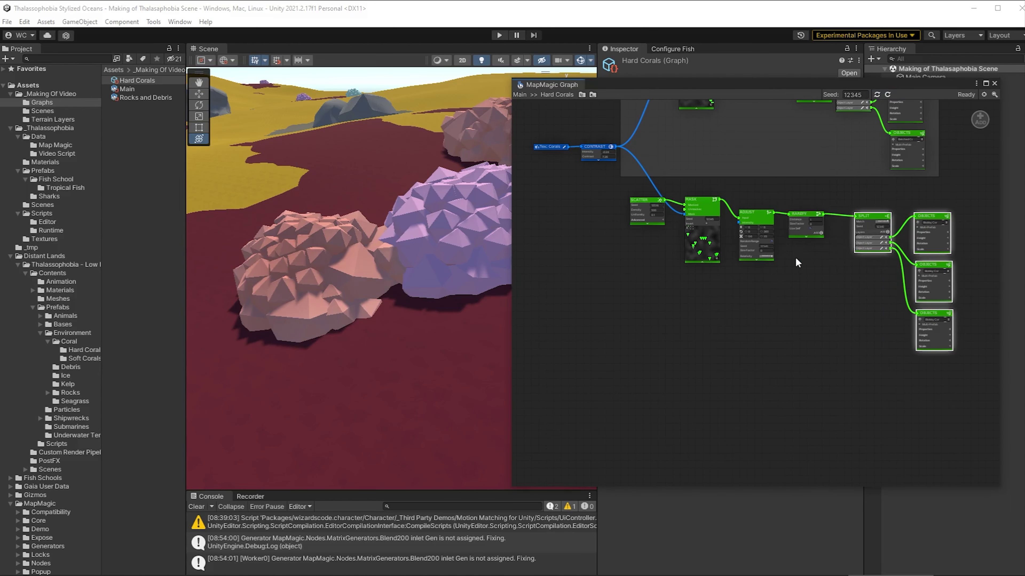
Set the Rarefy node's Distance to 10 and check the coral spacing in the scene.
scroll(795, 257, up, 5)
click(789, 228)
text(5)
key(Tab)
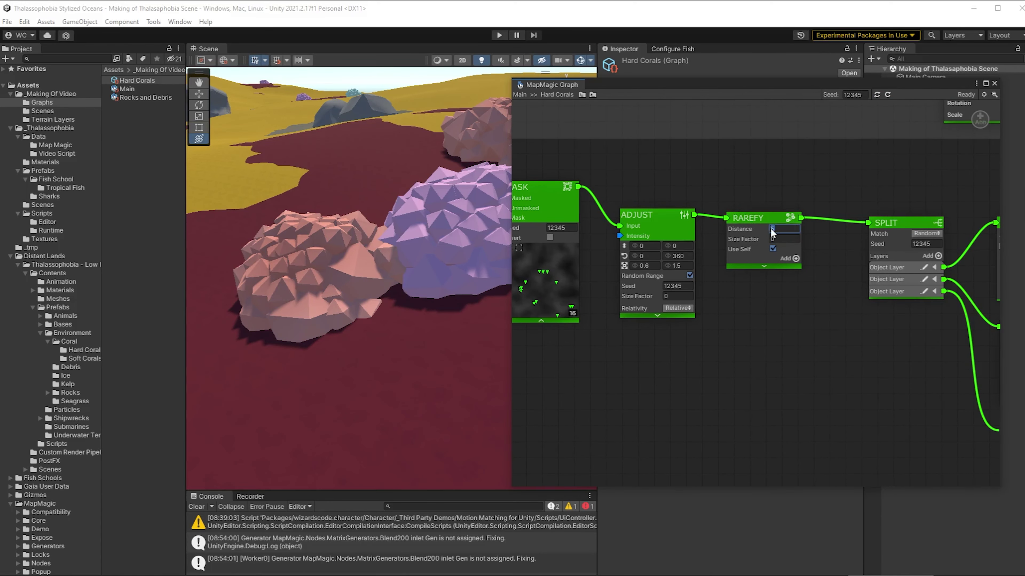
text(10)
key(Tab)
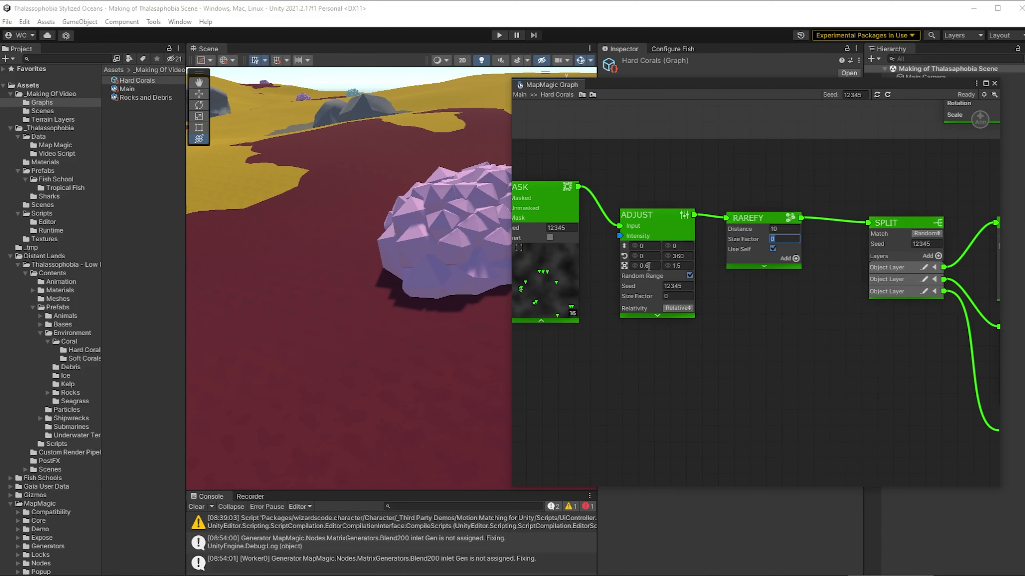
right_drag(346, 290, 345, 299)
key(s)
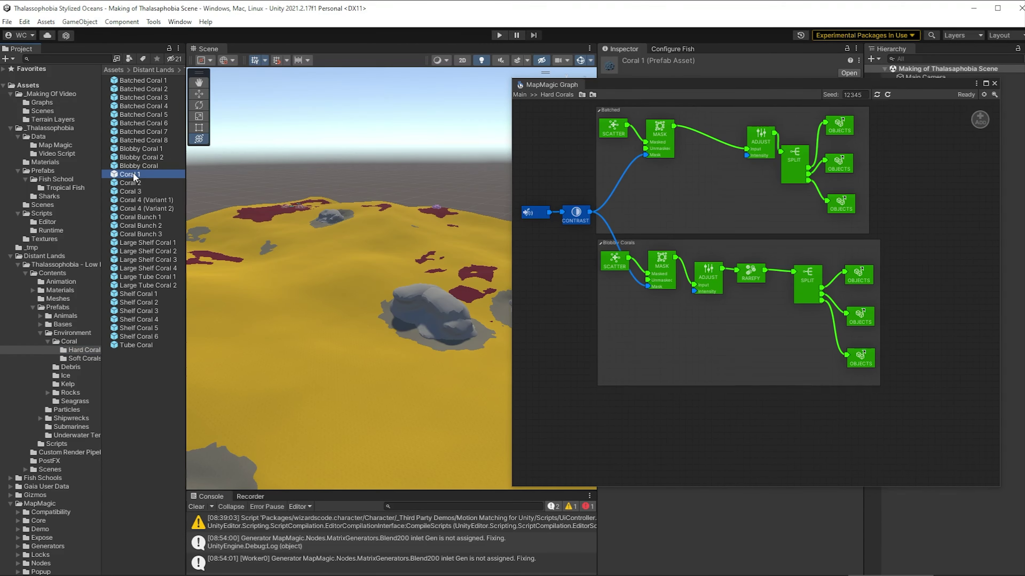
Open the Coral 1 prefab for viewing and build a Scatter, Mask and Adjust chain below the Blobby Corals group.
double_click(130, 174)
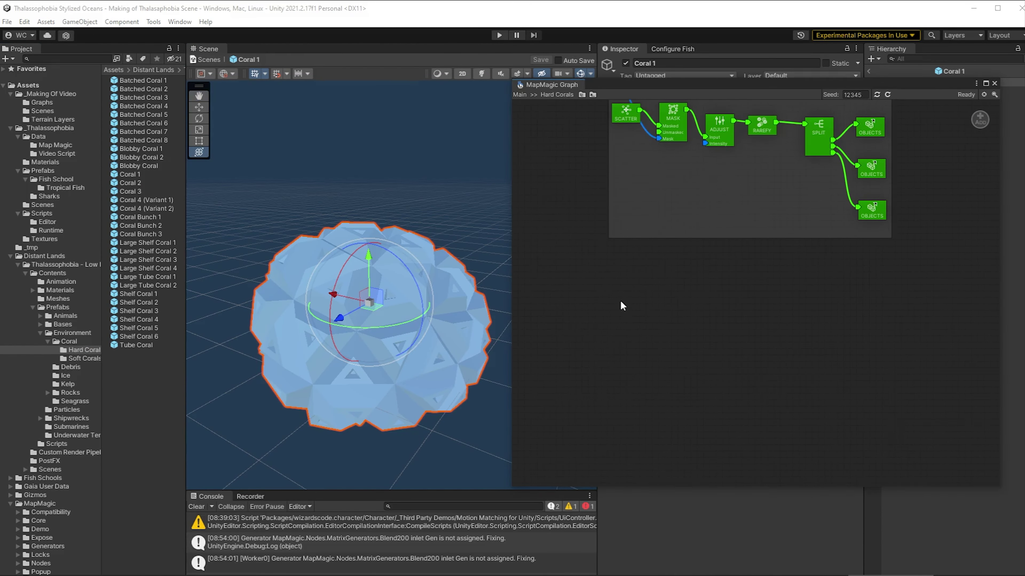
right_click(620, 302)
right_click(653, 332)
drag(621, 319, 645, 326)
right_click(724, 329)
drag(685, 320, 703, 334)
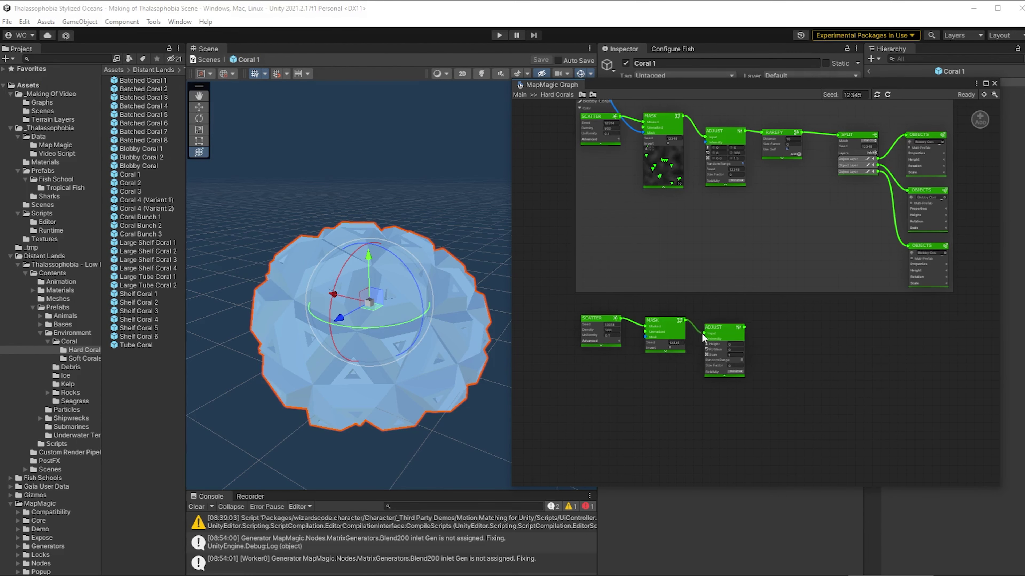
Align the new Adjust node with its chain and enable Random Range on it.
drag(720, 327, 727, 317)
click(748, 349)
click(741, 338)
Add a Rarefy node after the new Adjust node and set its Distance to 7.
right_click(734, 327)
click(812, 339)
drag(800, 313, 794, 319)
click(806, 326)
text(7)
Add a Split node with three object layers after Rarefy and connect each layer to its own Objects node.
right_click(832, 321)
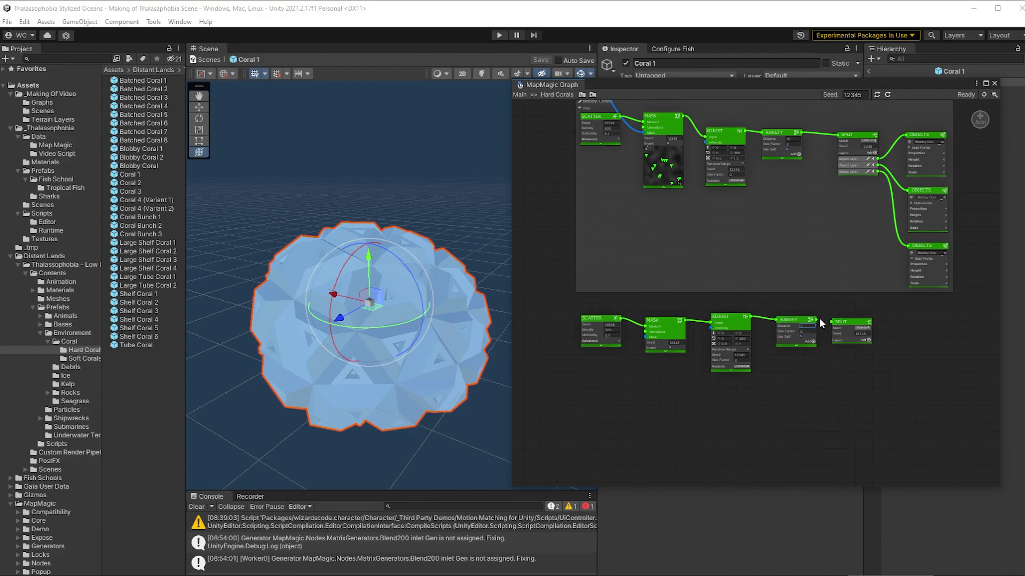
click(869, 340)
drag(924, 323, 933, 326)
right_click(922, 448)
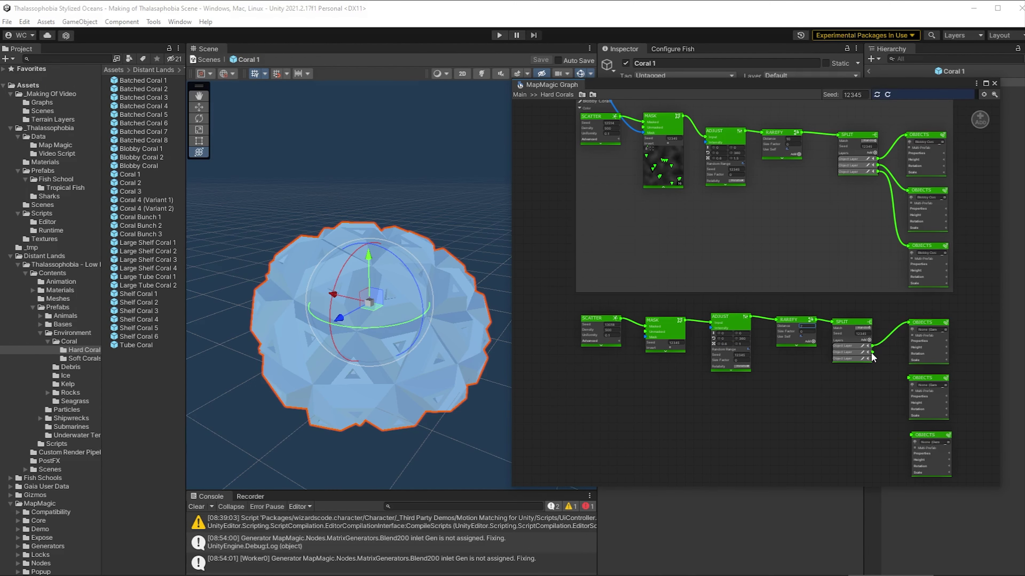
drag(872, 359, 911, 435)
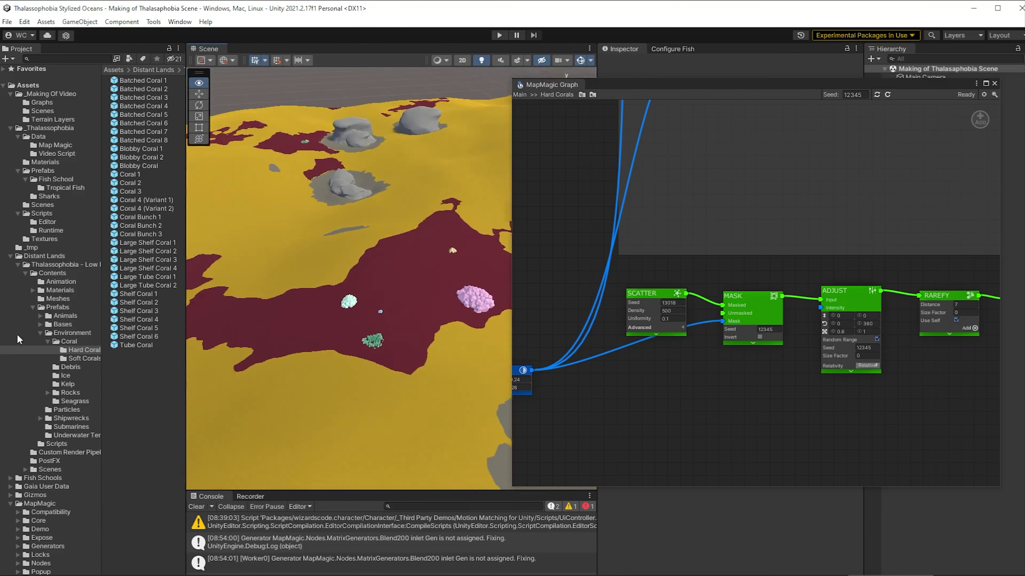
Inspect the newly scattered small corals up close on the coral texture in the scene.
key(w)
key(s)
right_drag(35, 331, 35, 331)
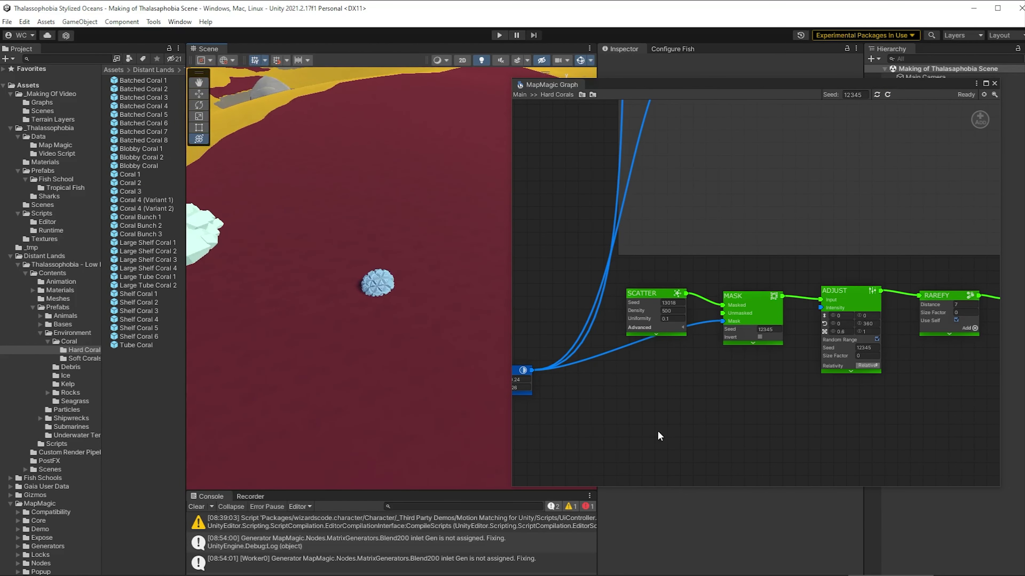
Space out the small-coral chain's nodes and insert a Spread node between Adjust and Rarefy.
middle_drag(797, 418, 606, 384)
drag(838, 266, 847, 293)
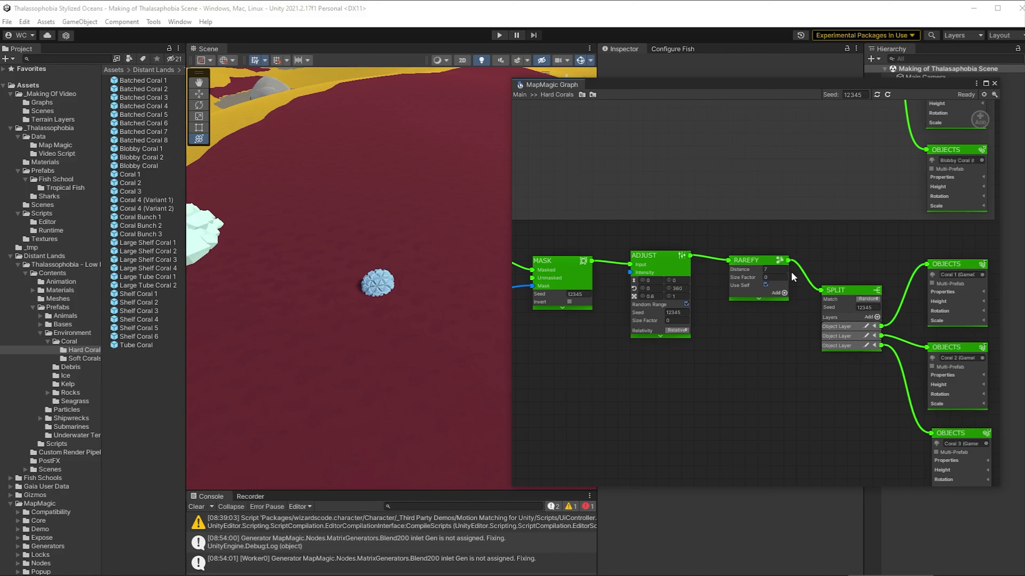
drag(745, 260, 768, 253)
drag(651, 258, 633, 254)
right_click(694, 253)
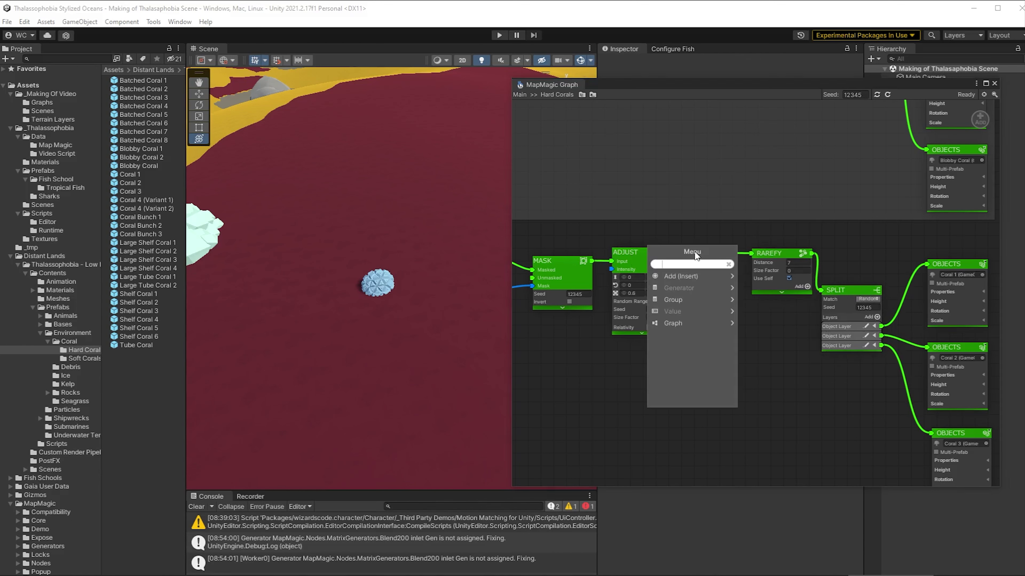
text(spread)
click(672, 278)
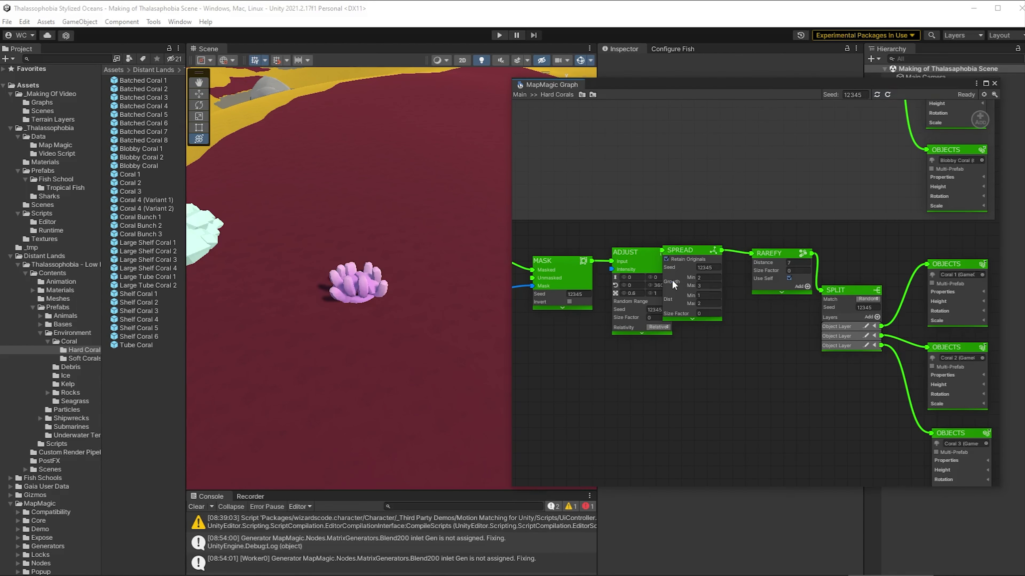
drag(690, 252, 709, 255)
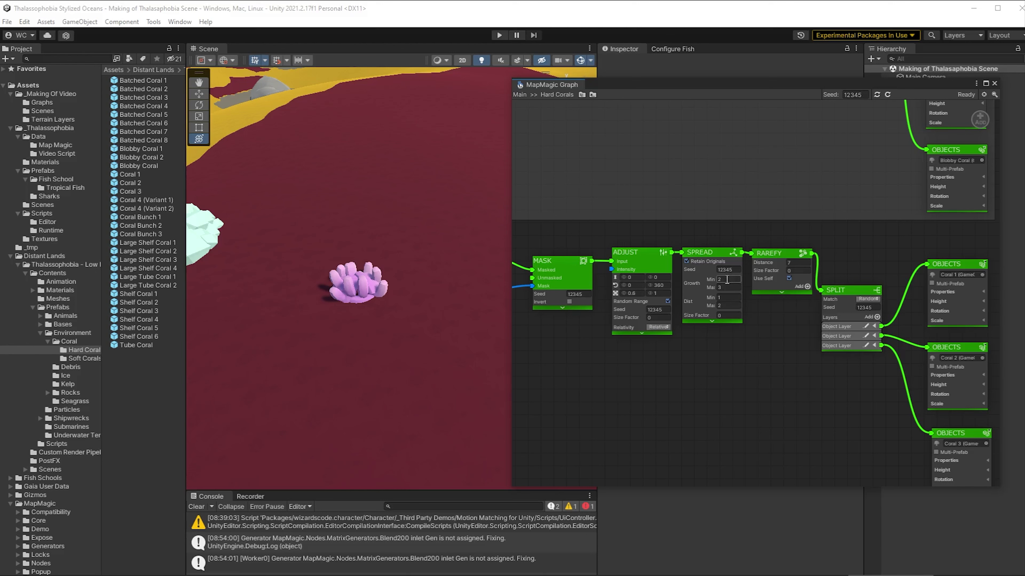
Remove the small-coral chain's Rarefy node, connect Spread directly to Split, and set Spread's minimum distance to 4.
drag(783, 253, 968, 119)
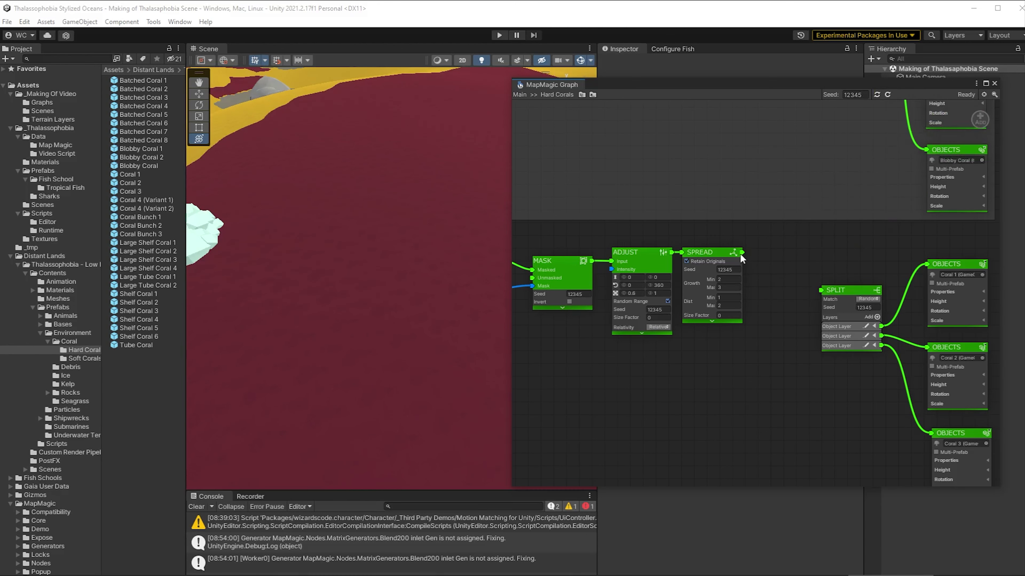
drag(820, 294, 821, 290)
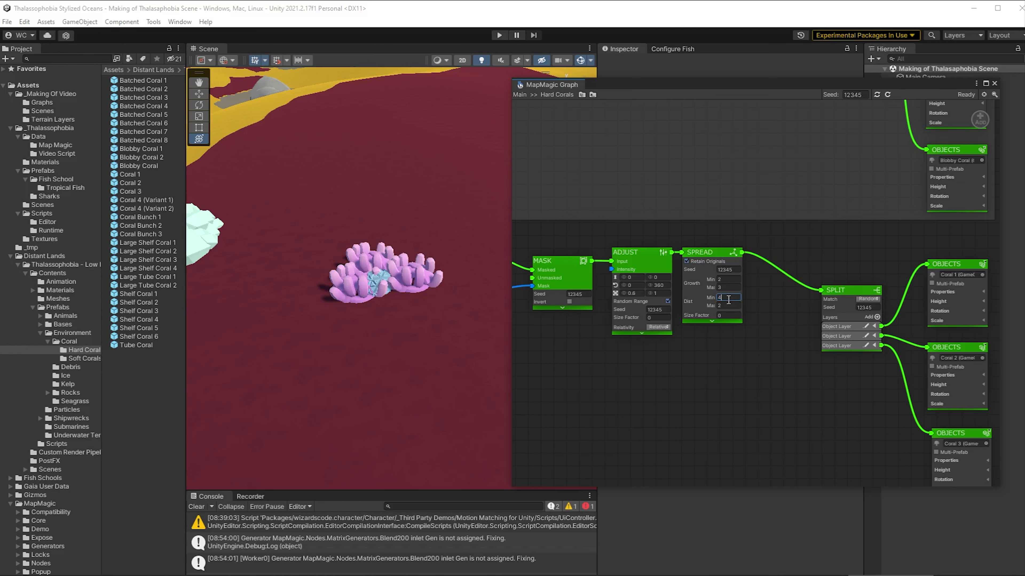
key(Tab)
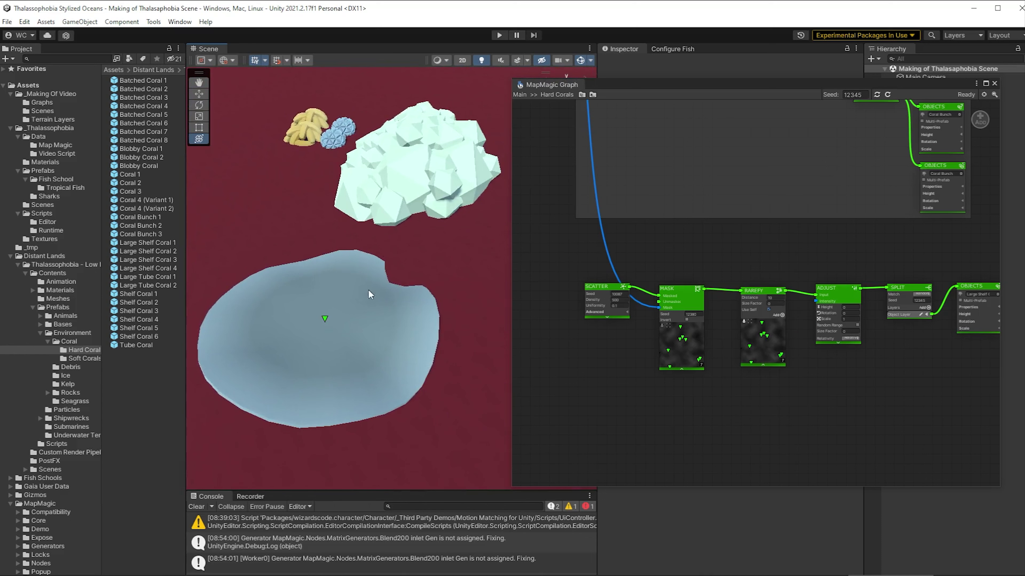
Enable Terrain Normal in the Large Shelf Coral Objects node's rotation settings and check the corals across the scene.
alt+drag(434, 273, 436, 223)
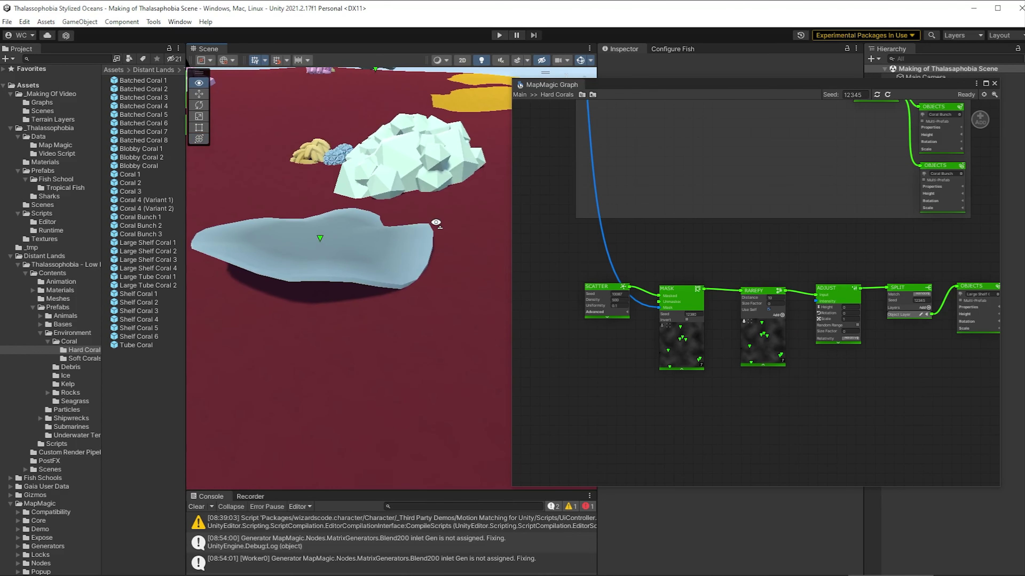
middle_drag(908, 341, 835, 348)
scroll(886, 338, up, 7)
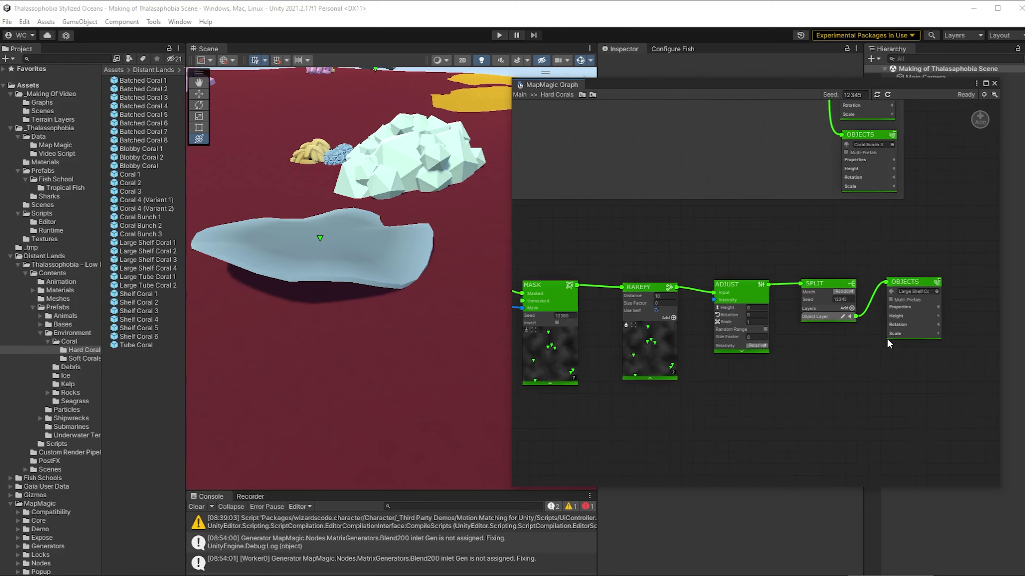
click(900, 320)
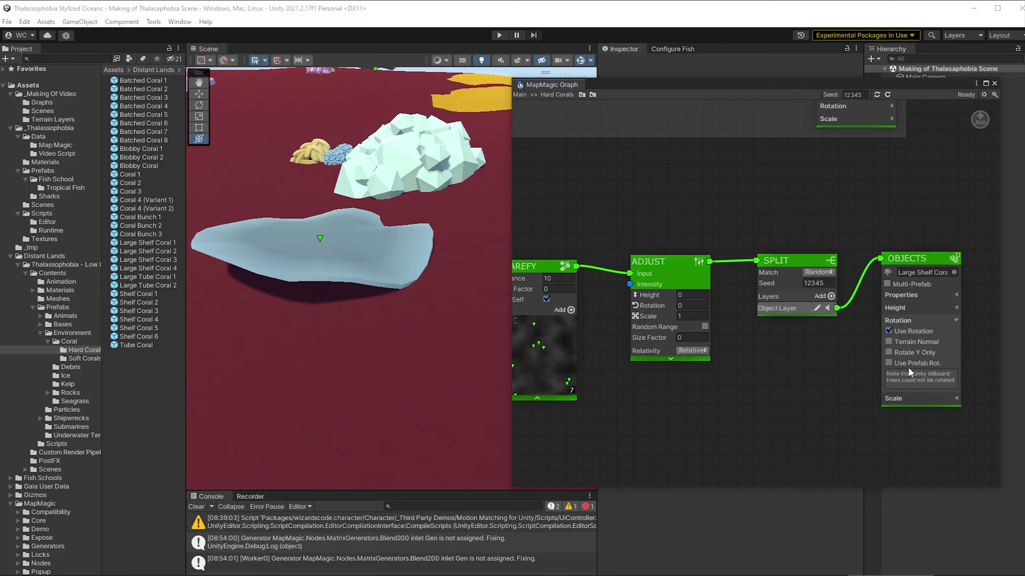
click(889, 342)
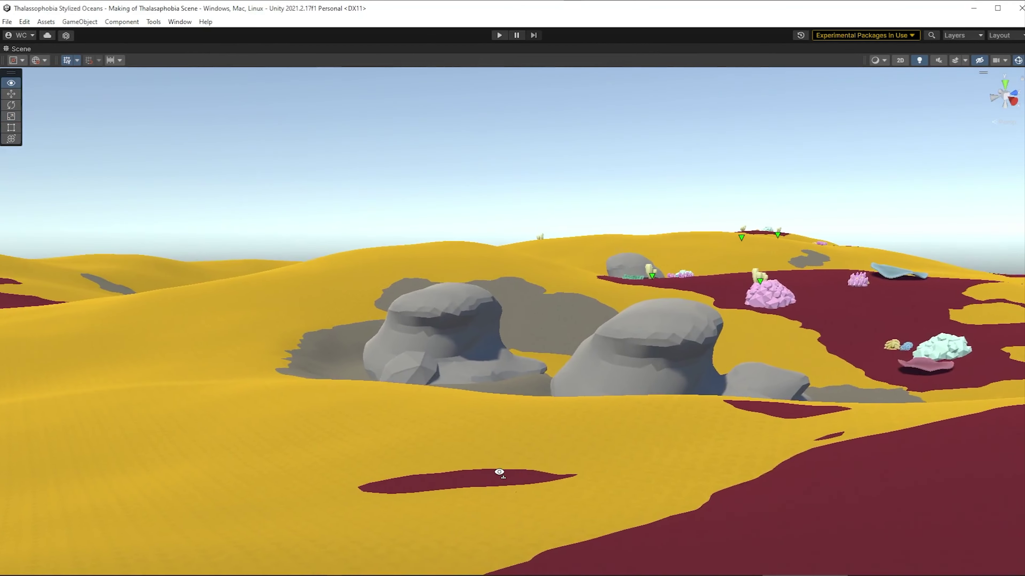
right_drag(499, 473, 331, 465)
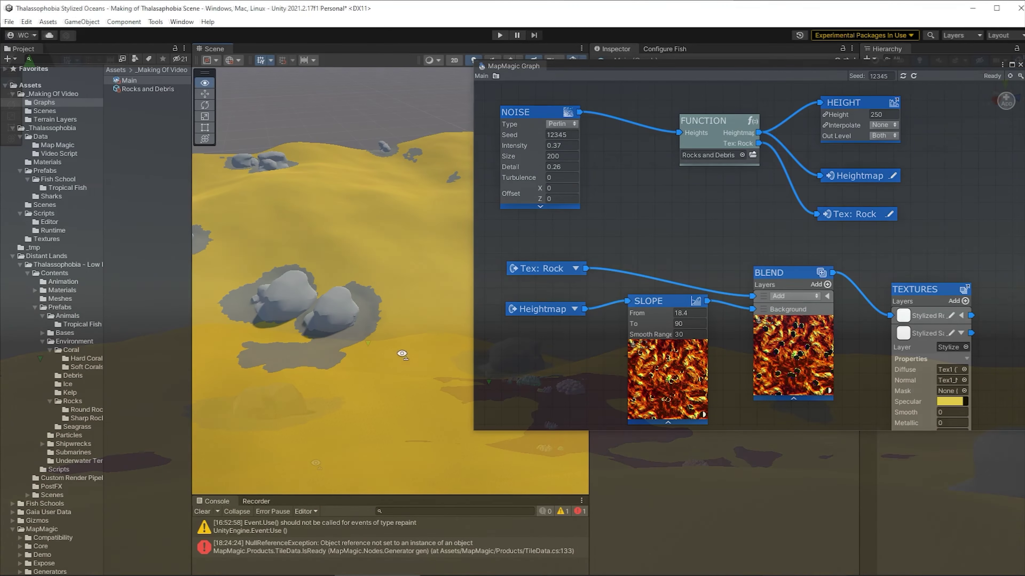